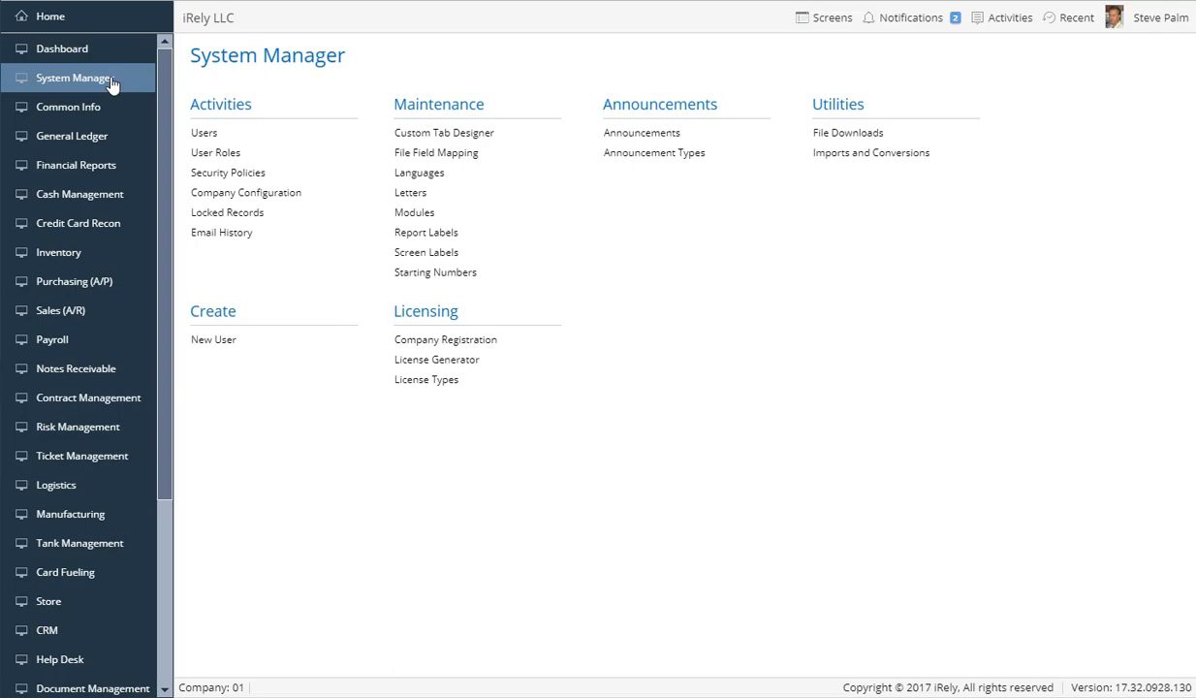
Step: Open the ADMIN user role from System Manager and check the available role types
click(140, 85)
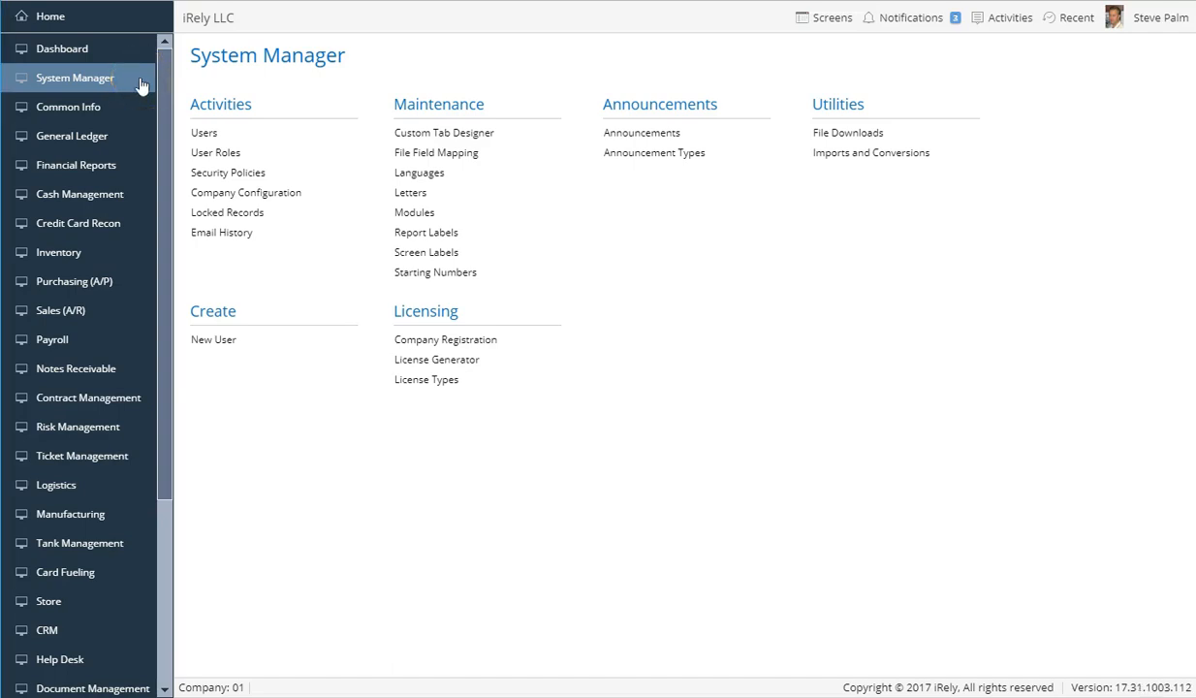
click(223, 155)
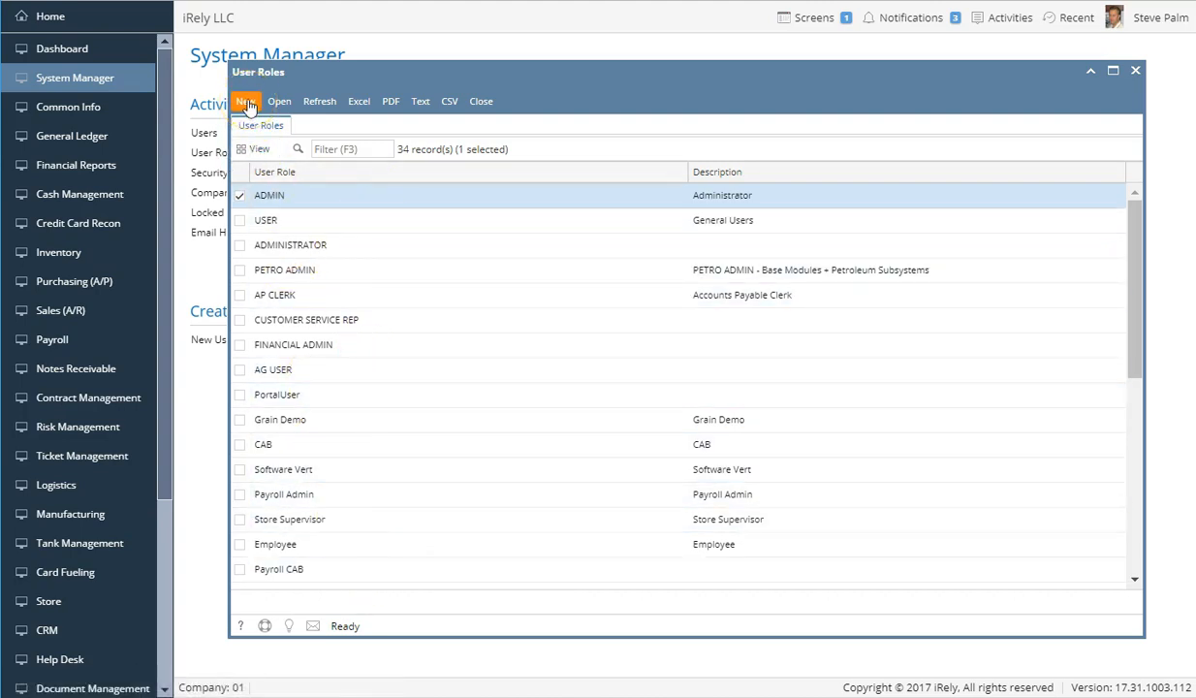
double_click(363, 198)
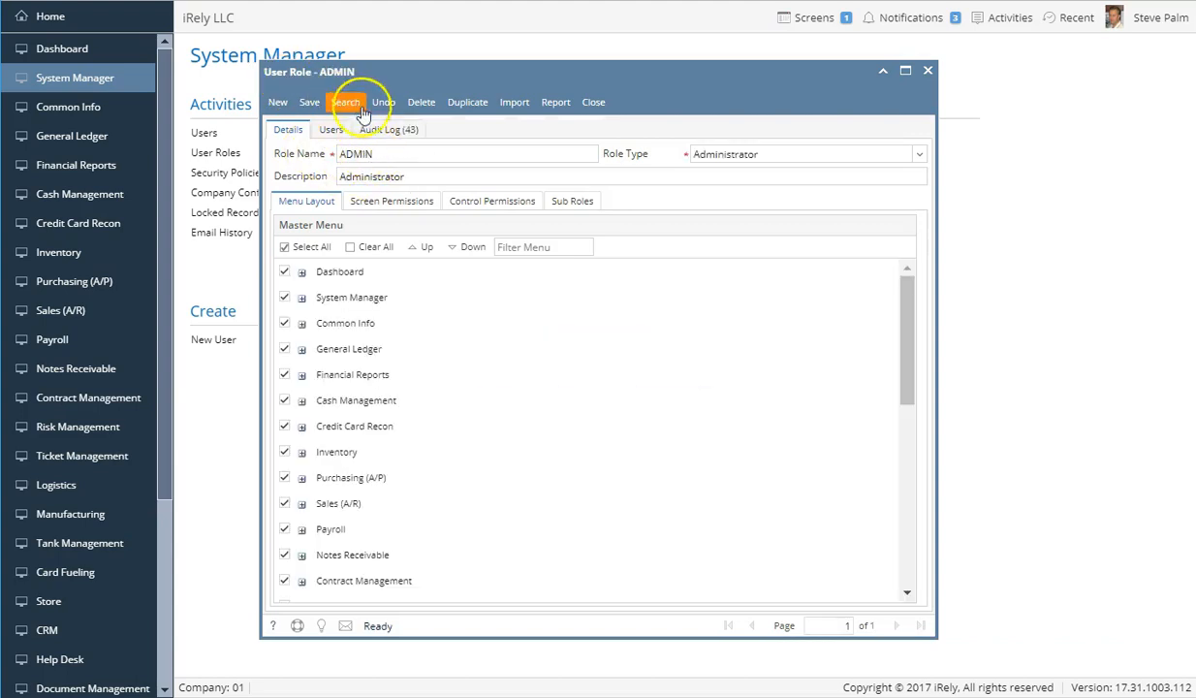
click(920, 155)
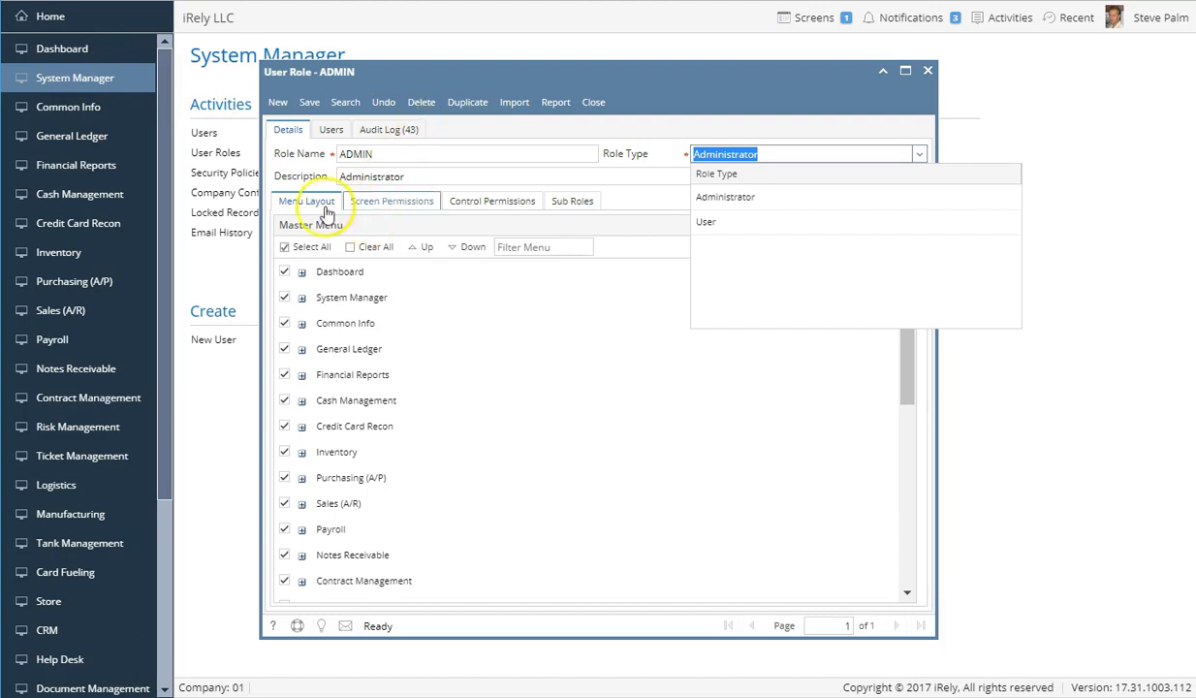
click(296, 210)
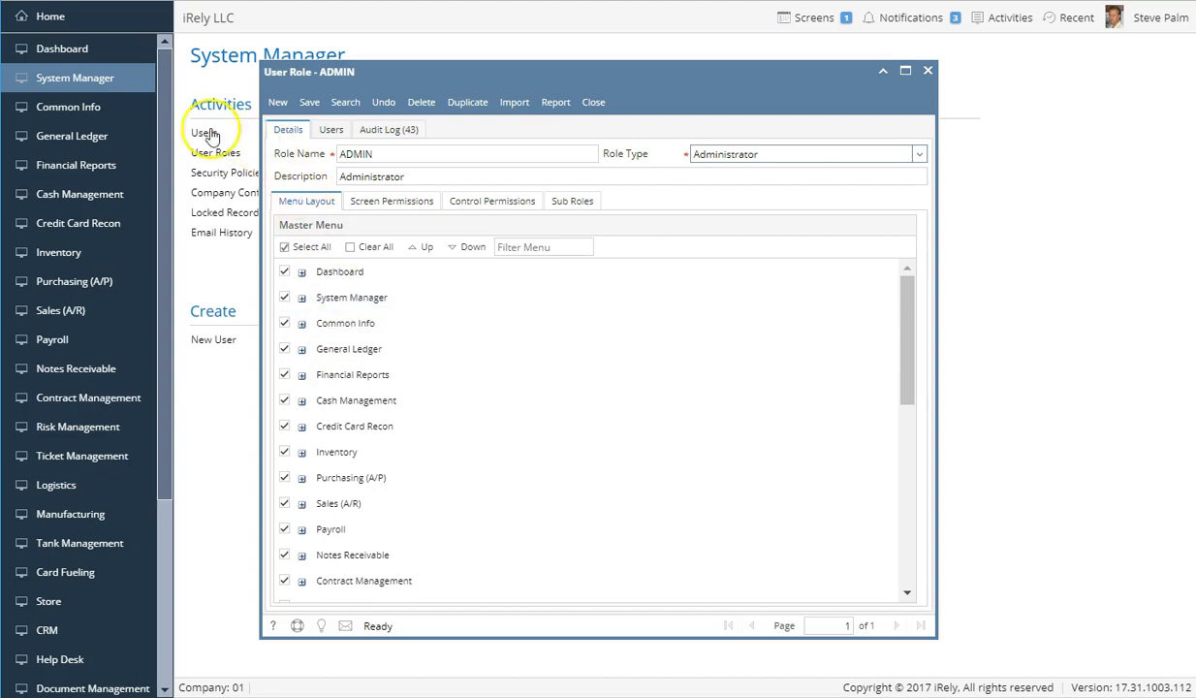
Step: Exclude GL Account Detail, Batch Posting, Revalue Currency and Consolidate from the ADMIN role's General Ledger Activities menu
click(89, 141)
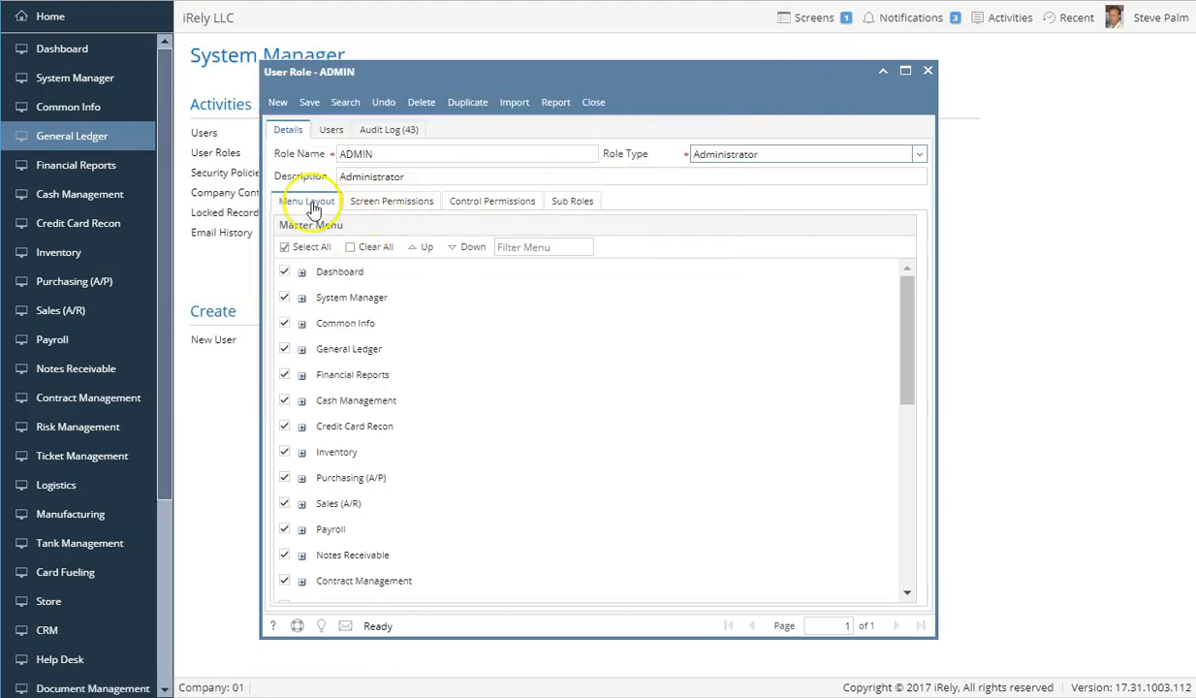
click(302, 351)
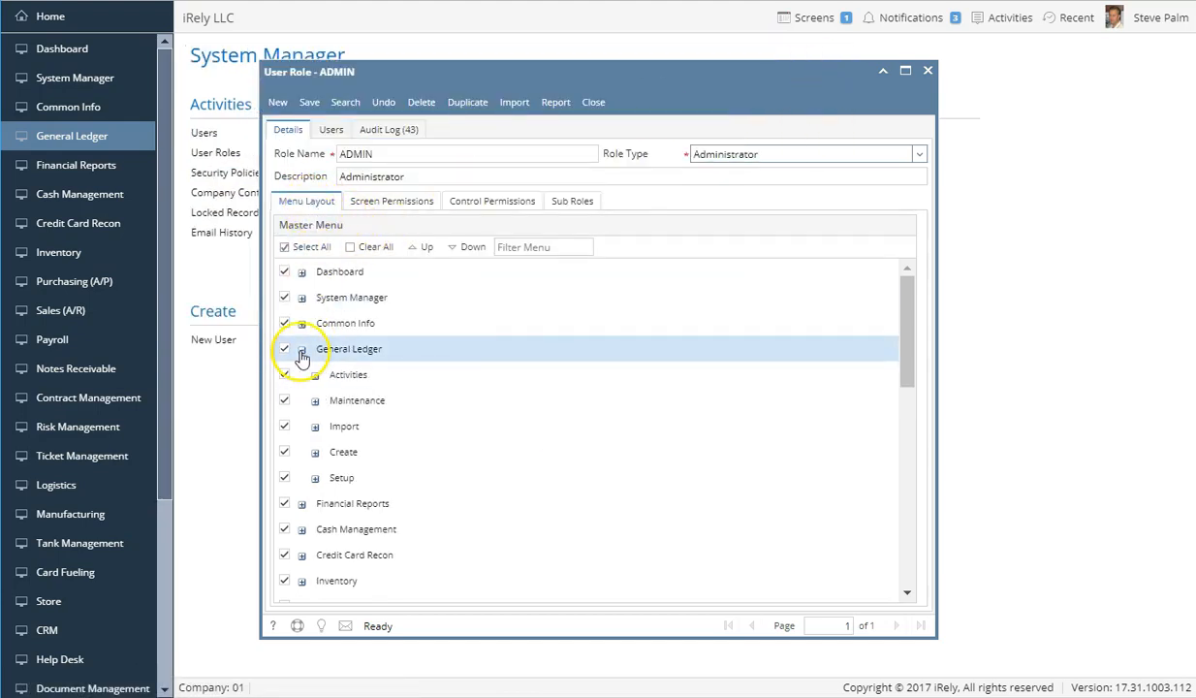
click(314, 376)
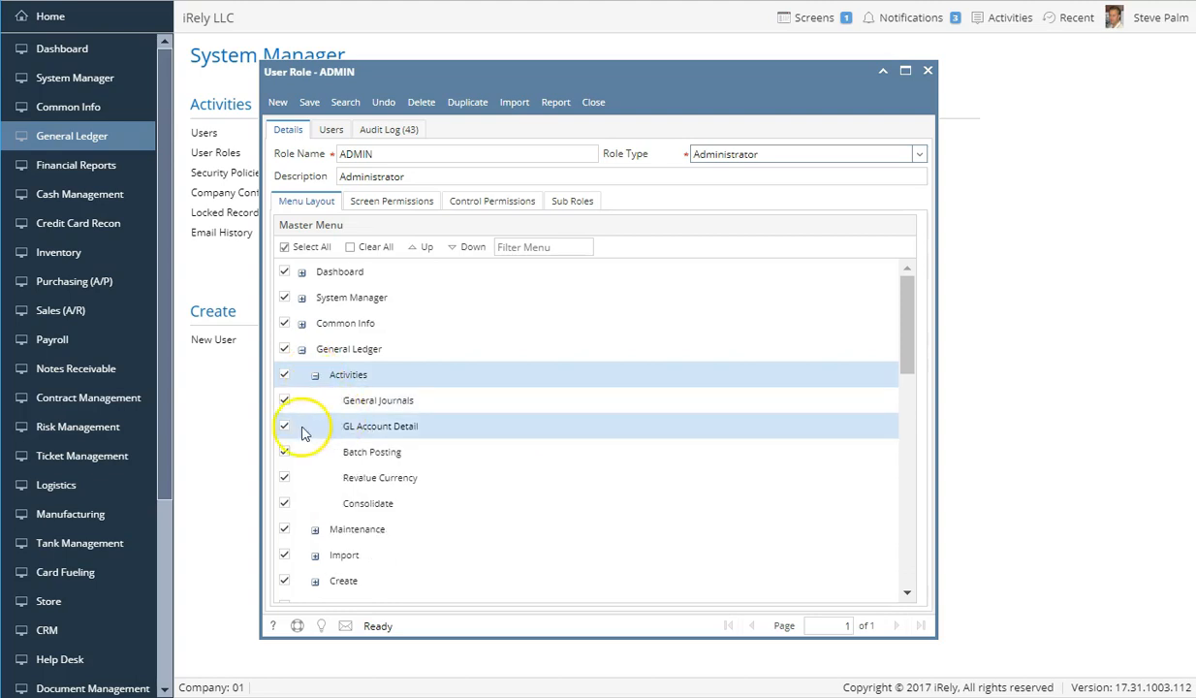
click(284, 425)
click(284, 452)
click(284, 476)
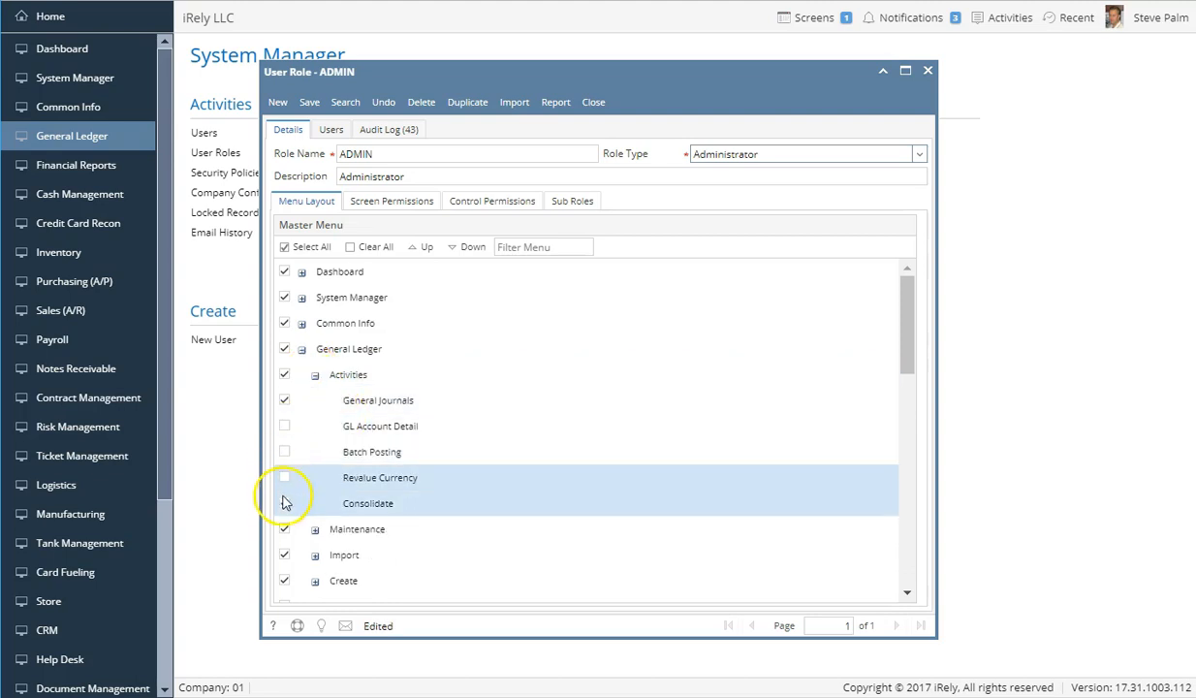
click(284, 504)
Step: Exclude Clone Accounts, Fiscal Years, Reallocations and Recurring Journals from the role's General Ledger Maintenance menu
click(315, 531)
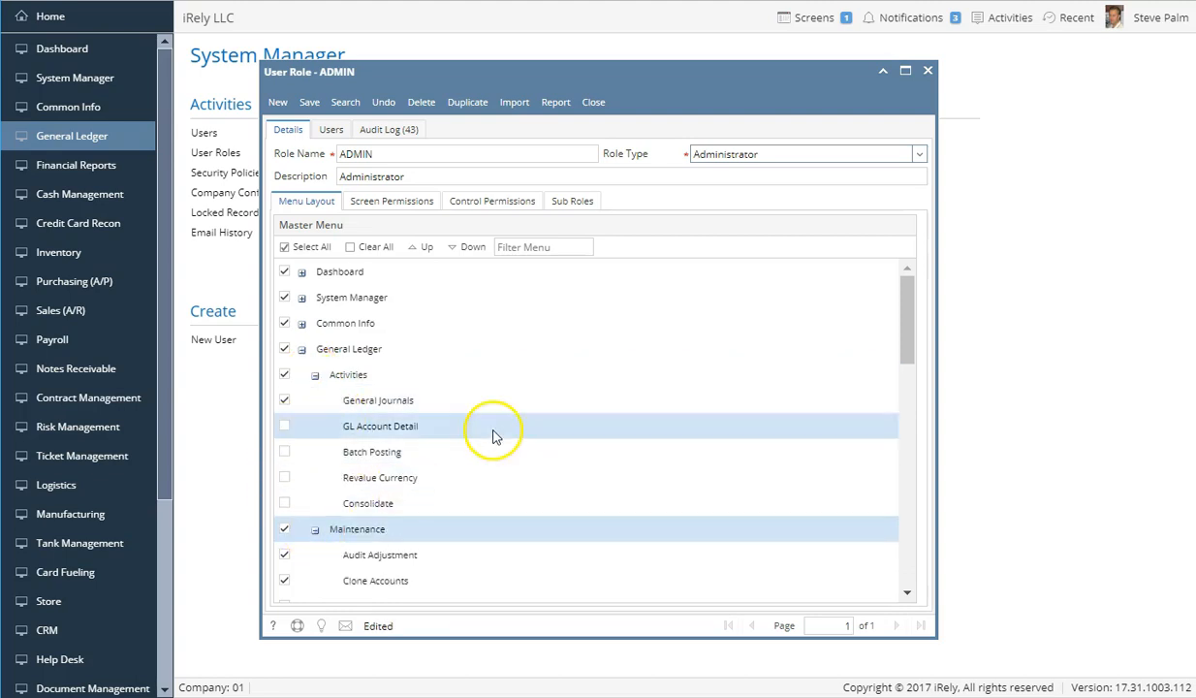
scroll(494, 433, down, 2)
click(284, 477)
click(284, 502)
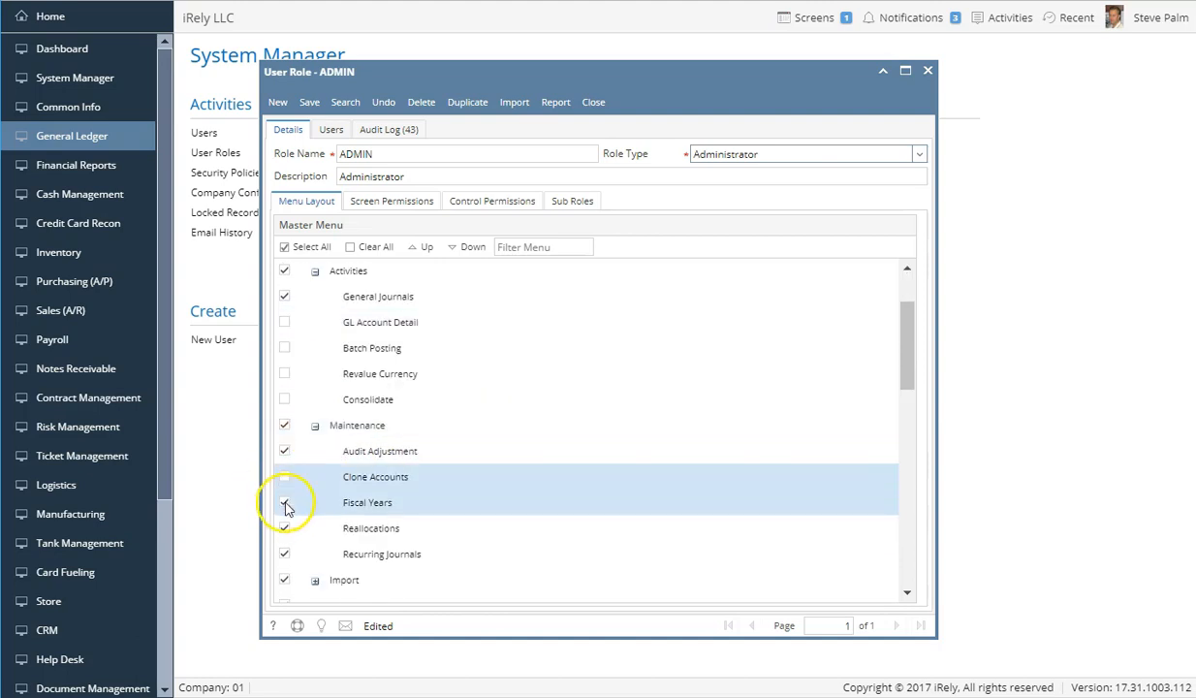
click(284, 528)
click(284, 554)
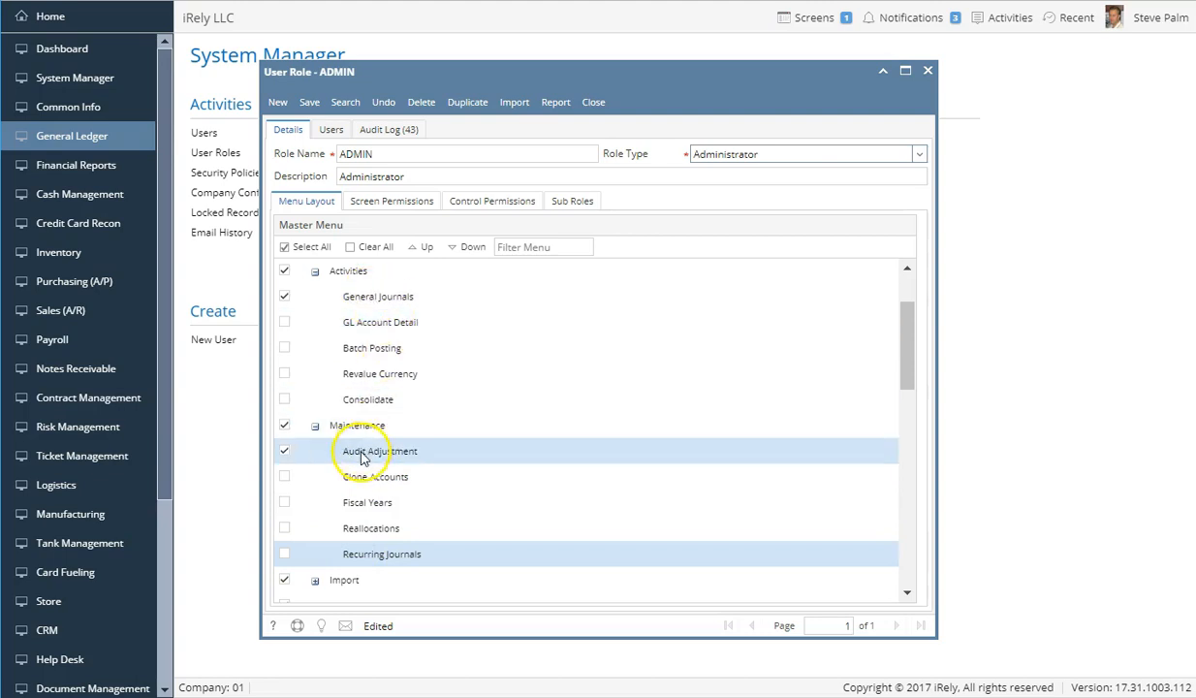
Step: Save the ADMIN role's menu changes and close the role
click(310, 103)
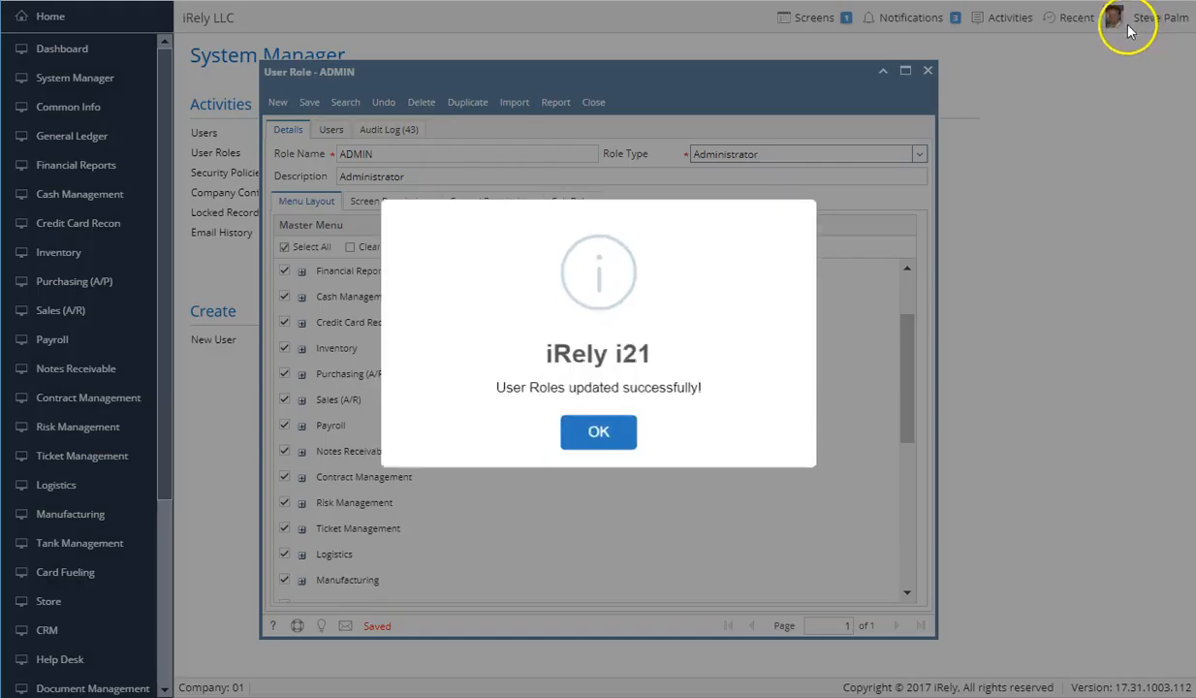
click(577, 417)
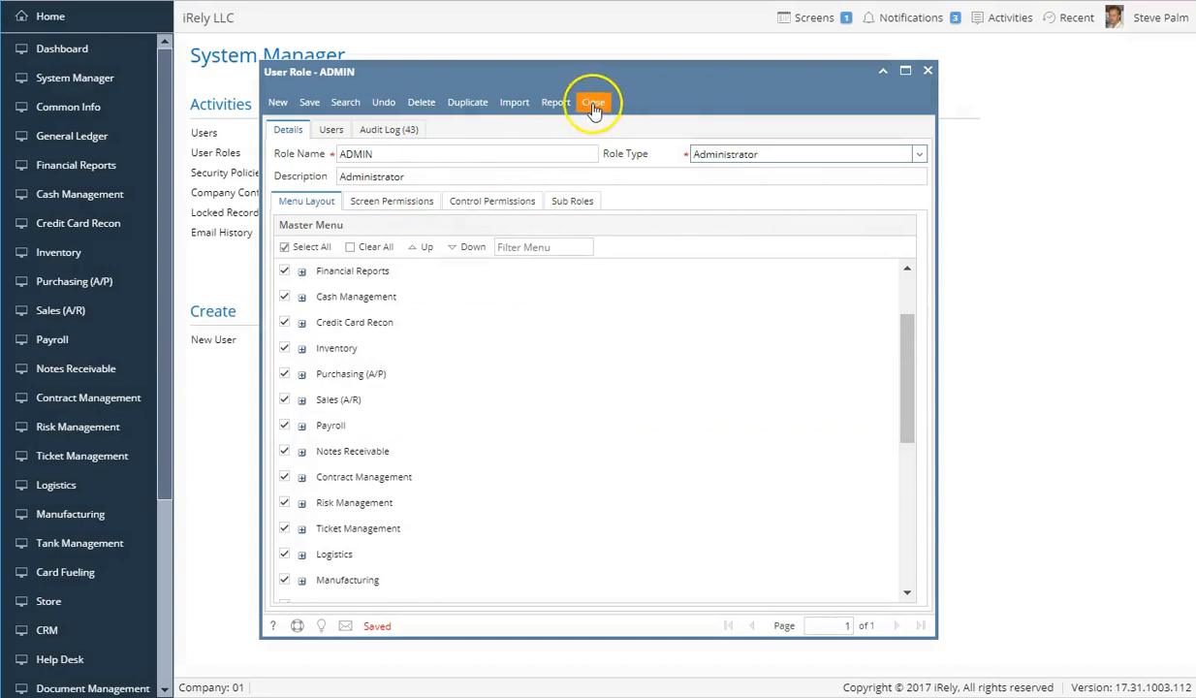
click(594, 104)
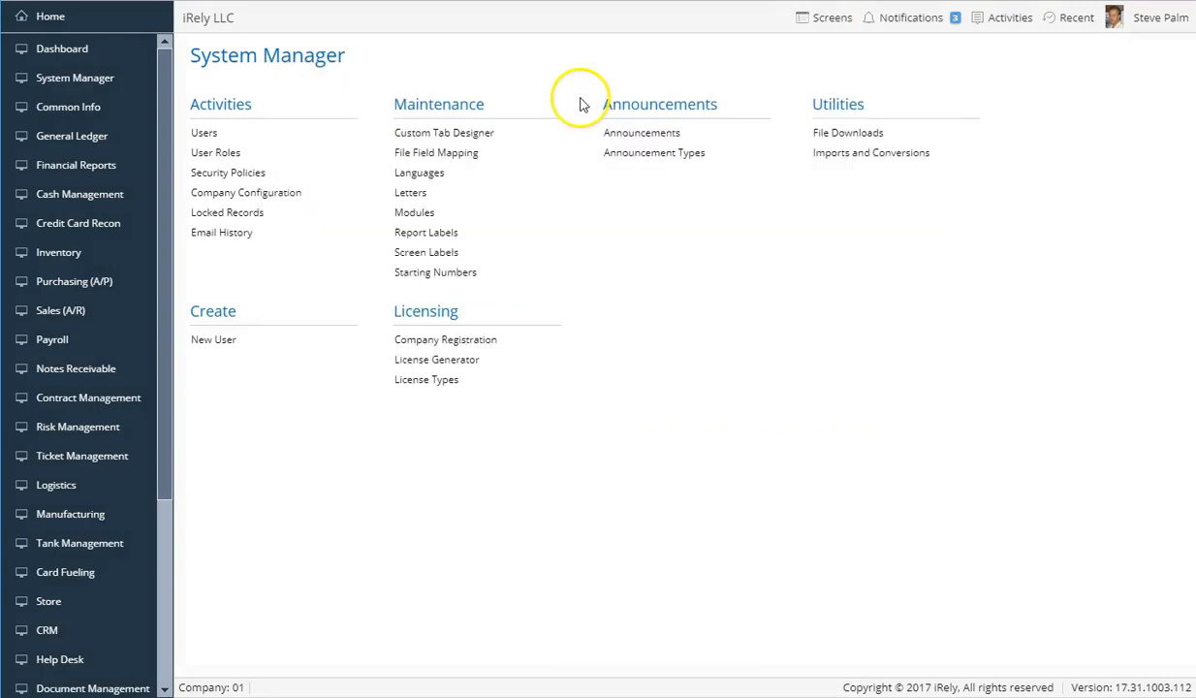
Step: Compare the General Ledger menu before and after reloading the application
click(97, 141)
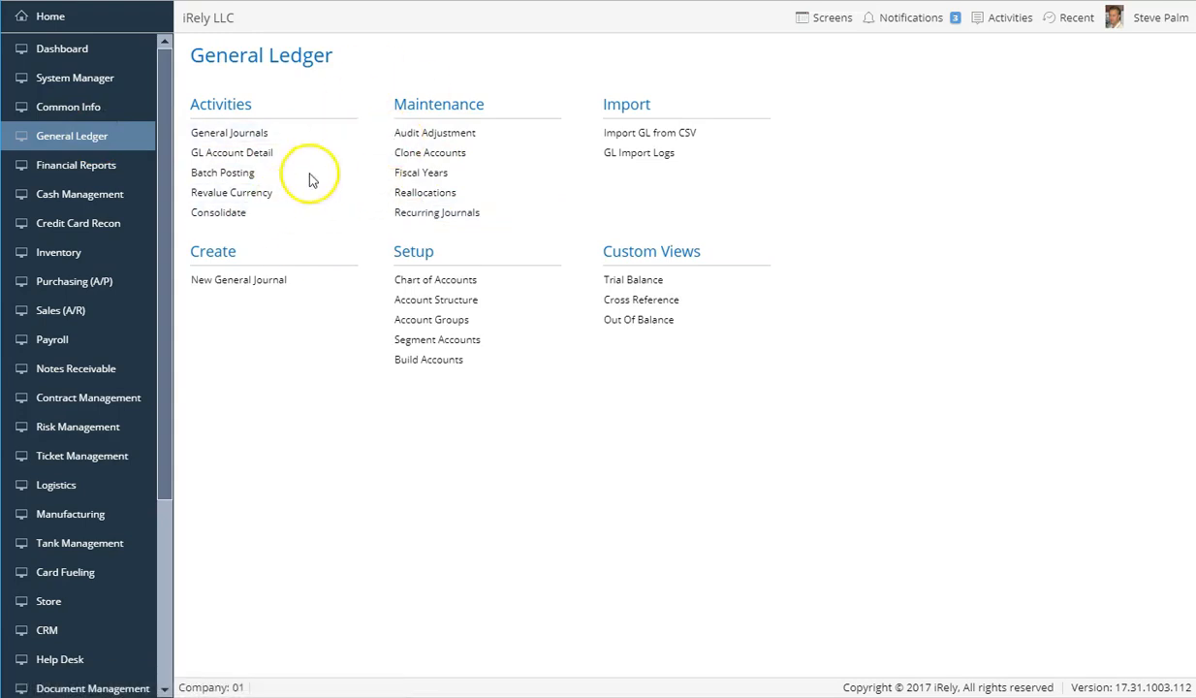
click(112, 78)
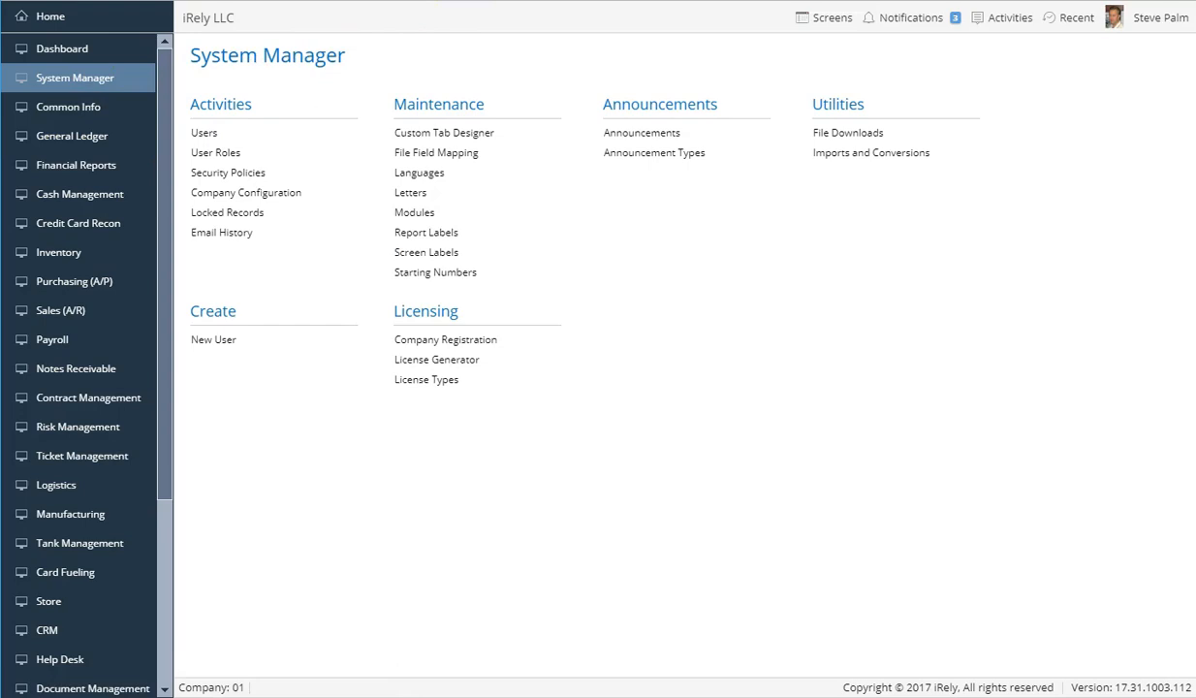
key(F5)
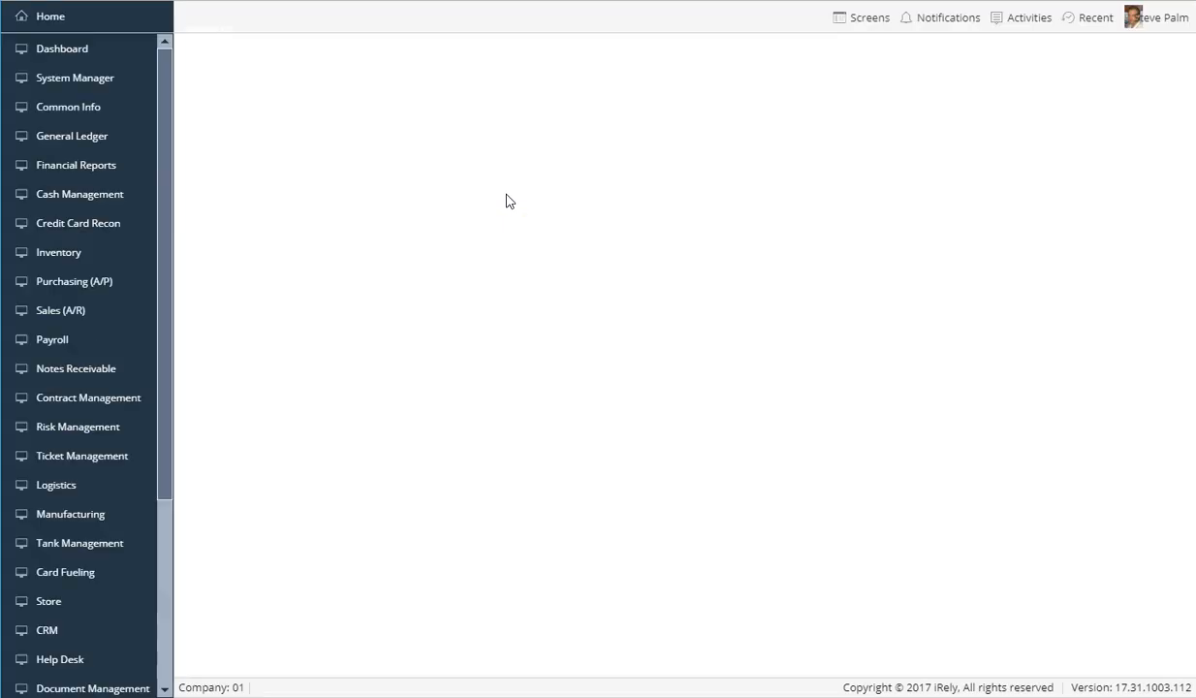
click(74, 146)
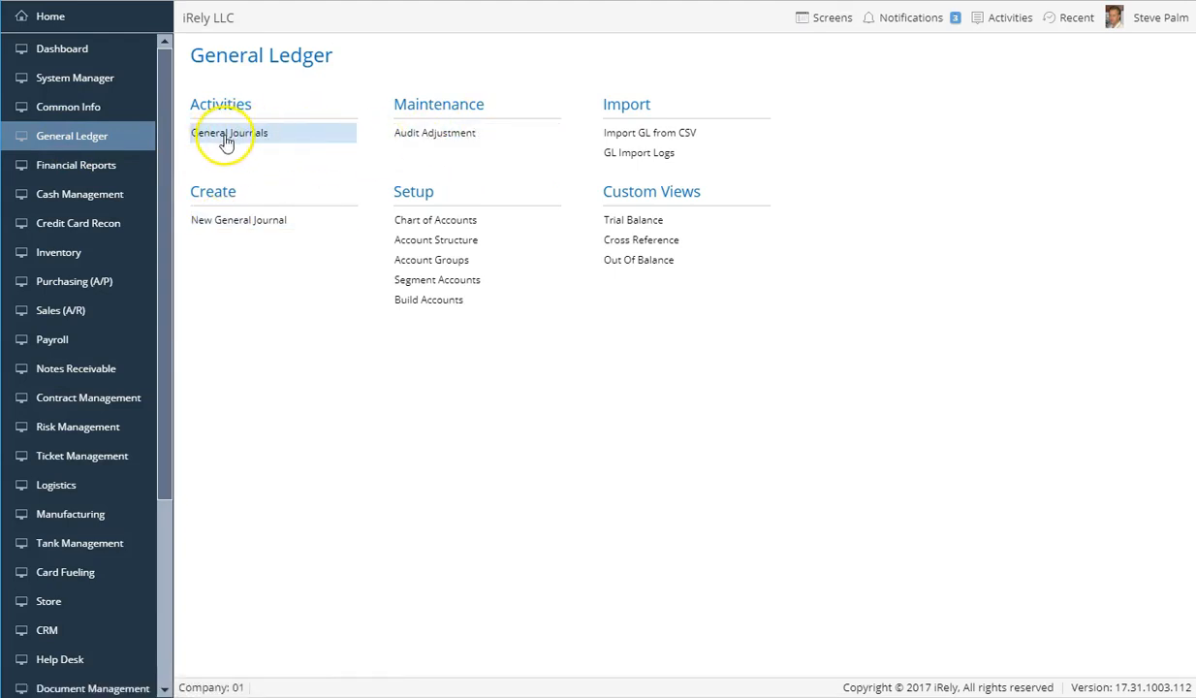
Step: Reopen the ADMIN user role and expand its General Ledger Activities menu entries
click(78, 86)
click(214, 157)
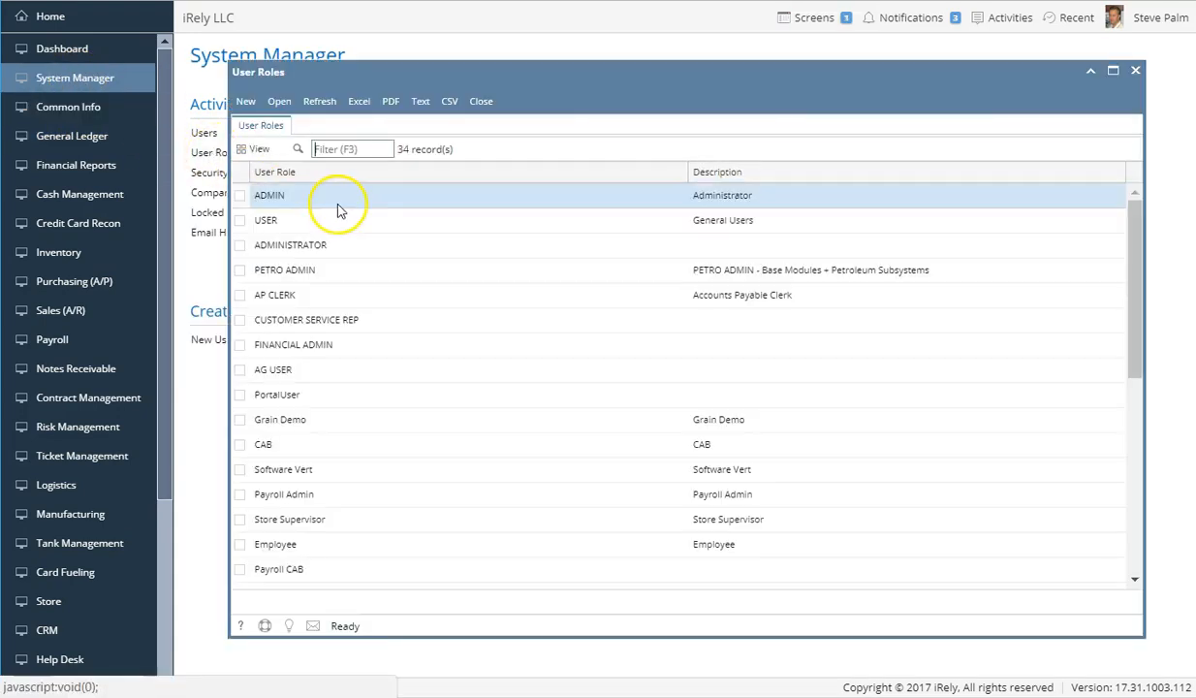
double_click(341, 210)
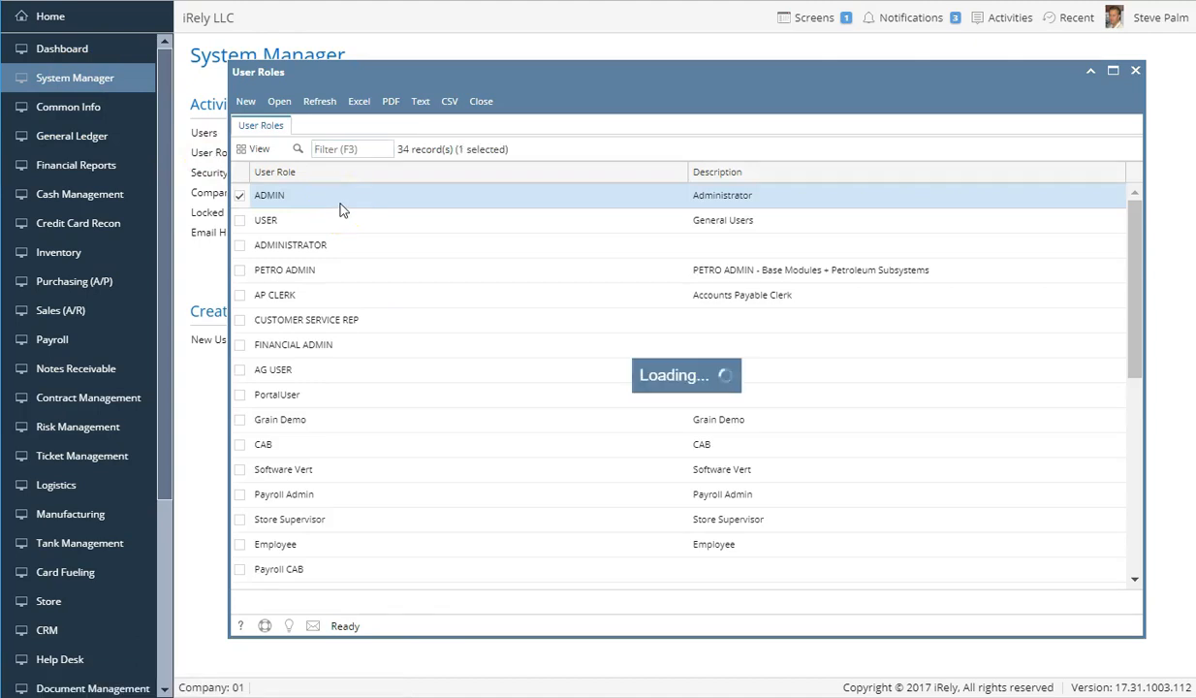
click(319, 378)
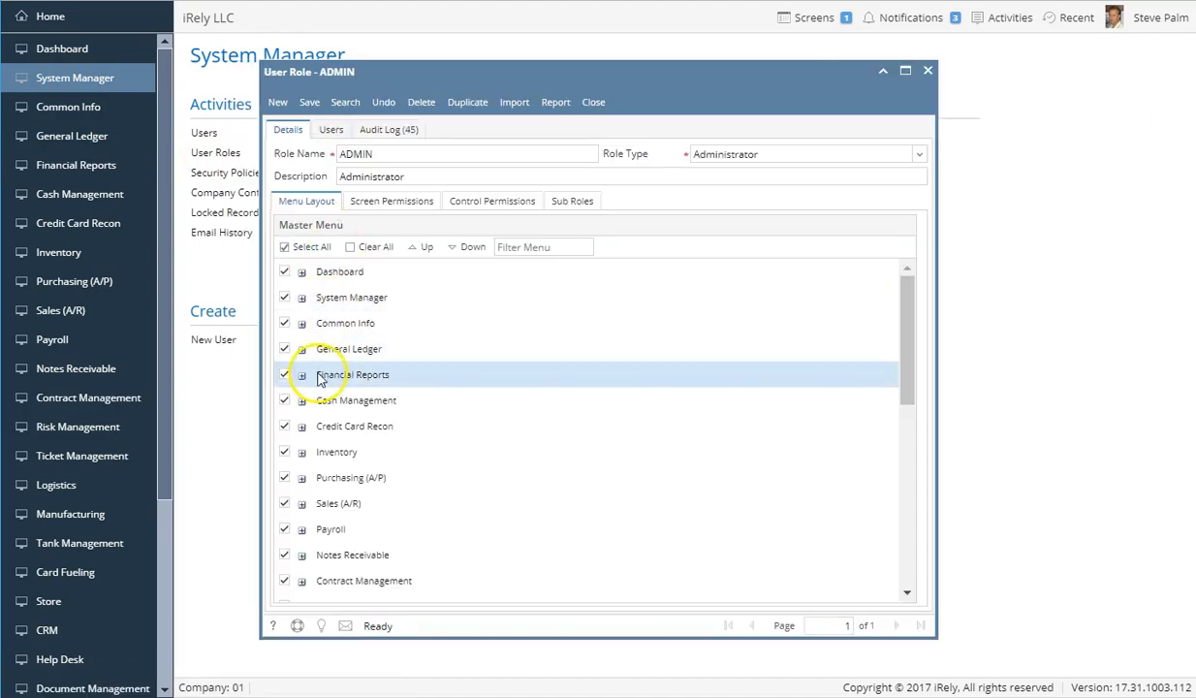
click(302, 349)
click(315, 376)
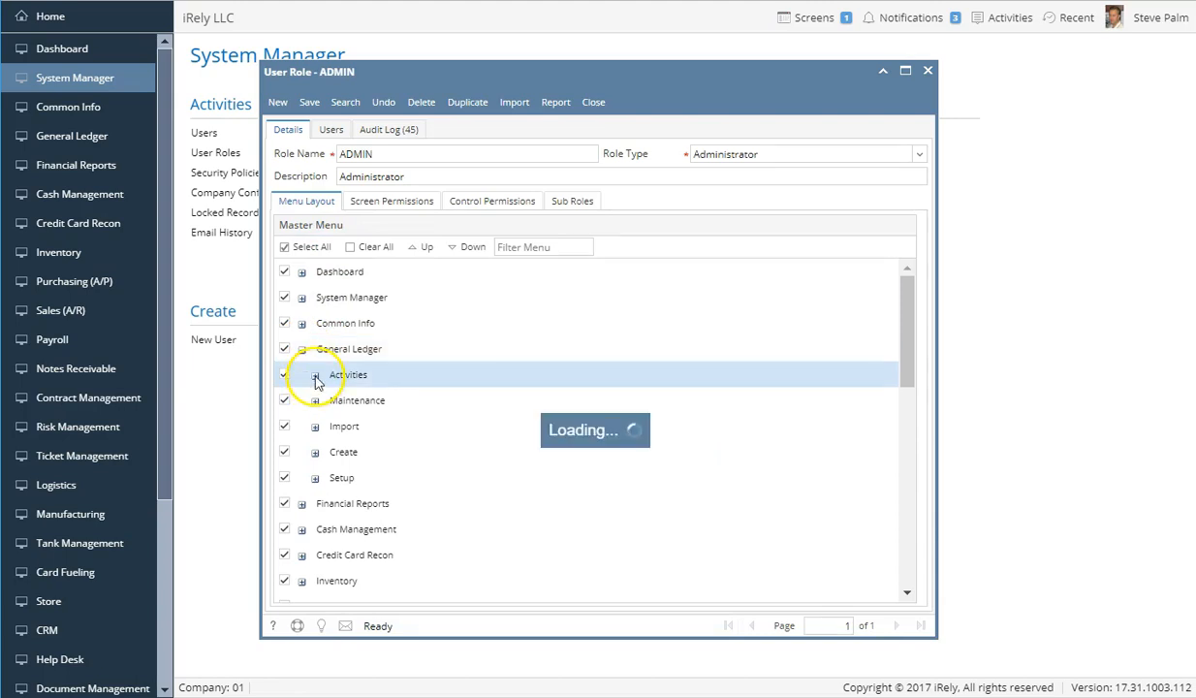
Step: Include all master menu entries in the ADMIN role again and save the role
click(305, 249)
click(346, 585)
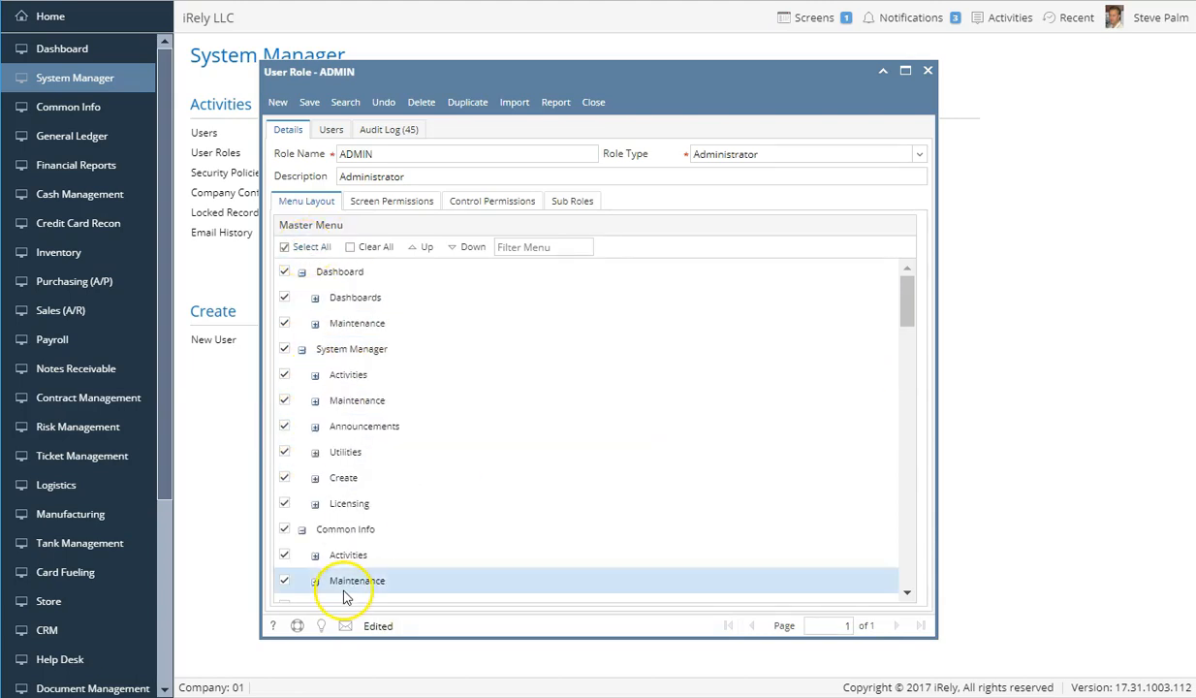
click(309, 248)
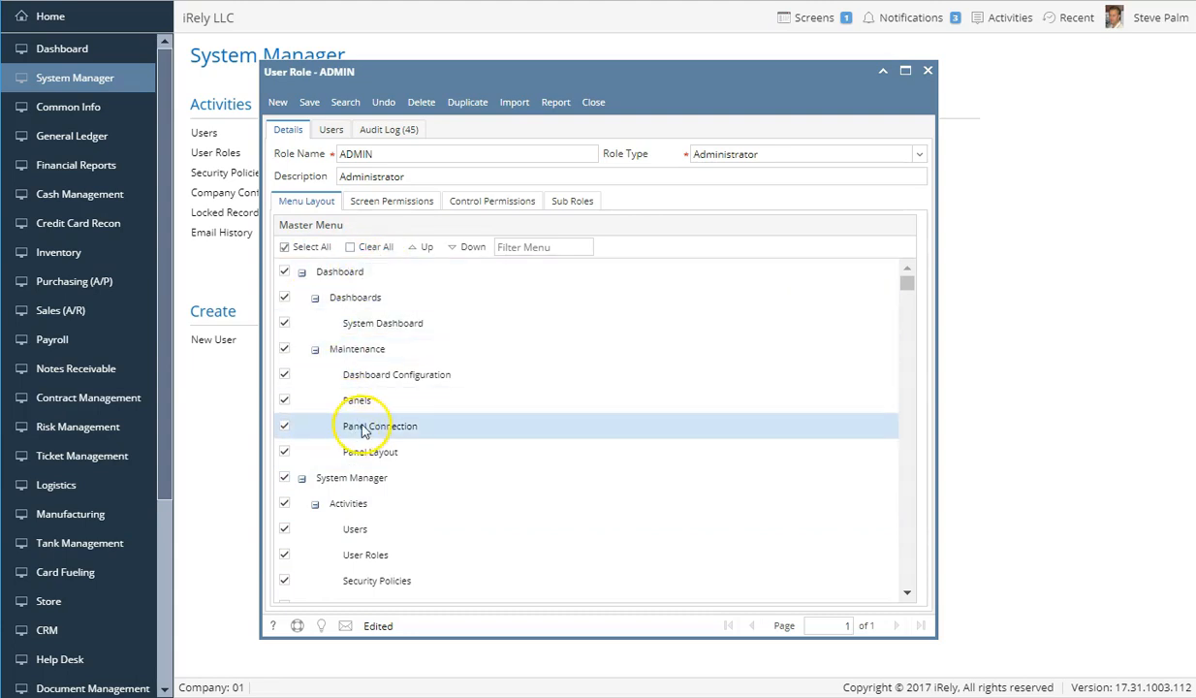
click(309, 102)
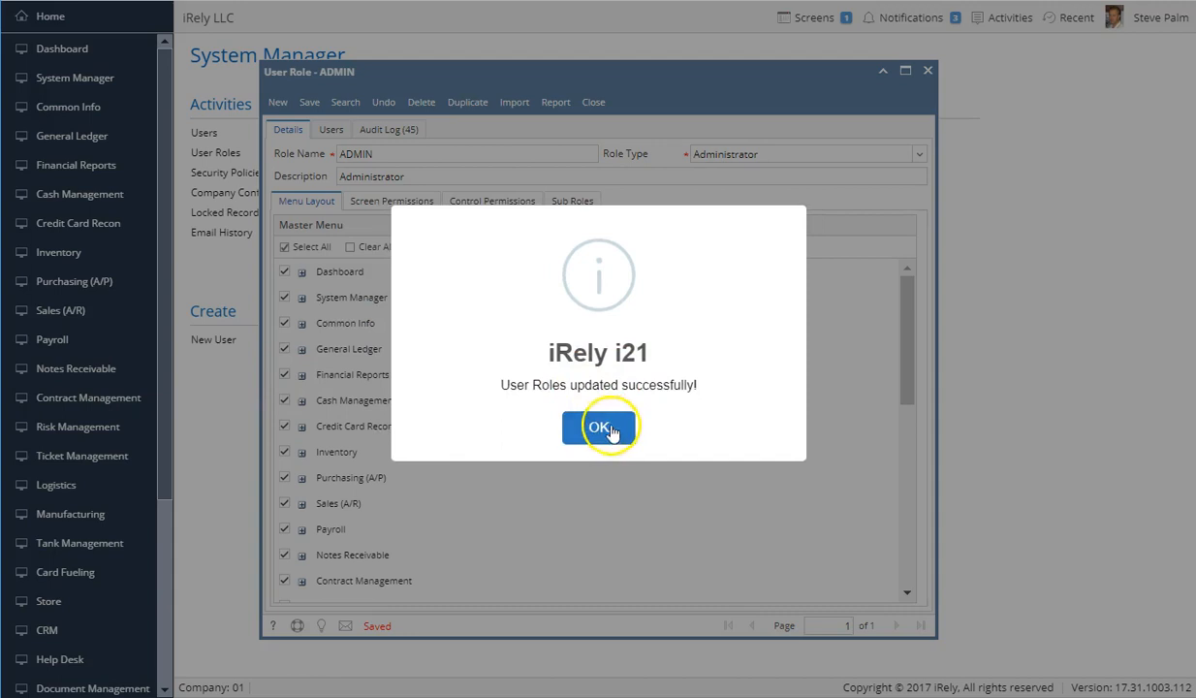
click(607, 571)
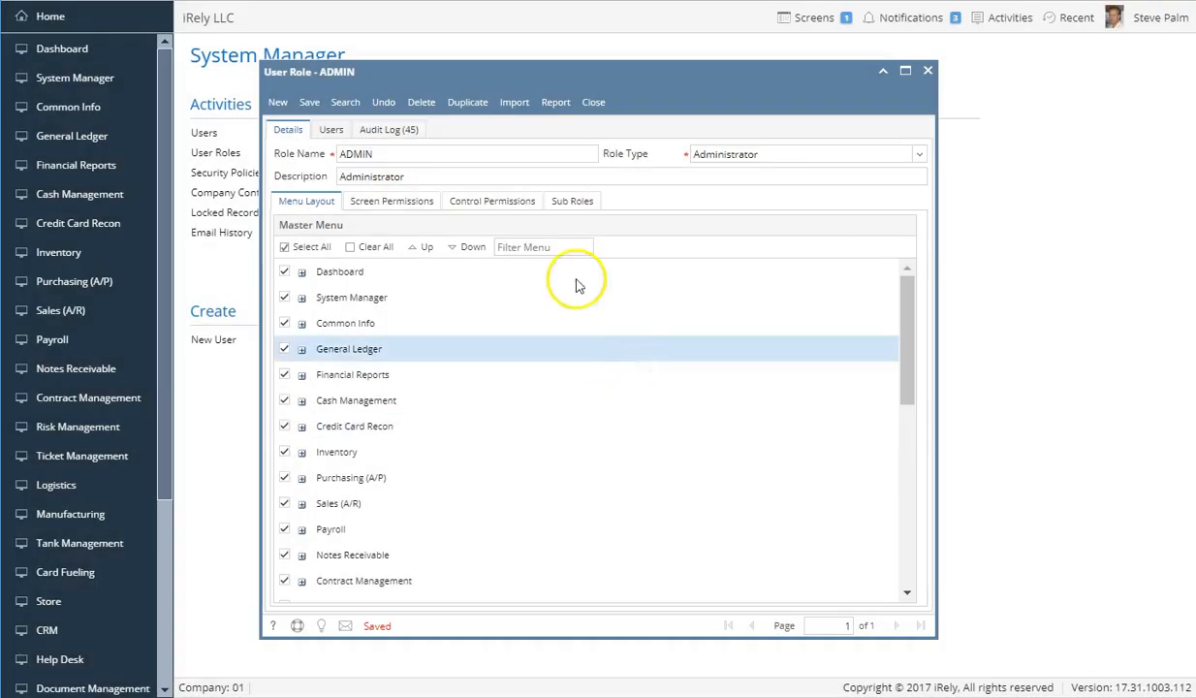
Step: Review the users assigned to the ADMIN role, return to its details and close the role
click(332, 131)
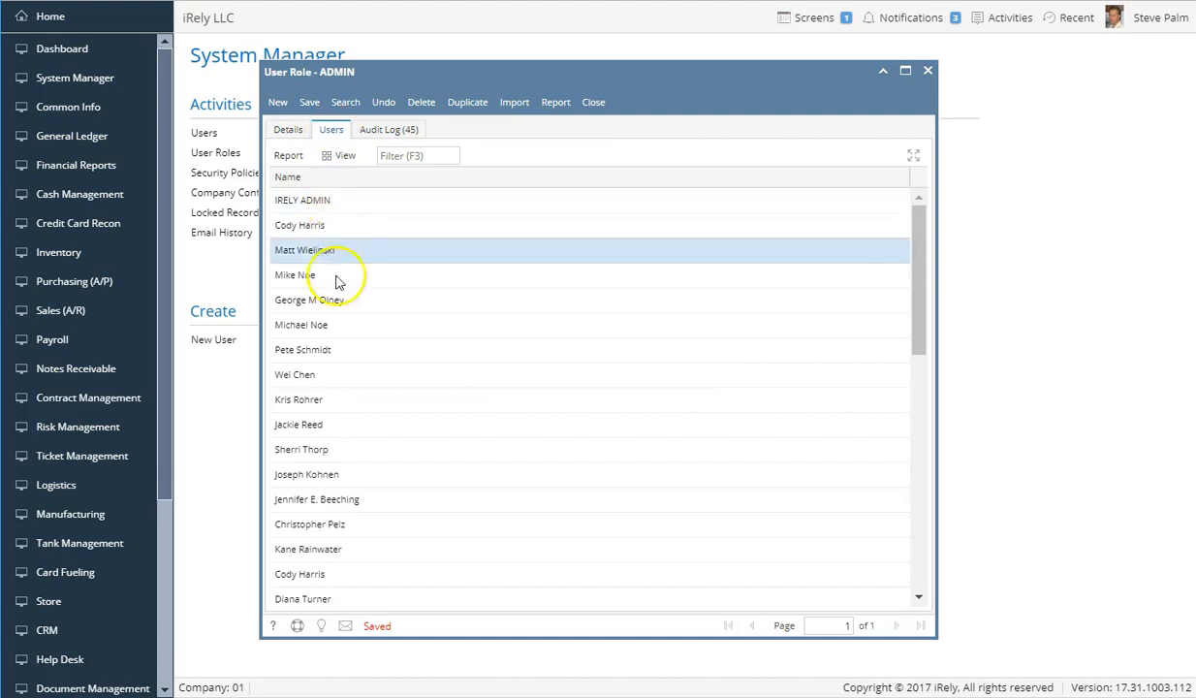
click(289, 129)
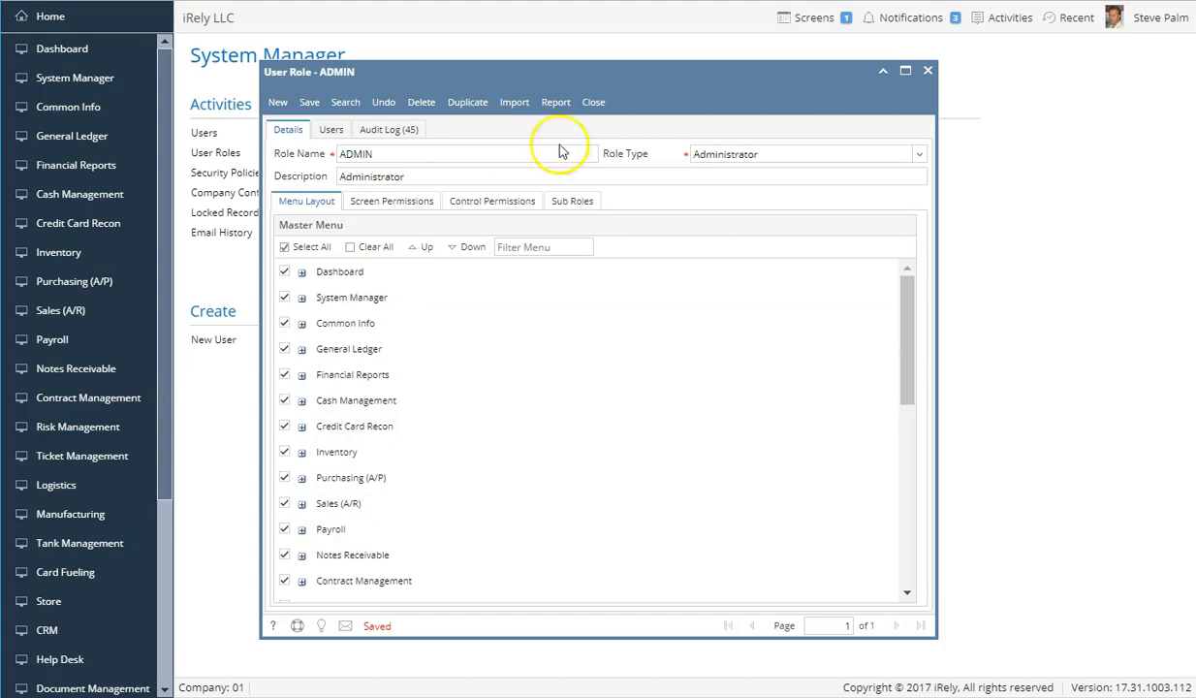
click(593, 103)
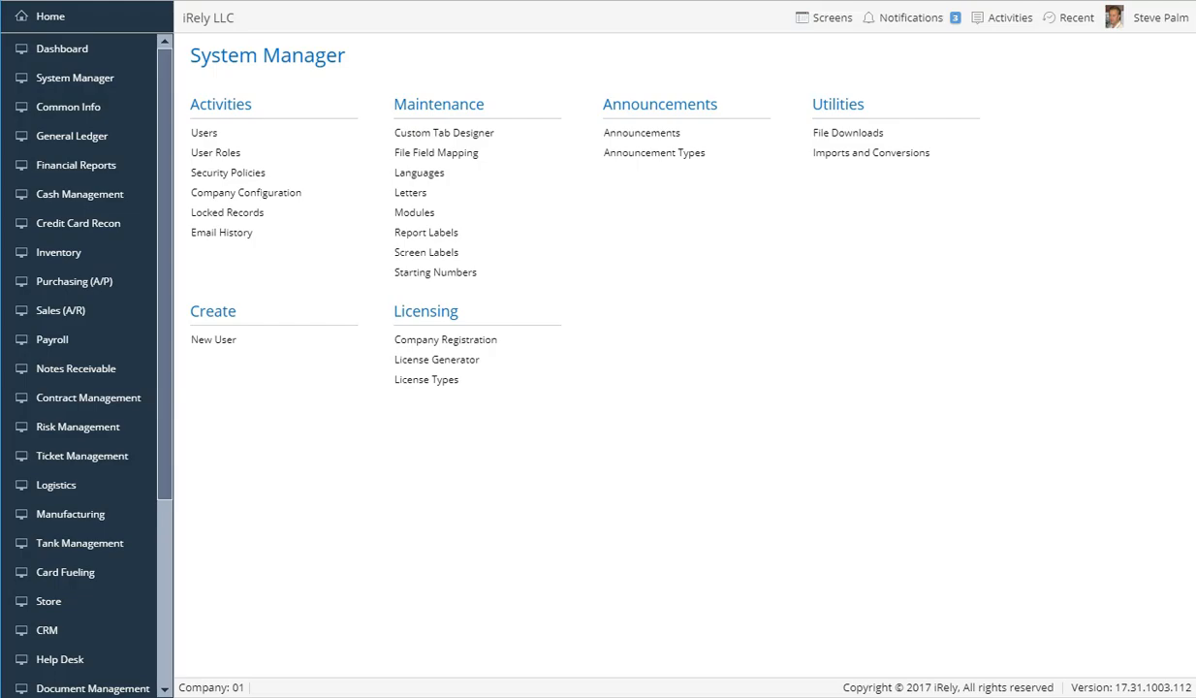
Step: Reload the application and check the restored Activities and Maintenance entries in General Ledger
key(F5)
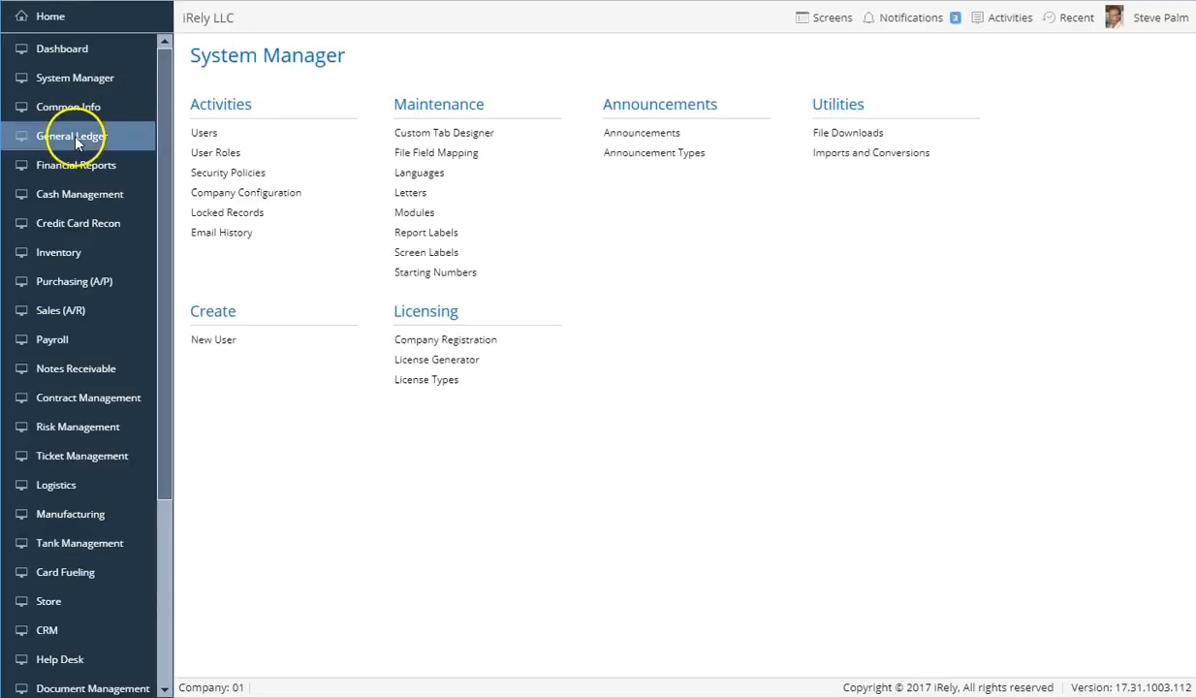
click(78, 142)
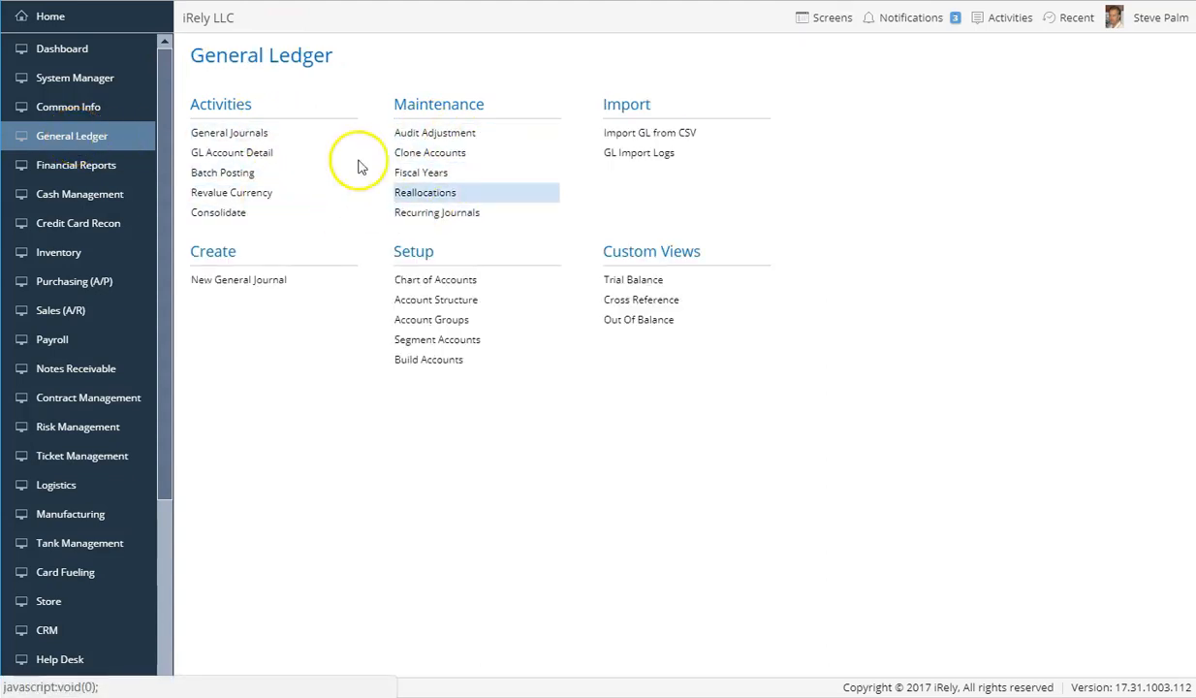
Step: Return to System Manager's user roles and open the ADMIN role again
click(104, 82)
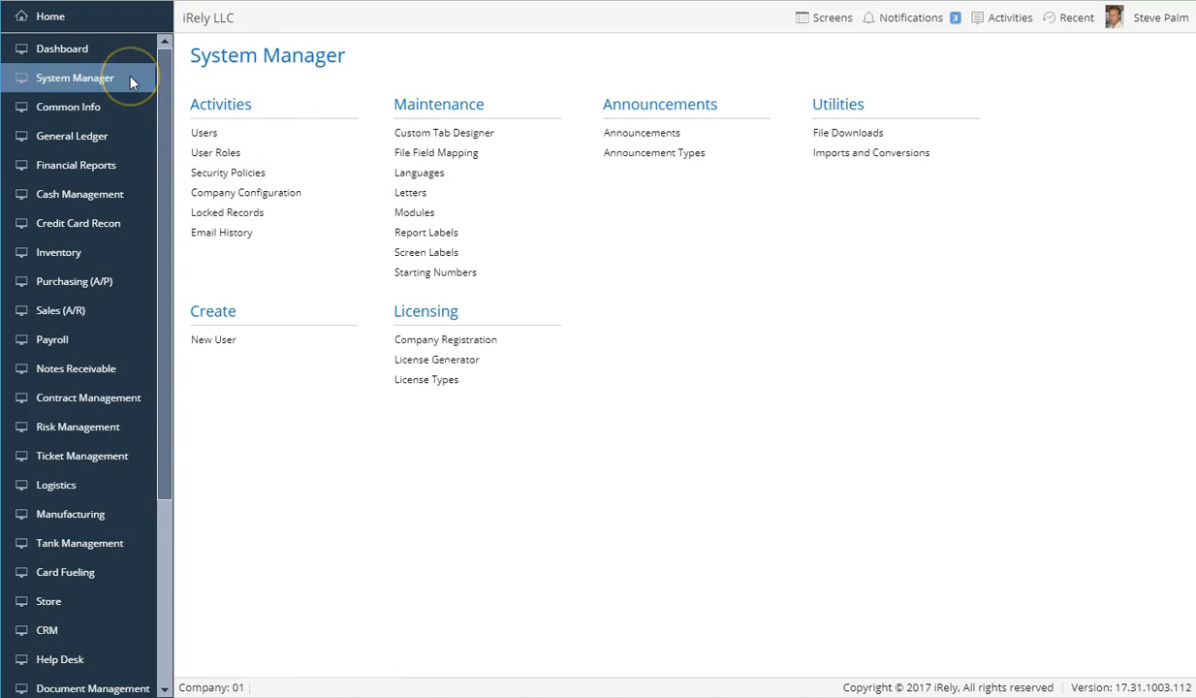
click(214, 153)
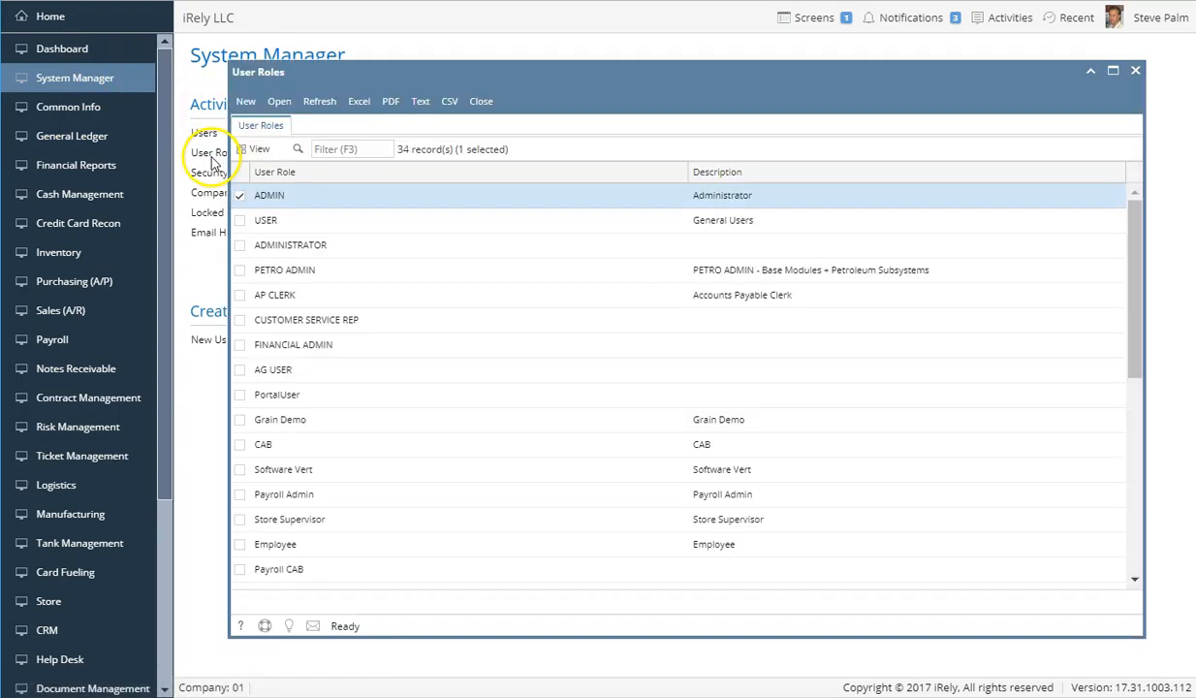
double_click(306, 196)
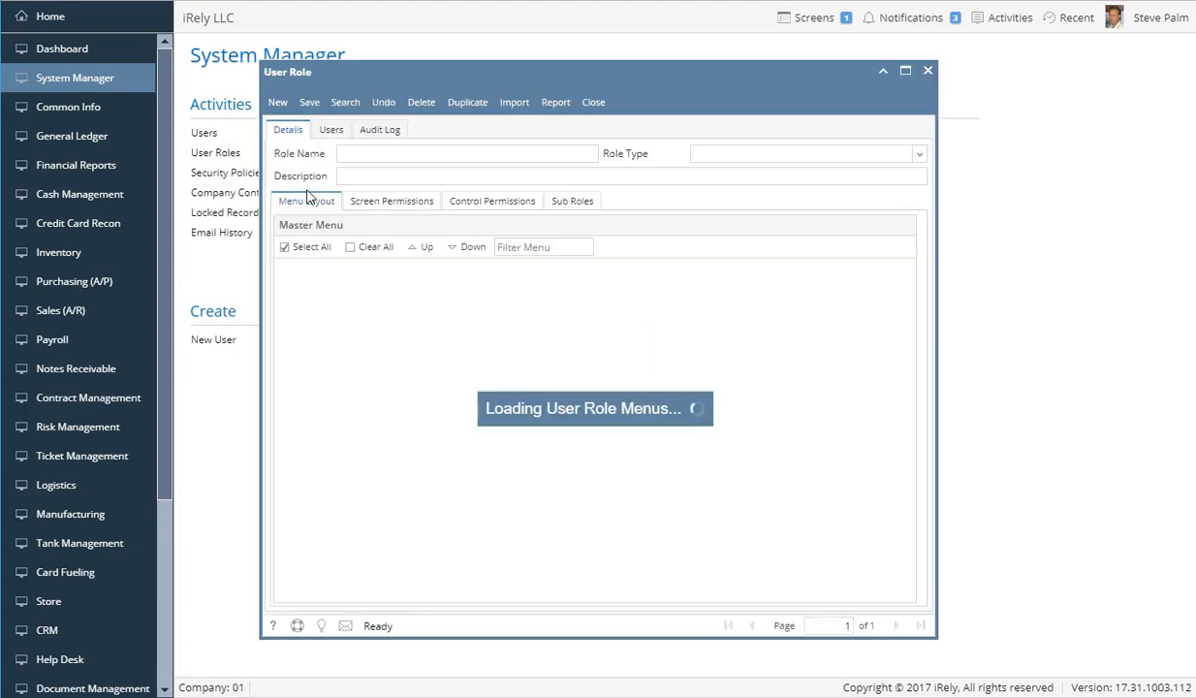
Step: Add the General Journal and G L Account Detail screens to the ADMIN role's screen permissions
click(392, 203)
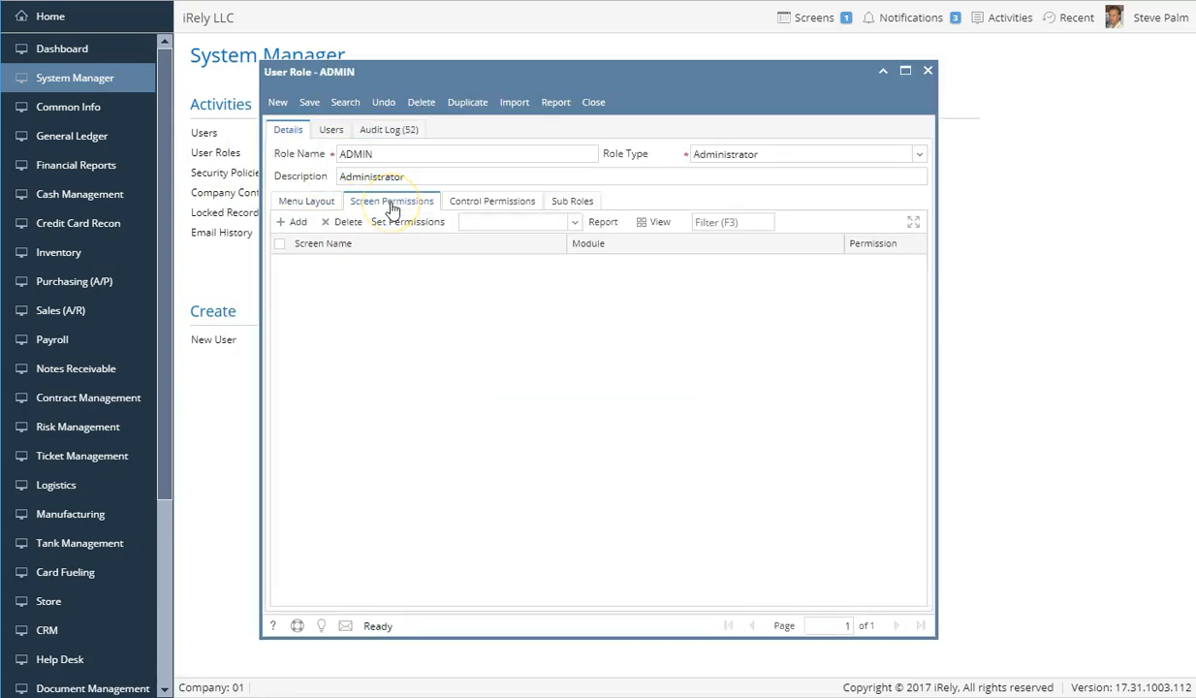
click(293, 224)
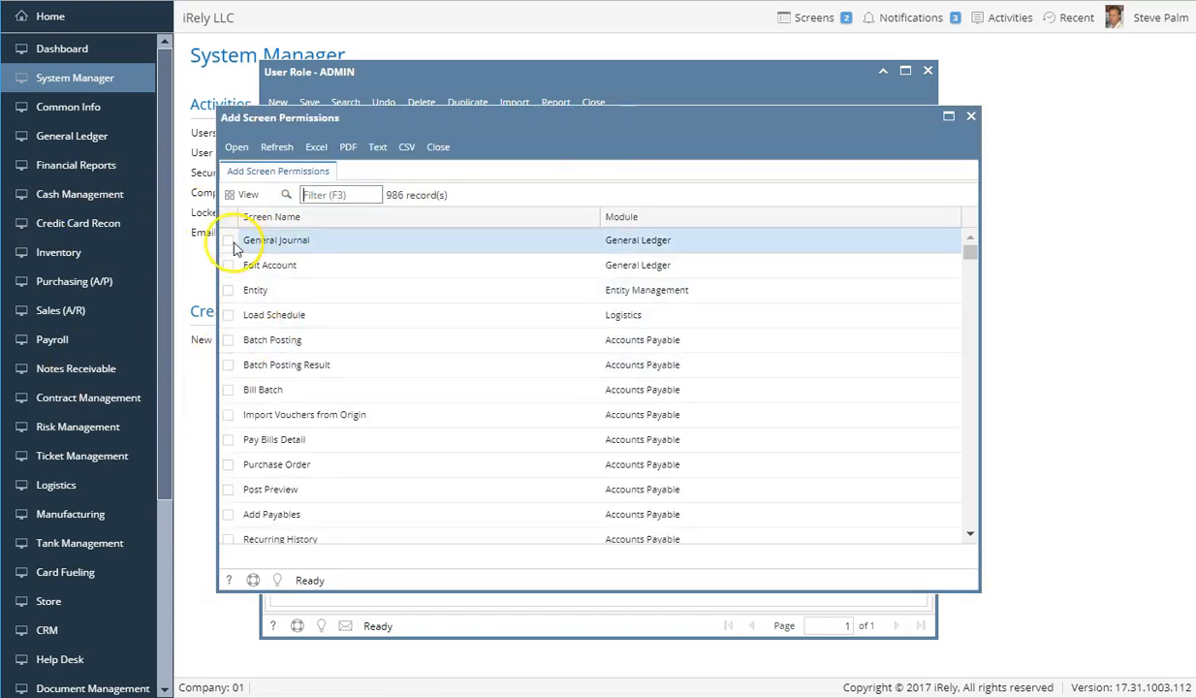
click(236, 146)
click(287, 222)
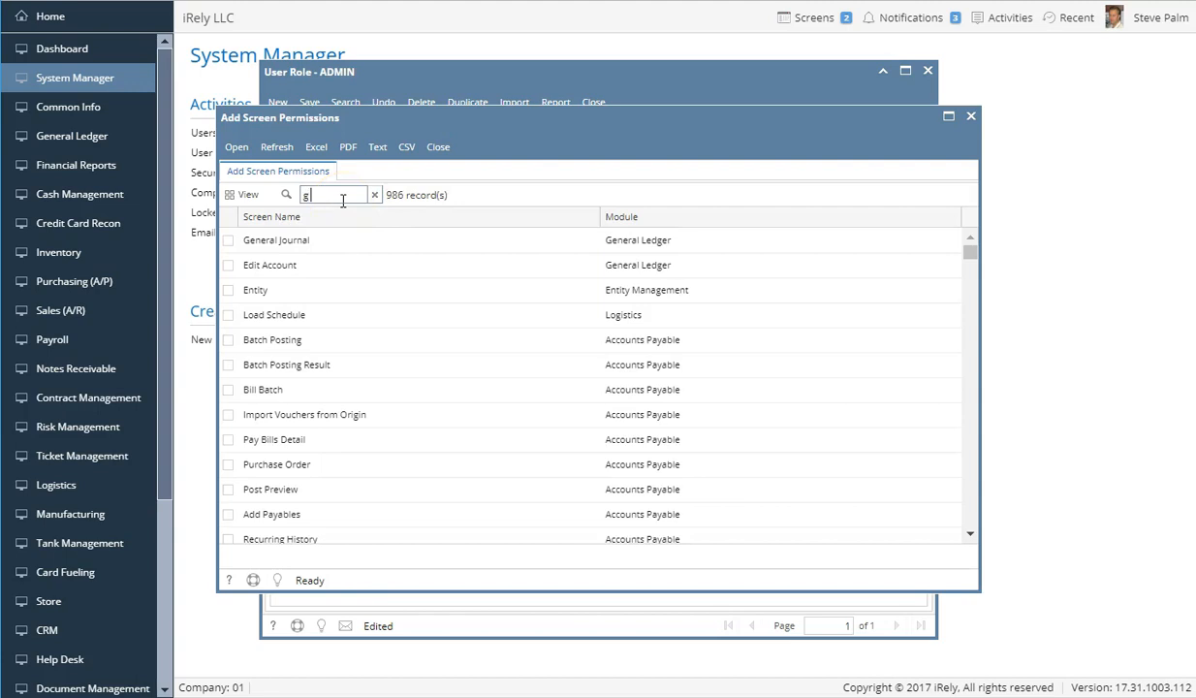
click(228, 241)
click(237, 147)
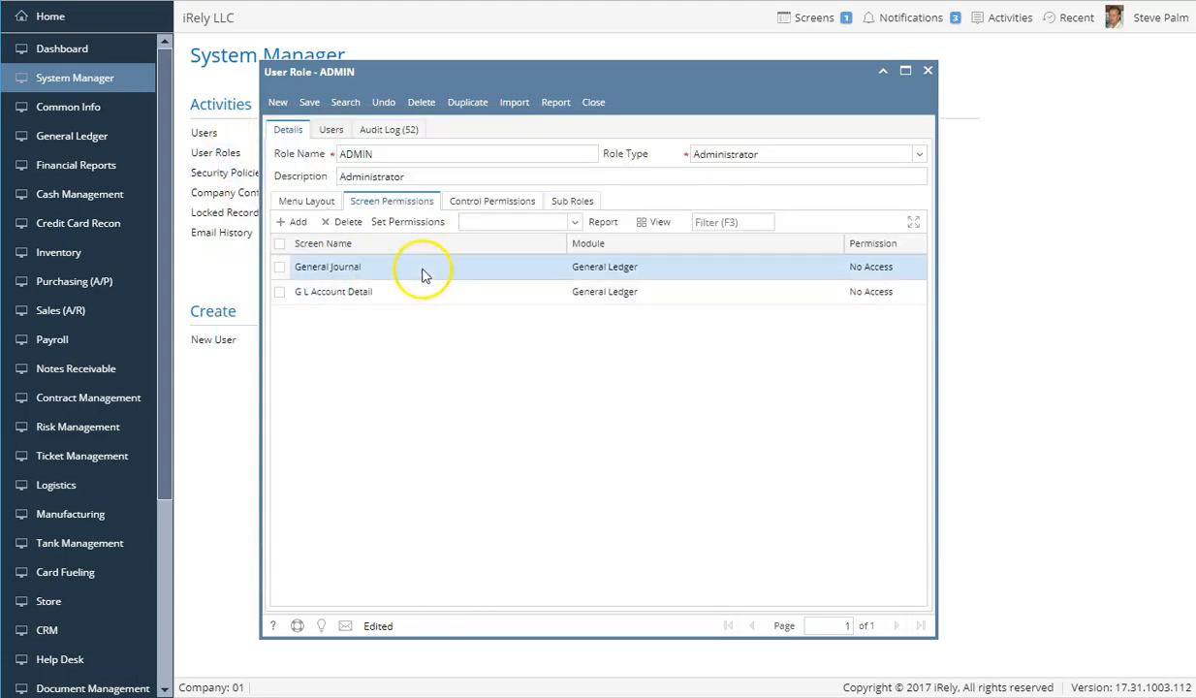
Step: Set the General Journal screen's permission to View Only and save the ADMIN role
click(890, 273)
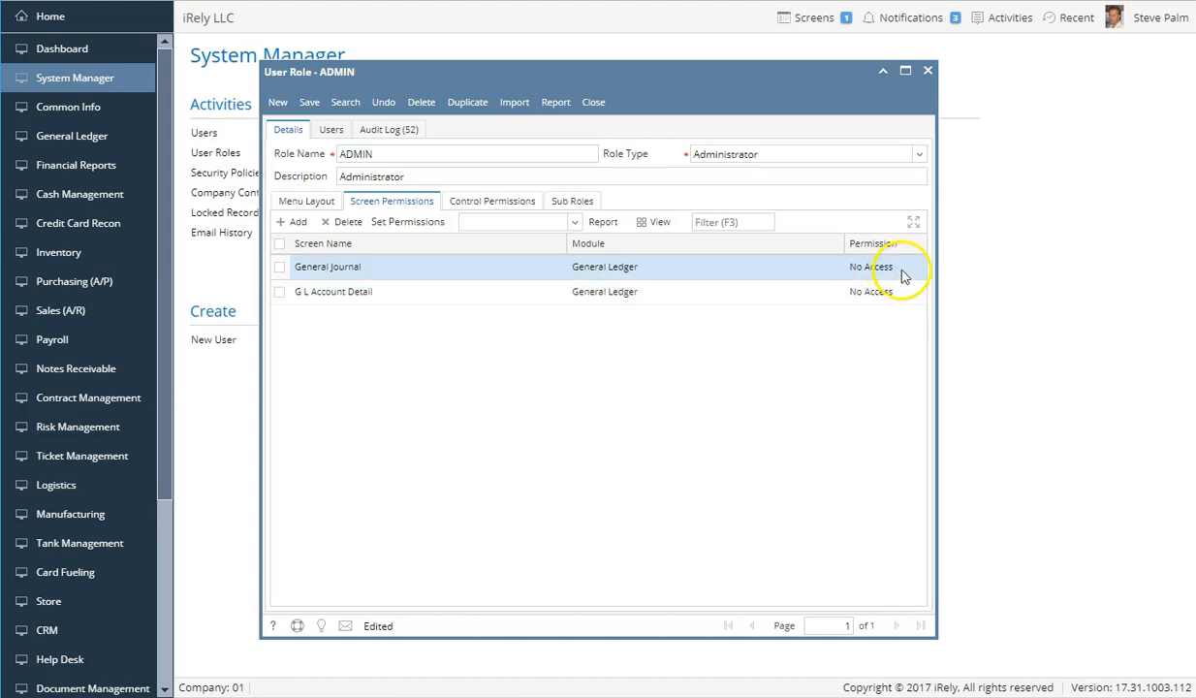
click(904, 276)
click(919, 272)
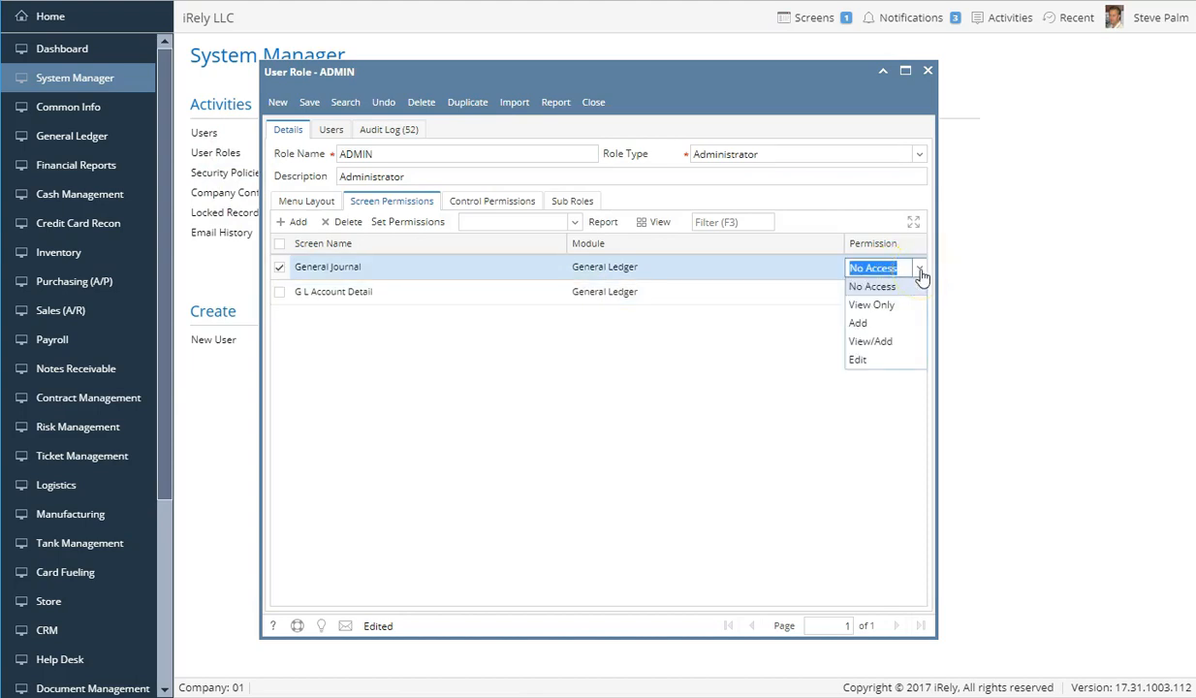
click(915, 286)
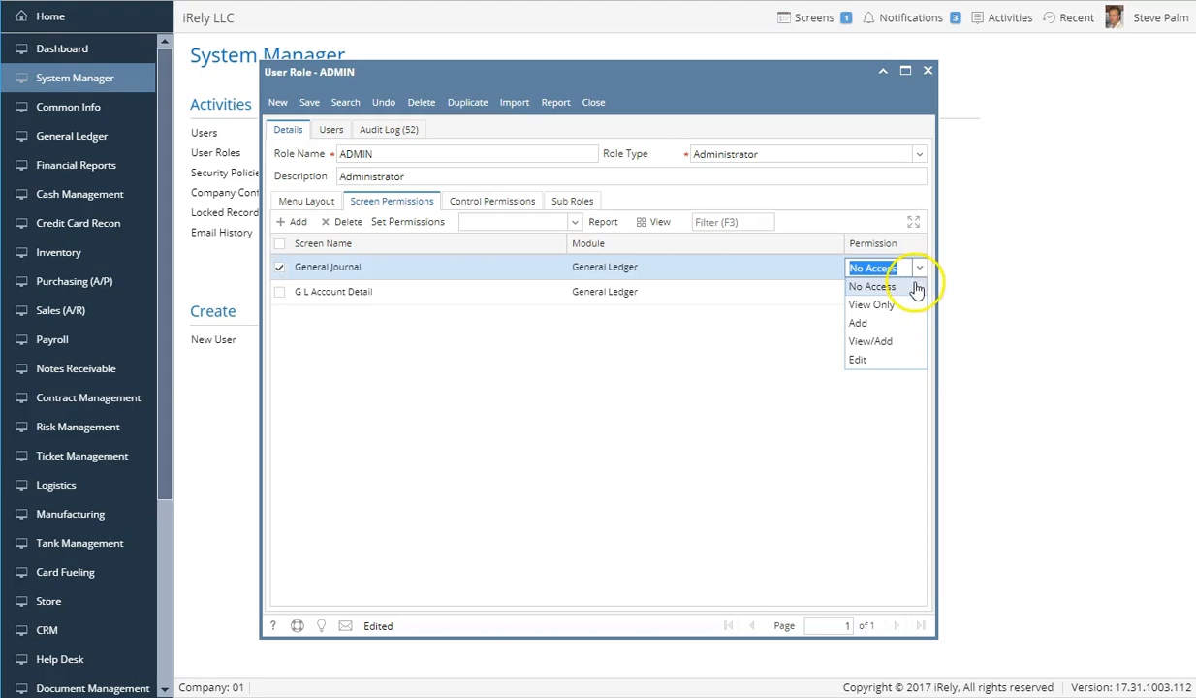
click(901, 307)
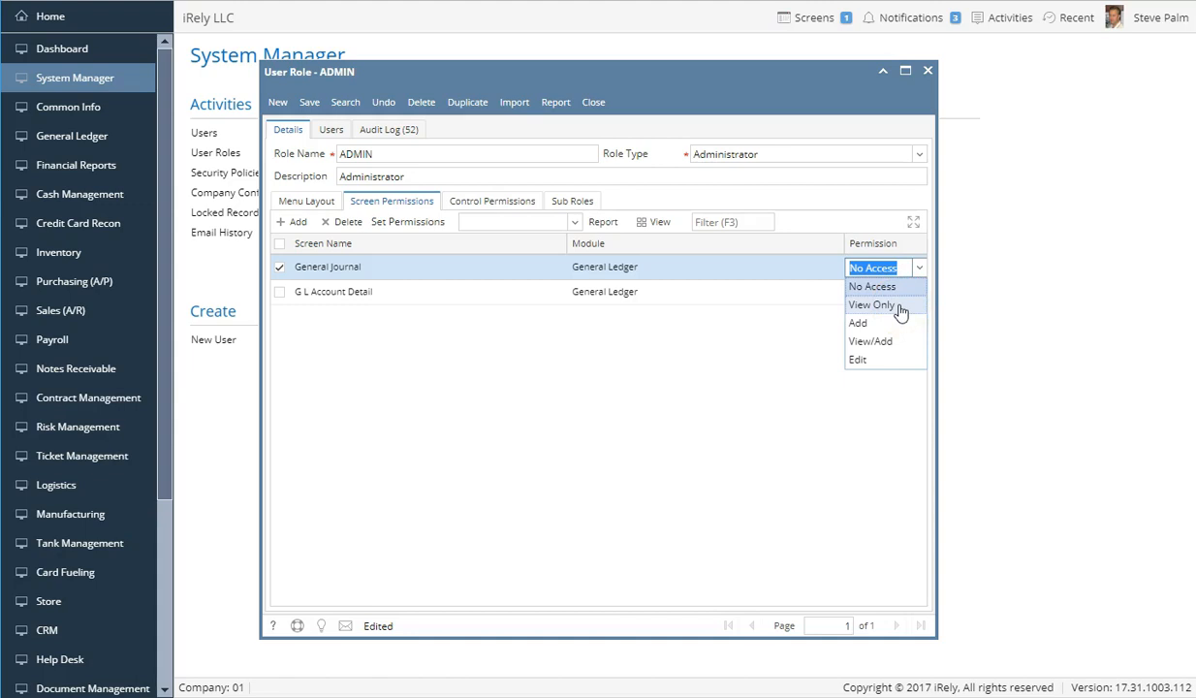
click(889, 327)
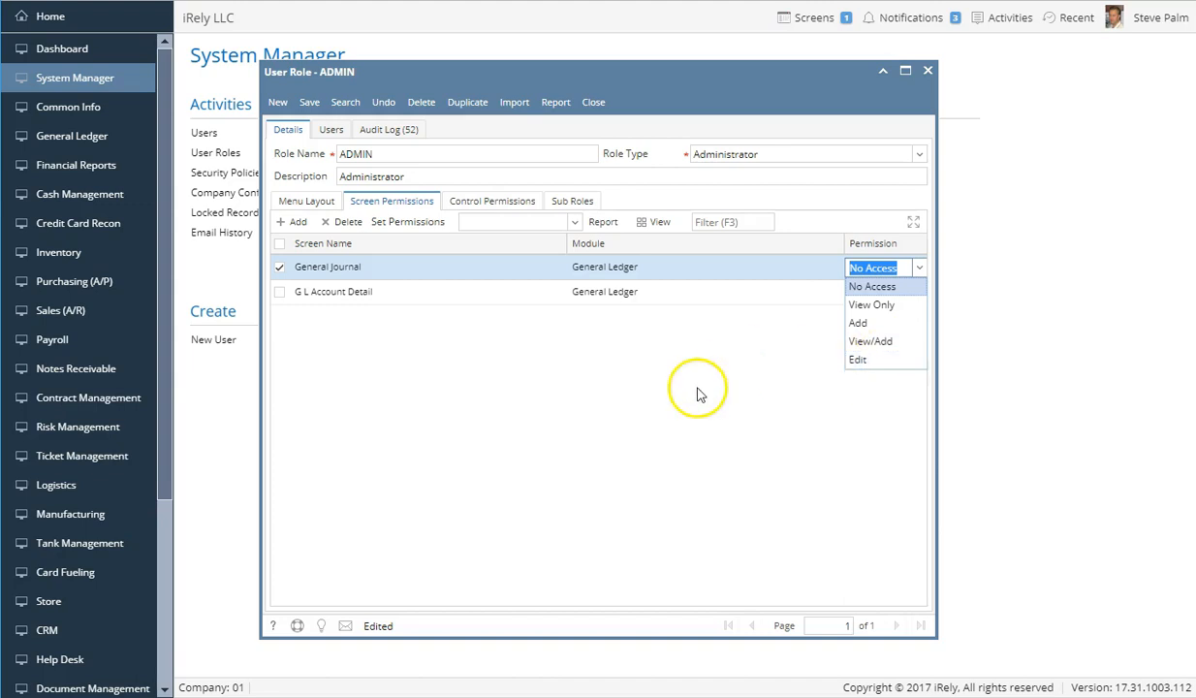
click(871, 308)
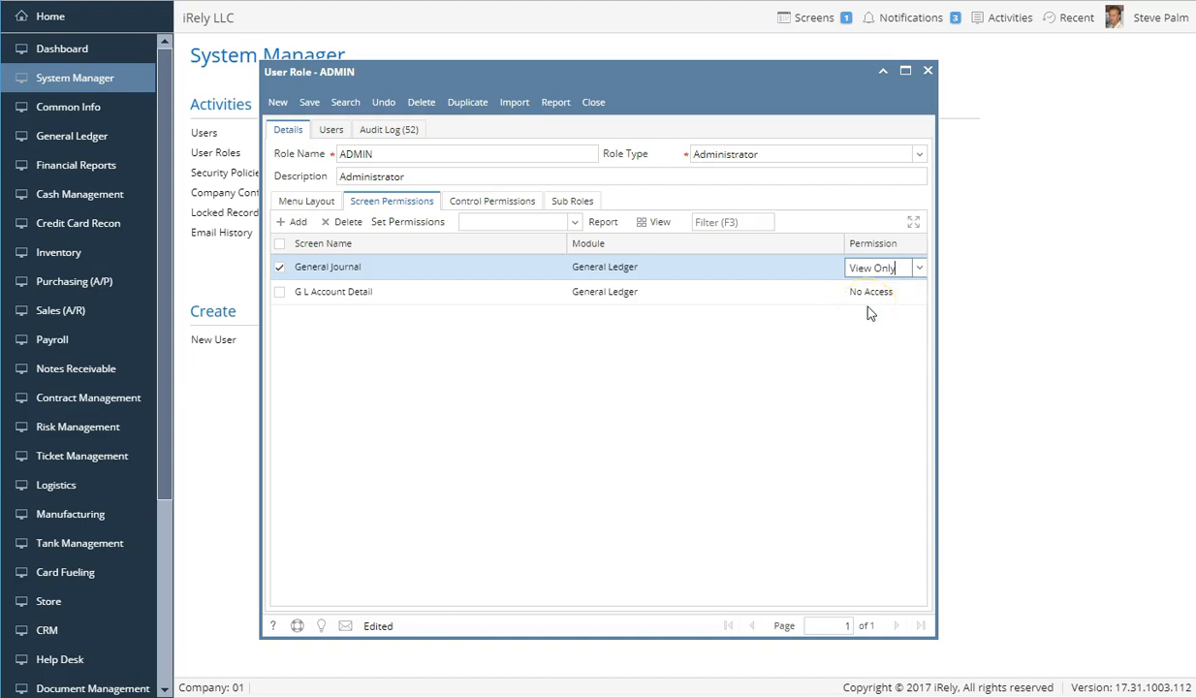
click(305, 103)
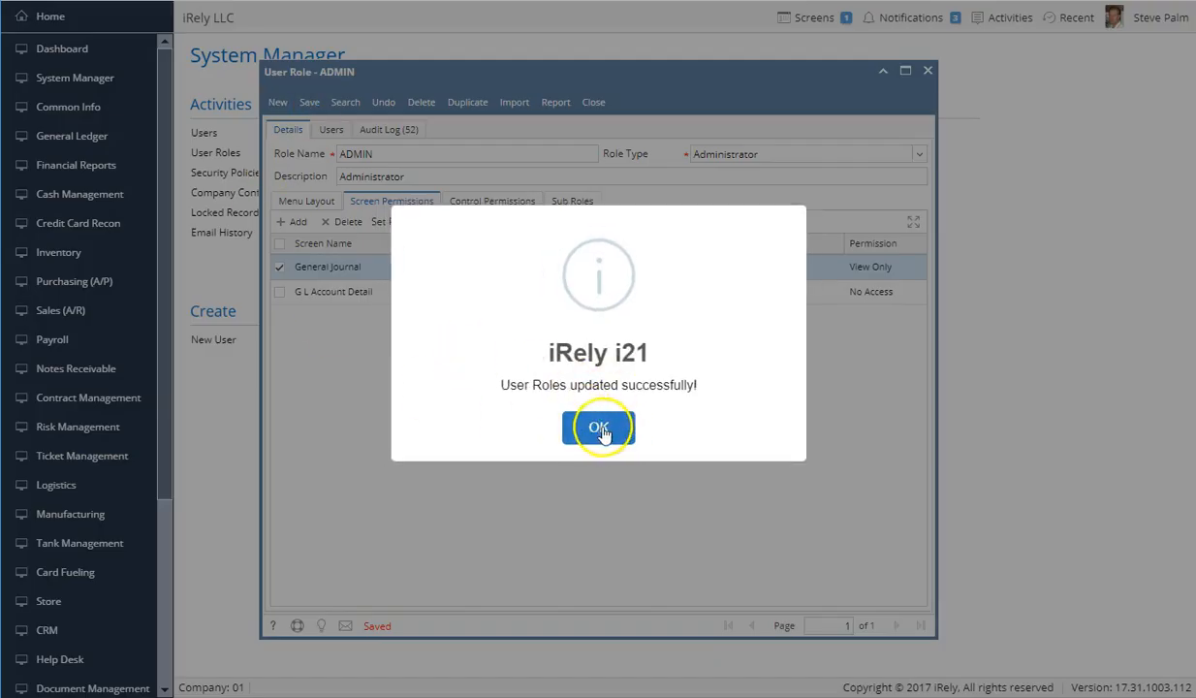
click(596, 431)
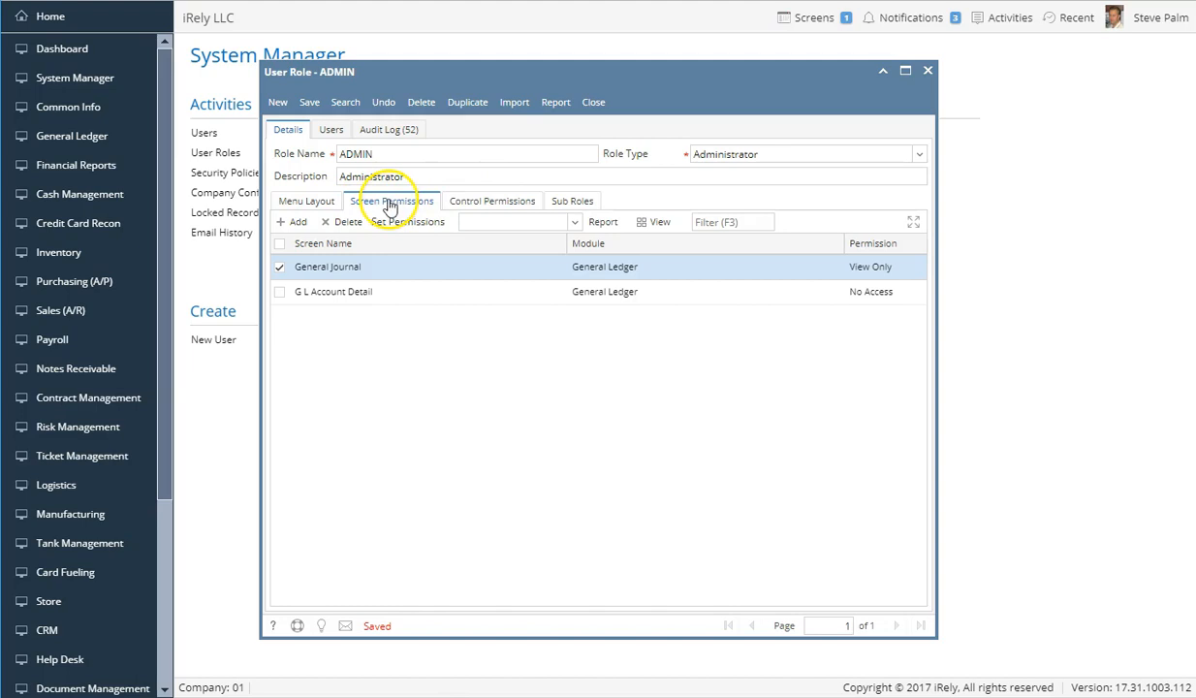
Step: Review the users assigned to the role, and open a general journal to test whether its post date can be edited before closing it
click(332, 131)
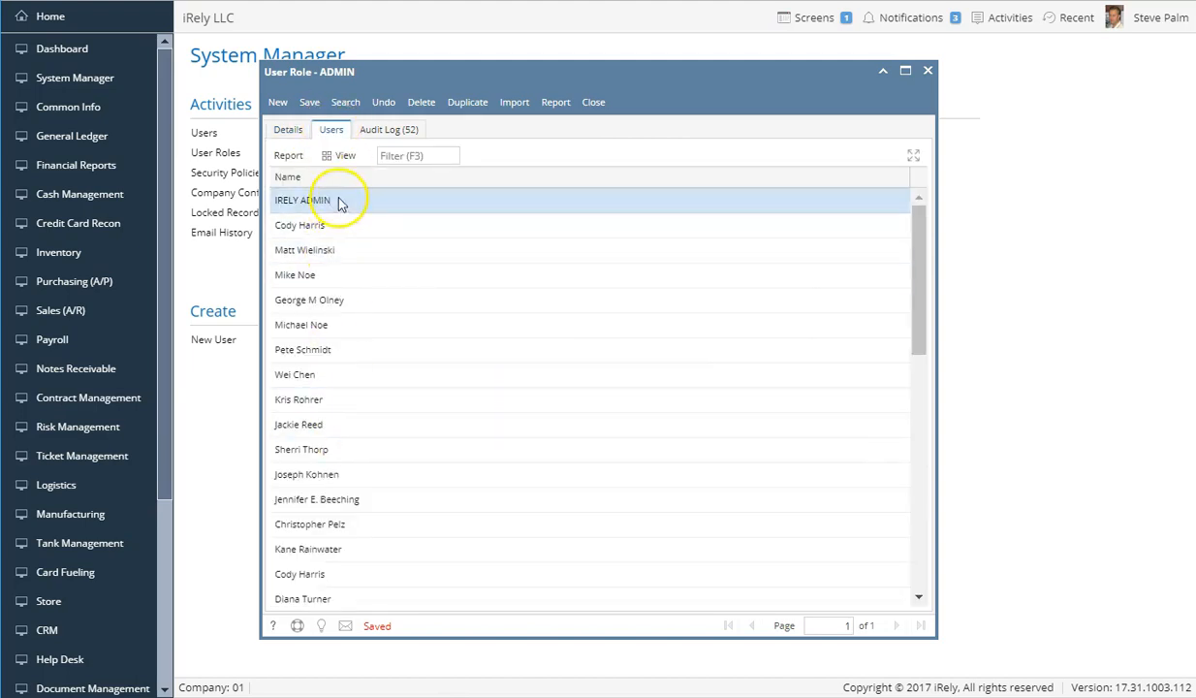
click(290, 132)
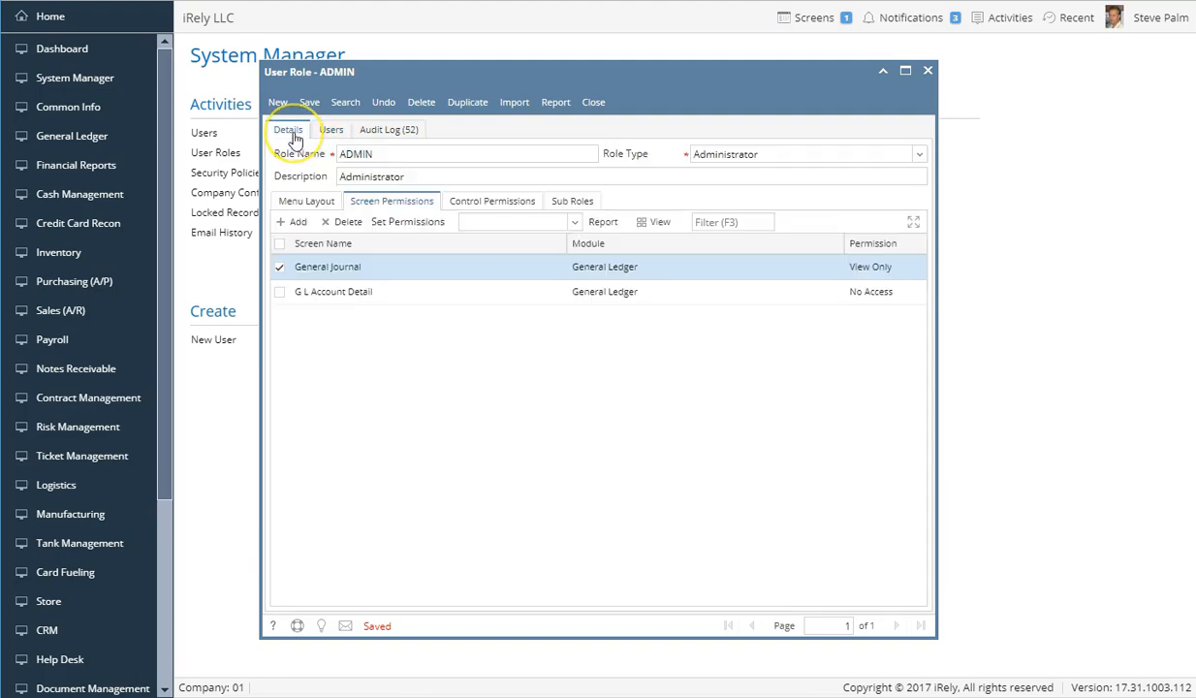
click(101, 142)
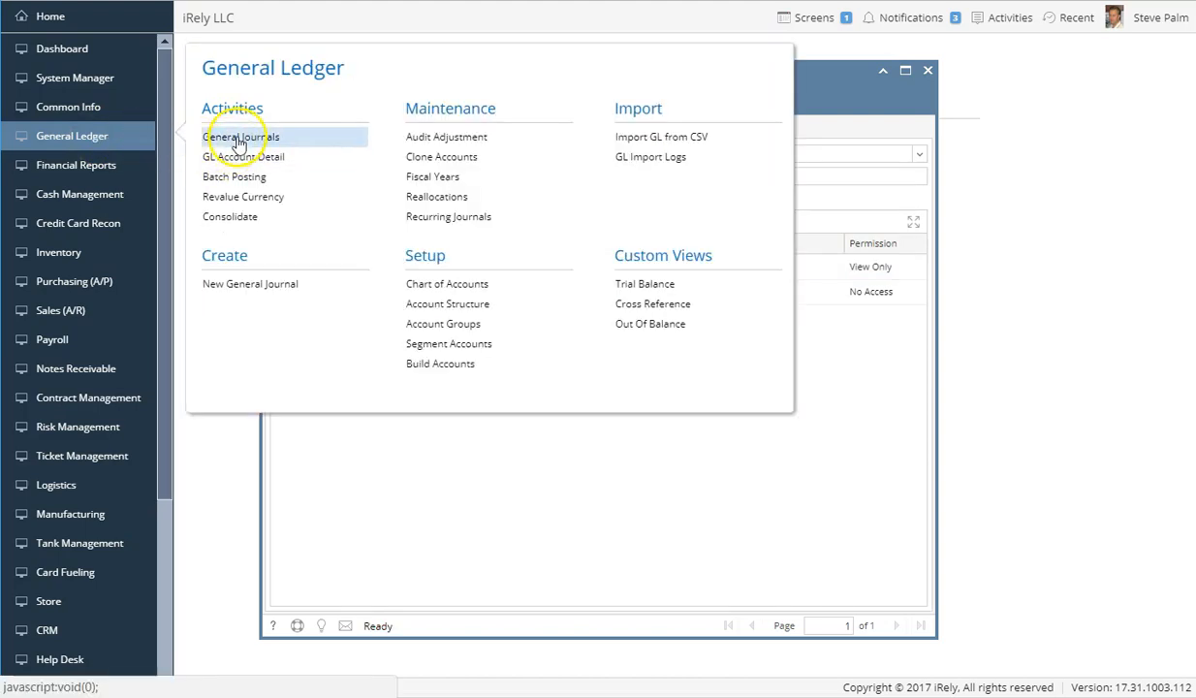
click(238, 142)
double_click(293, 192)
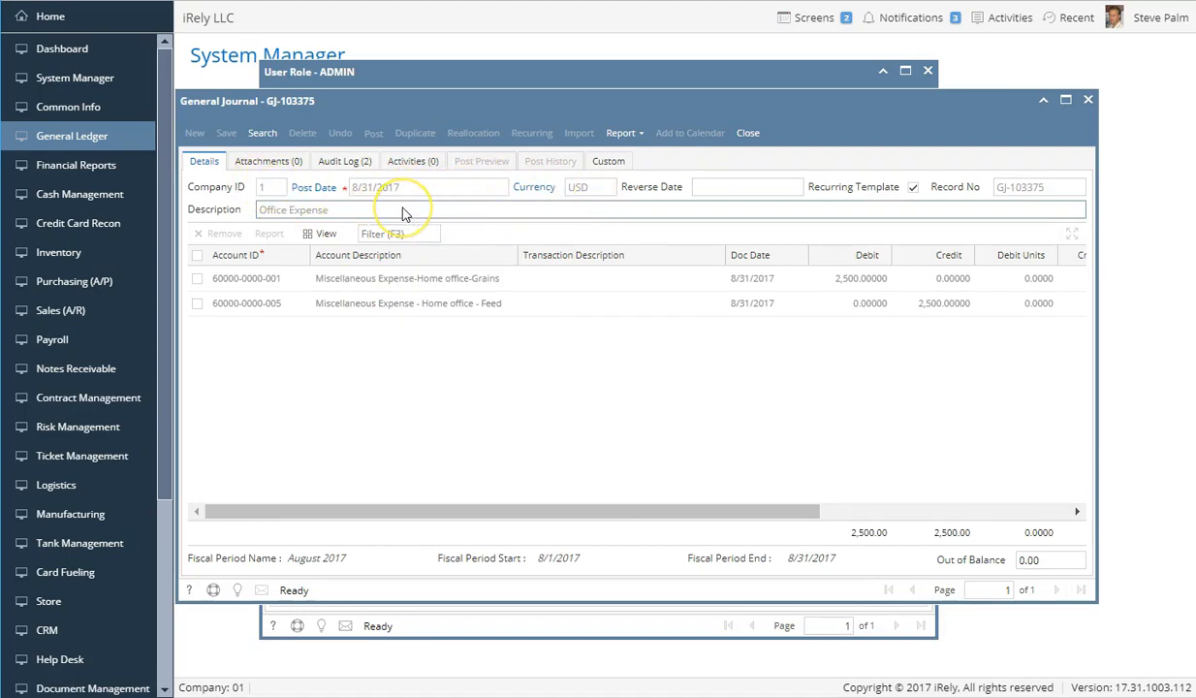
click(378, 190)
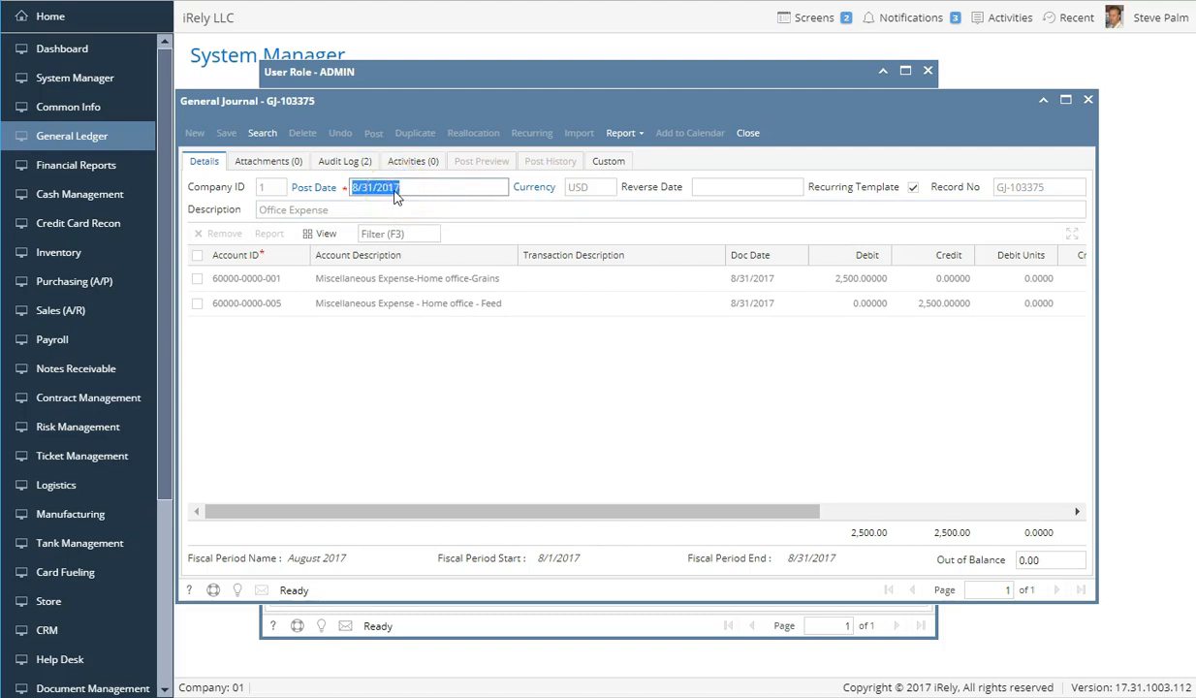
click(747, 136)
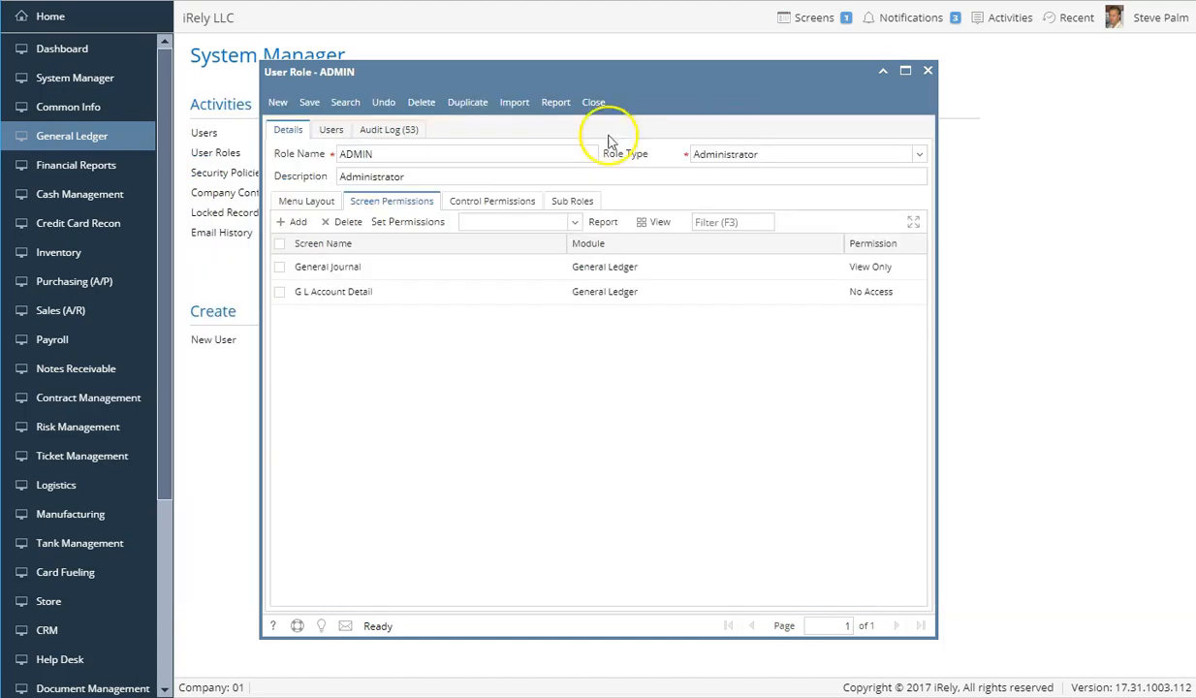
Step: Try to open GL Account Detail from General Ledger to test the No Access permission
click(137, 138)
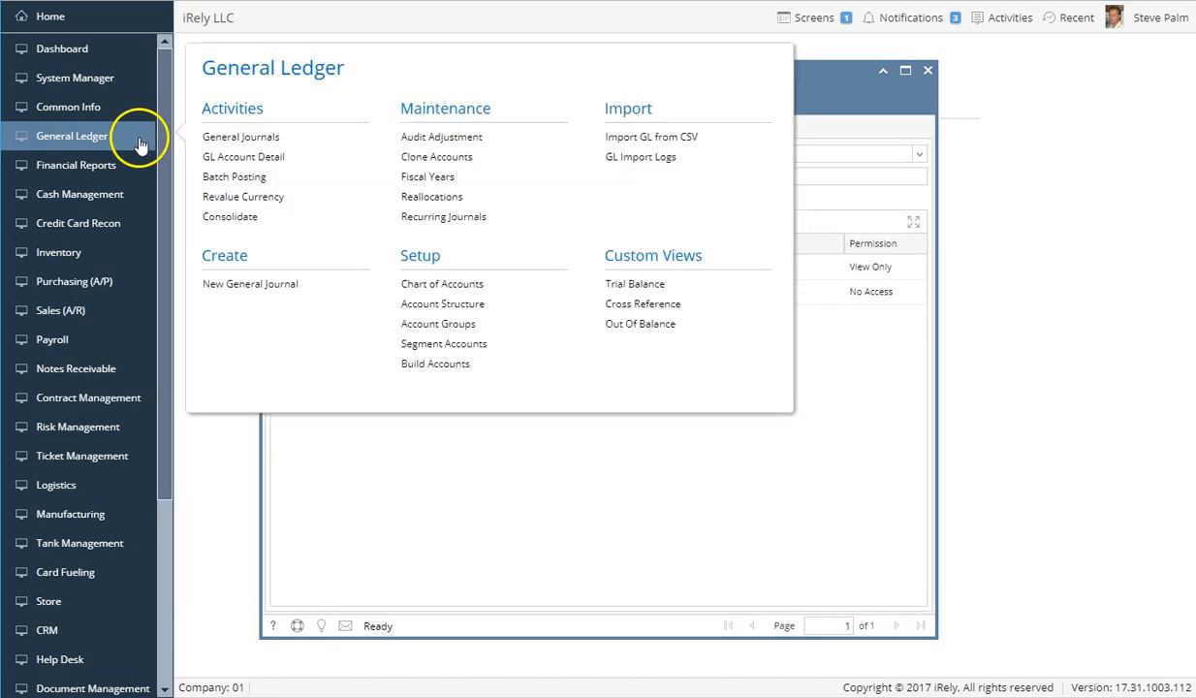
click(254, 160)
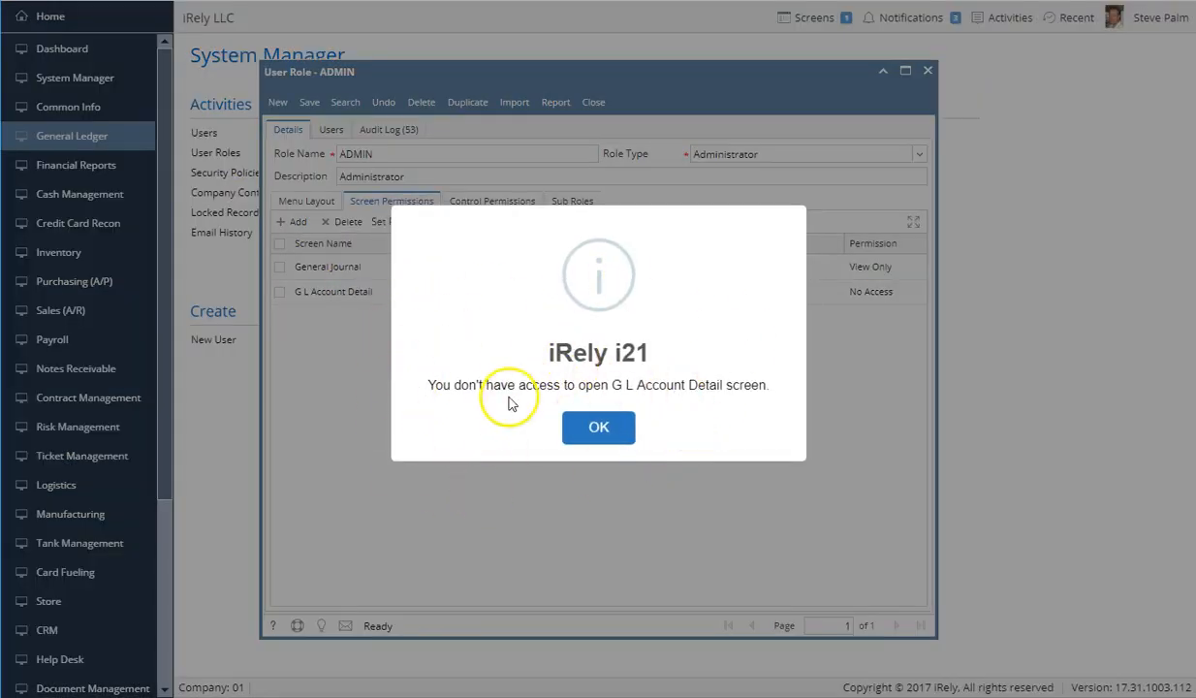
click(599, 429)
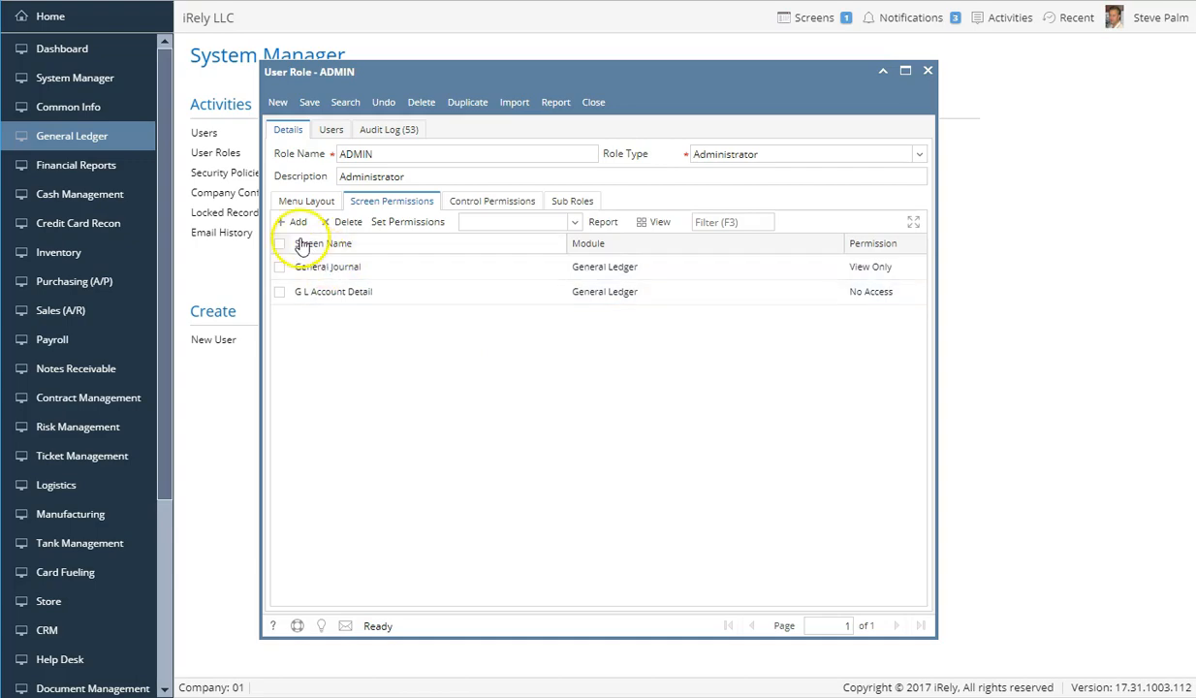
Step: Delete both screen permissions from the ADMIN role and save the role
click(279, 244)
click(345, 222)
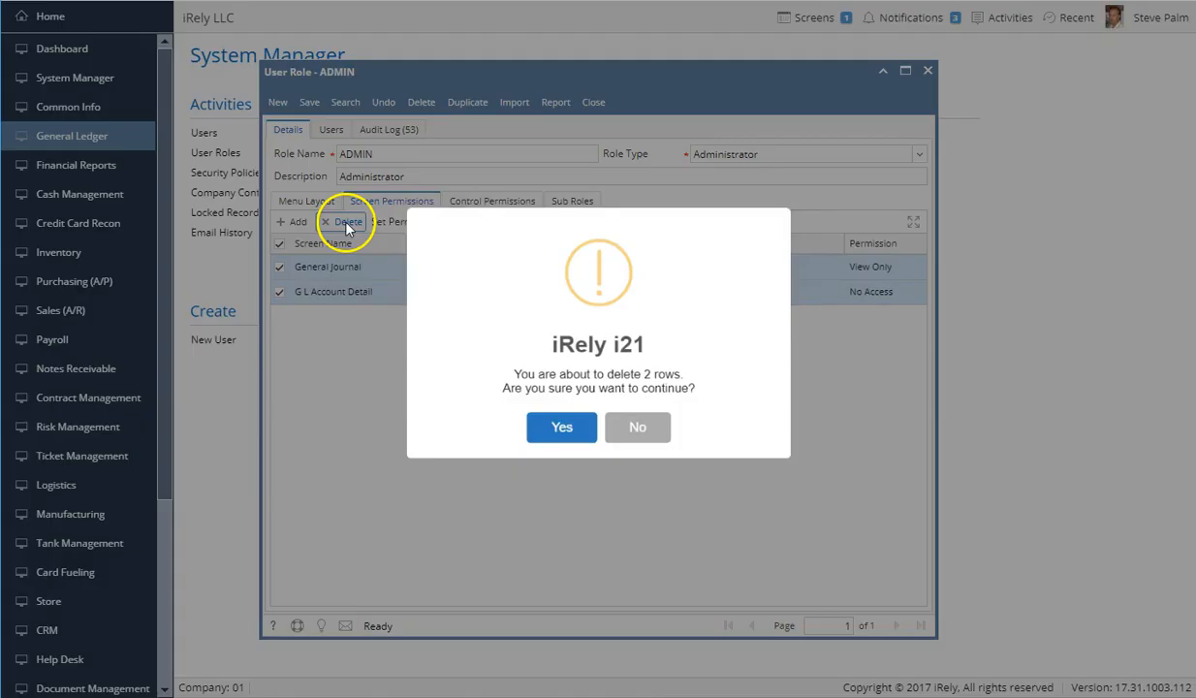
click(559, 438)
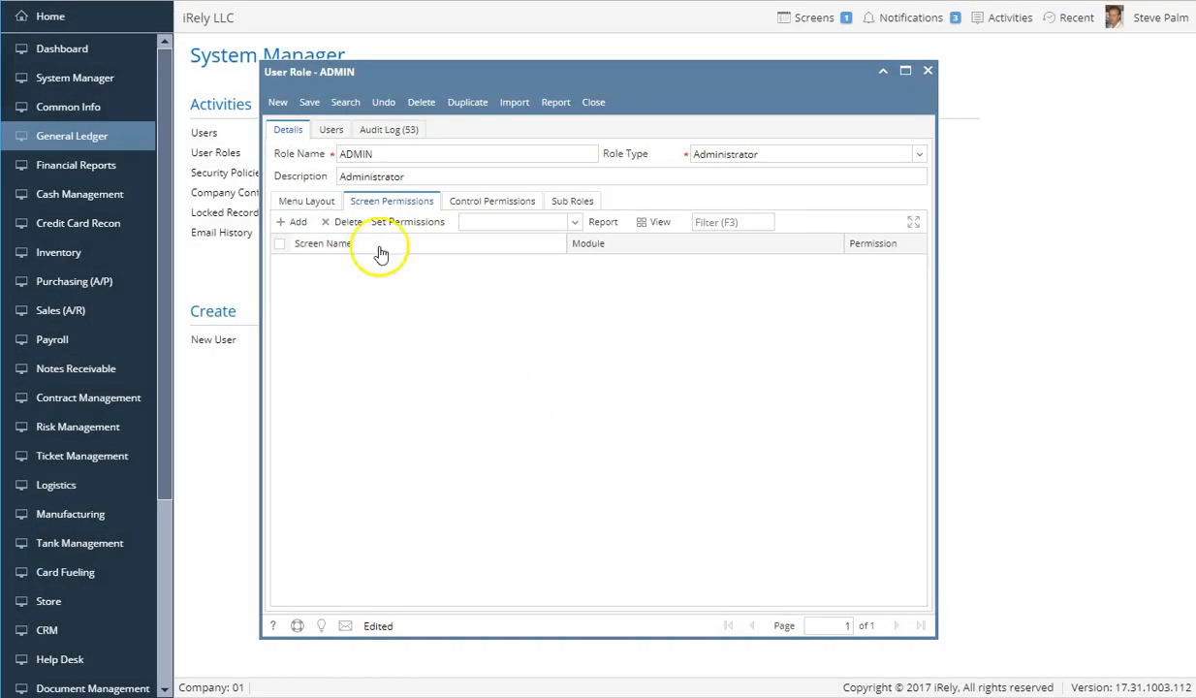
click(309, 102)
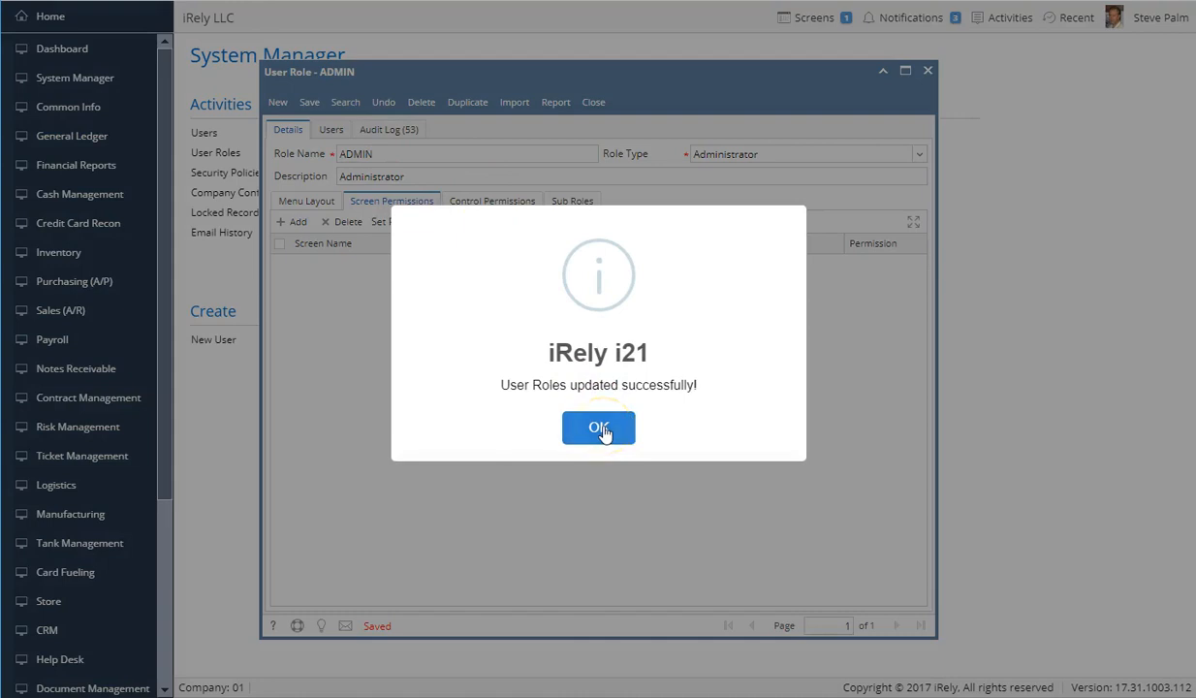
click(598, 428)
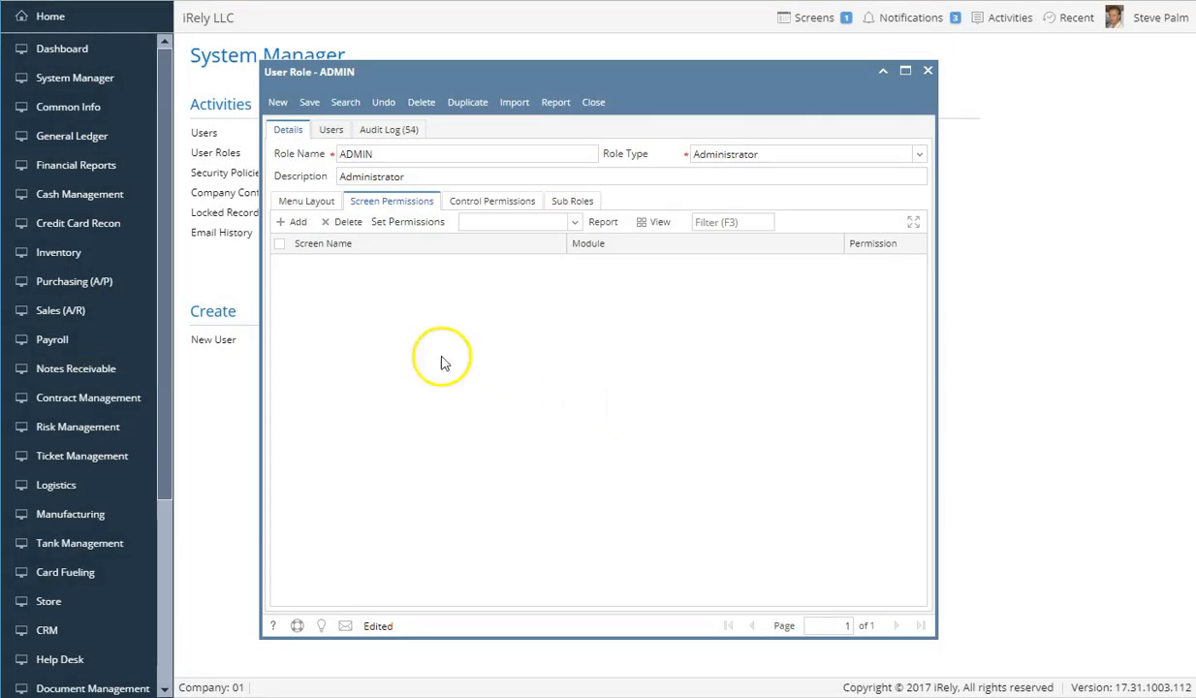
Step: Reopen general journal GJ-103375, test editing by appending "hgjfhgf" to its description, and close it without saving
click(97, 140)
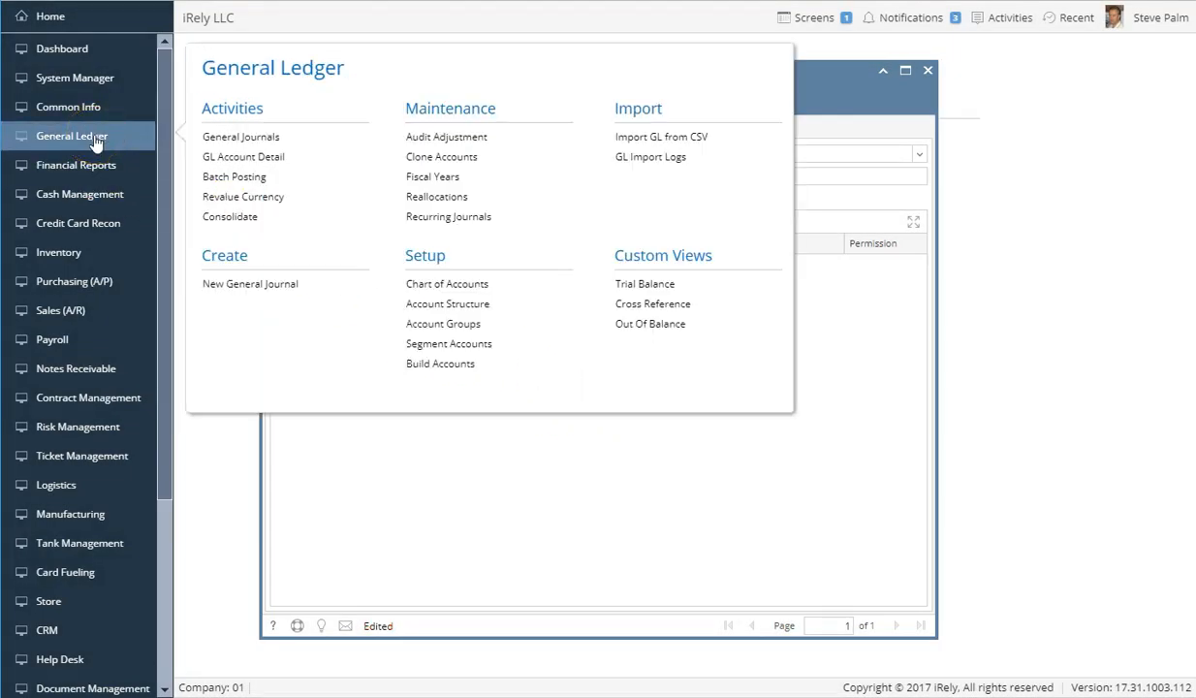
click(225, 140)
double_click(336, 189)
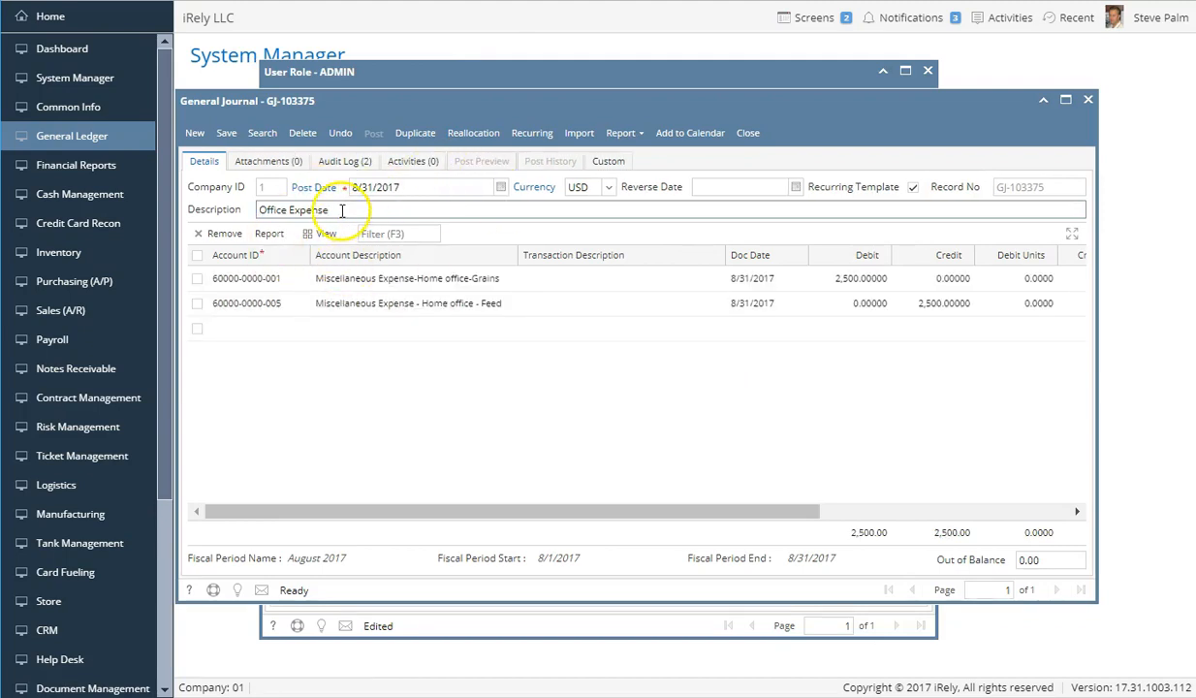
text(jfhgf)
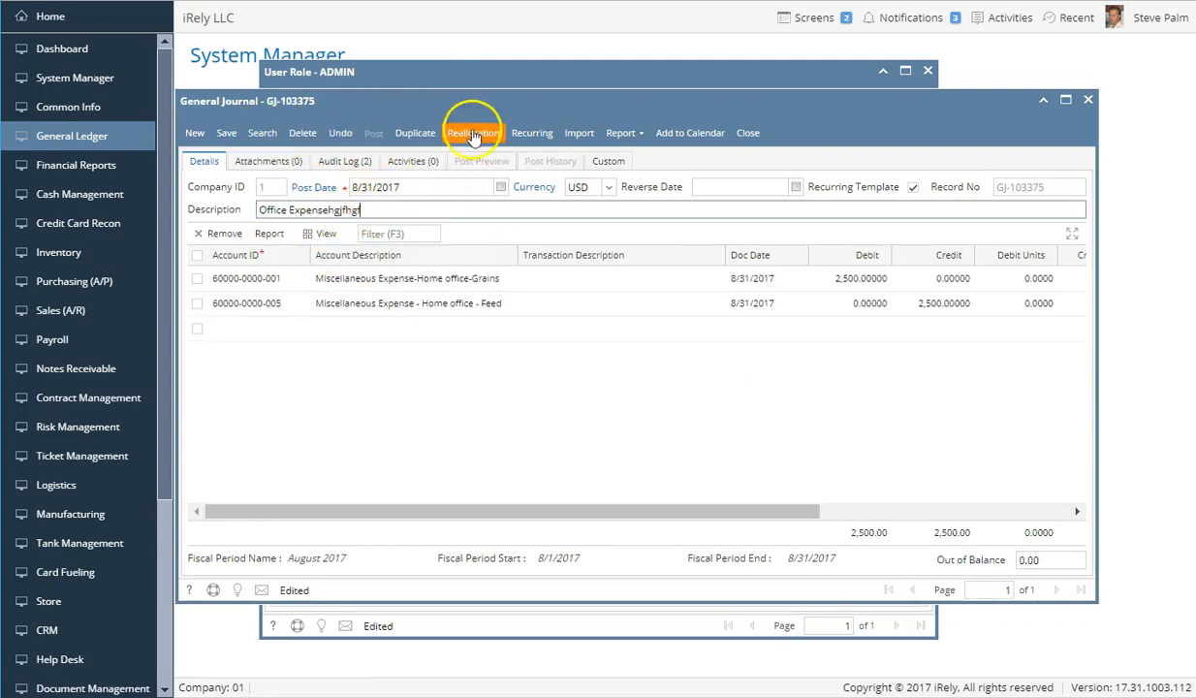
click(744, 133)
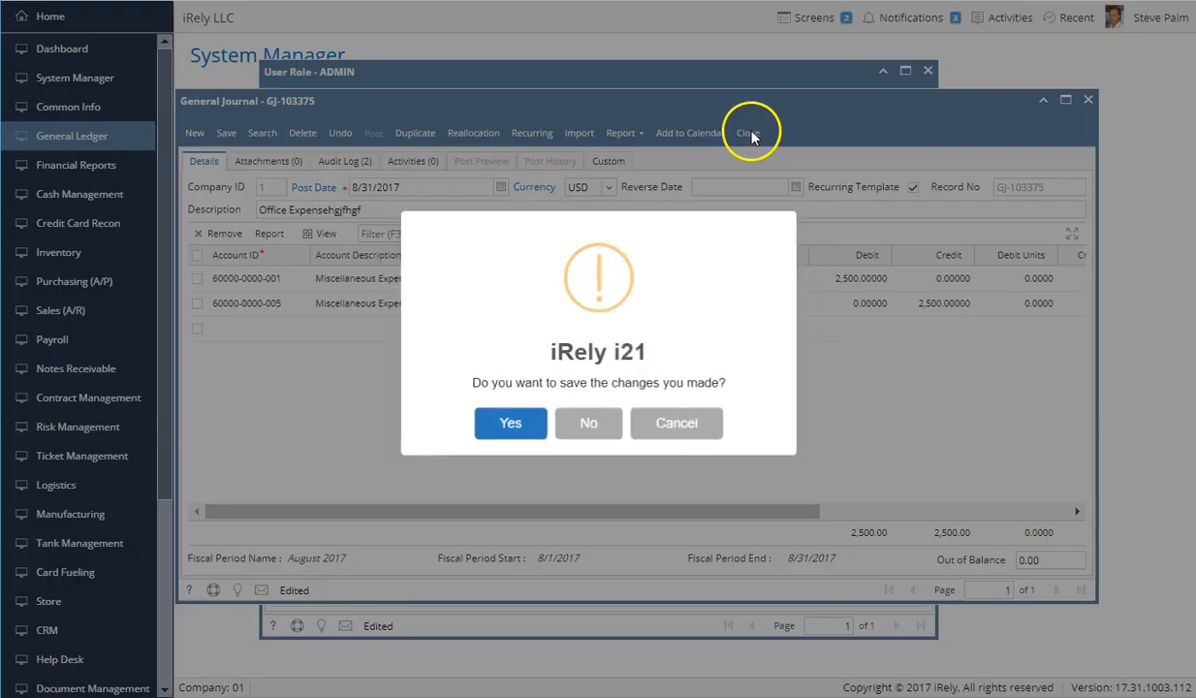
click(585, 430)
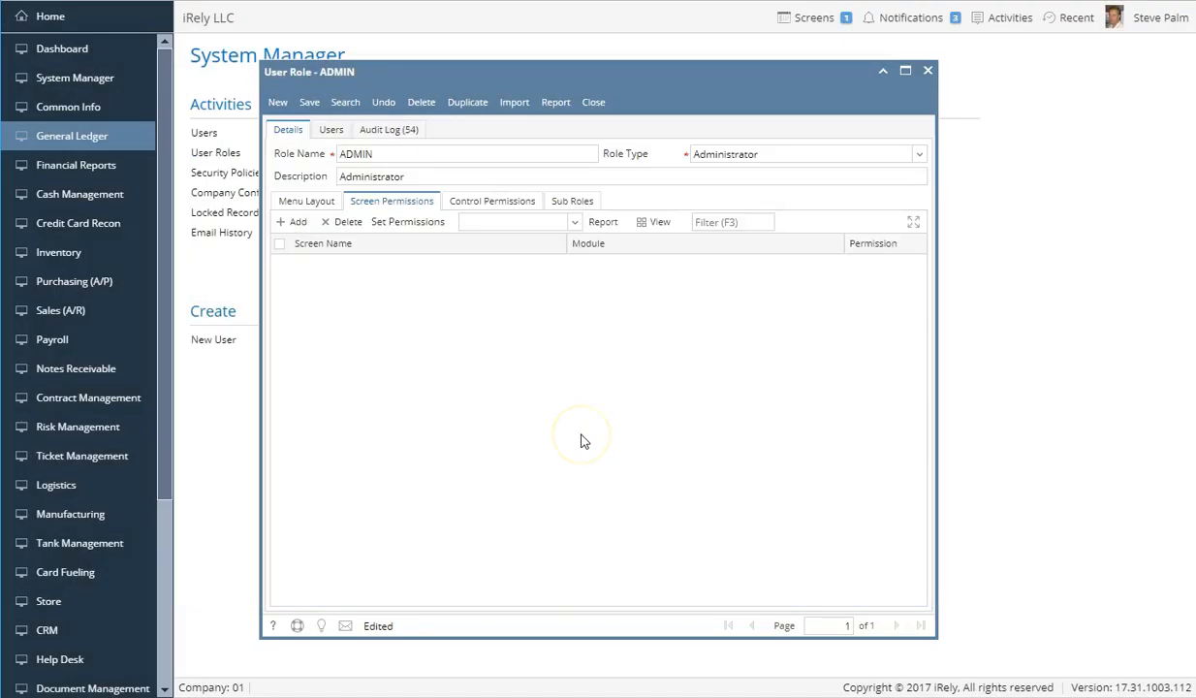
Step: Open GL Account Detail from General Ledger to check access to it, and close it
click(114, 137)
click(240, 157)
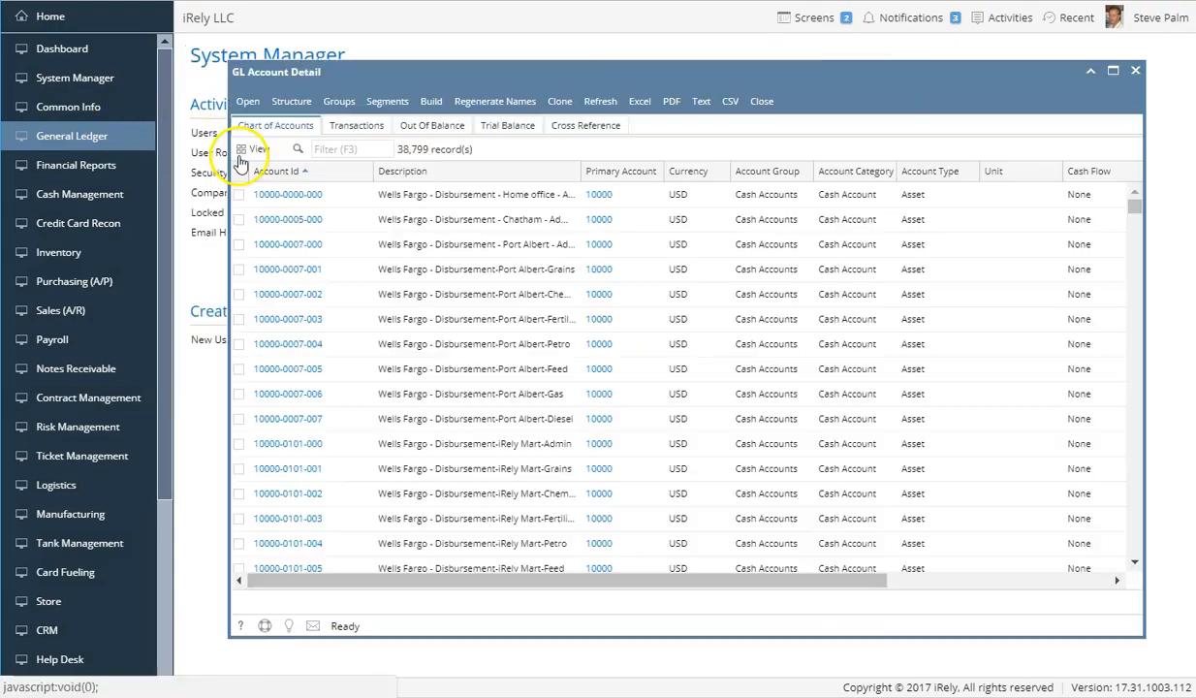
click(762, 105)
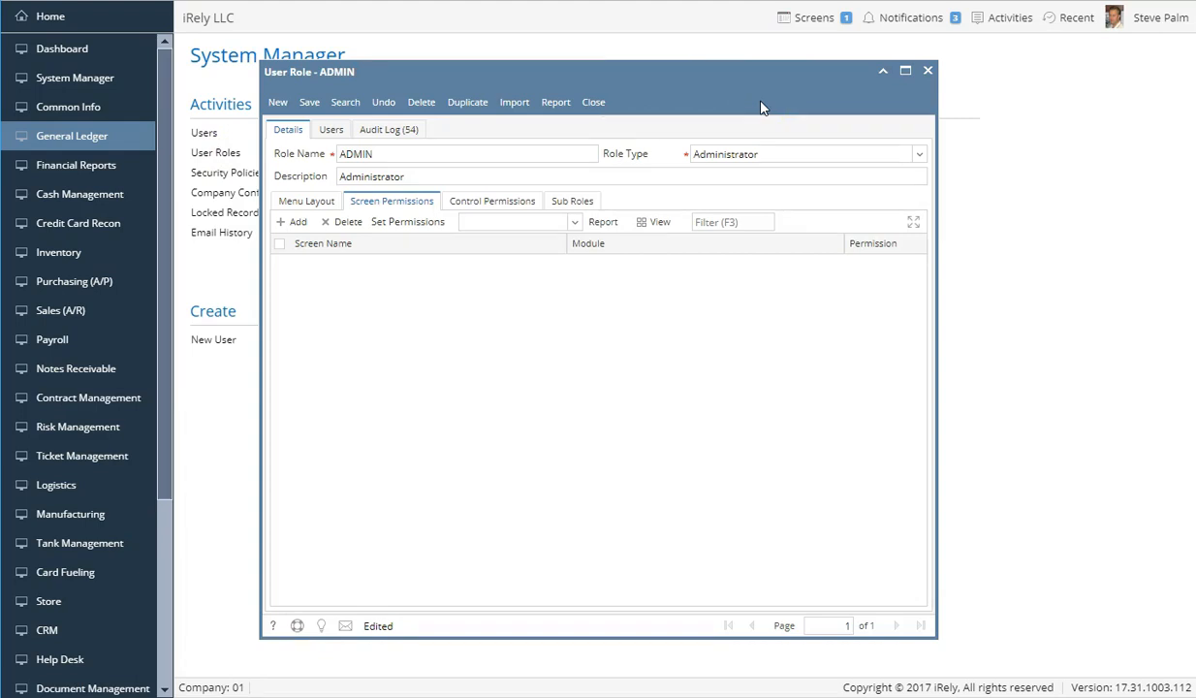
Step: Start adding control permissions to the ADMIN role and filter the available controls by screen name "journ"
click(494, 213)
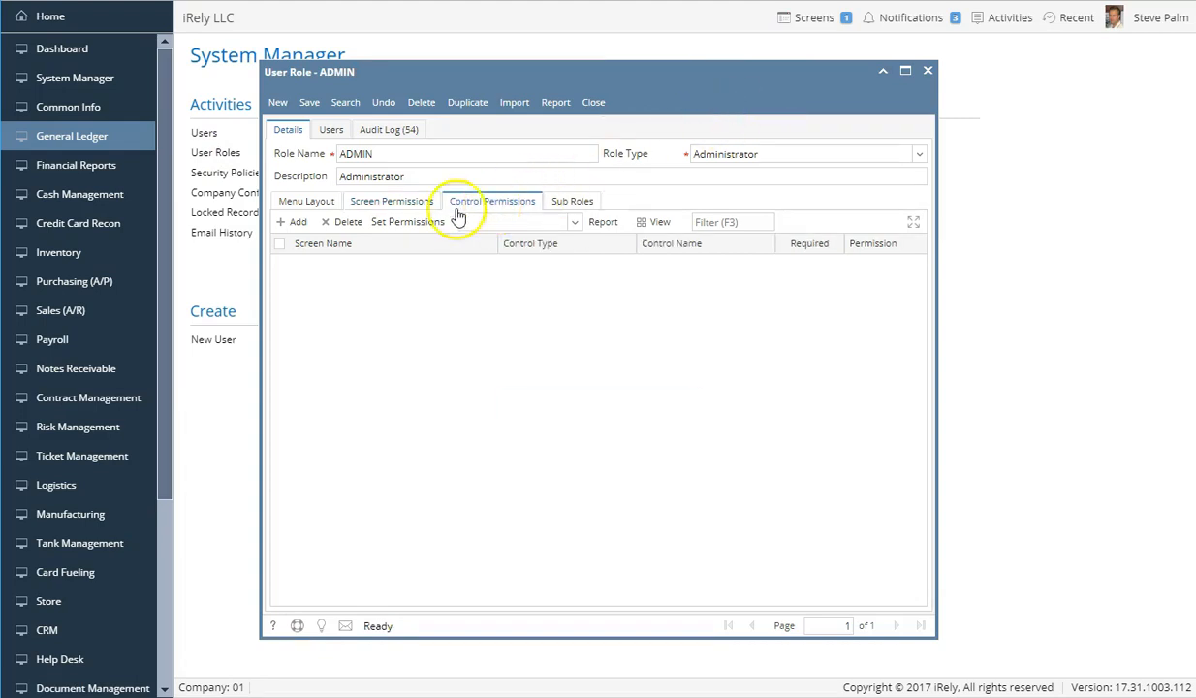
click(292, 222)
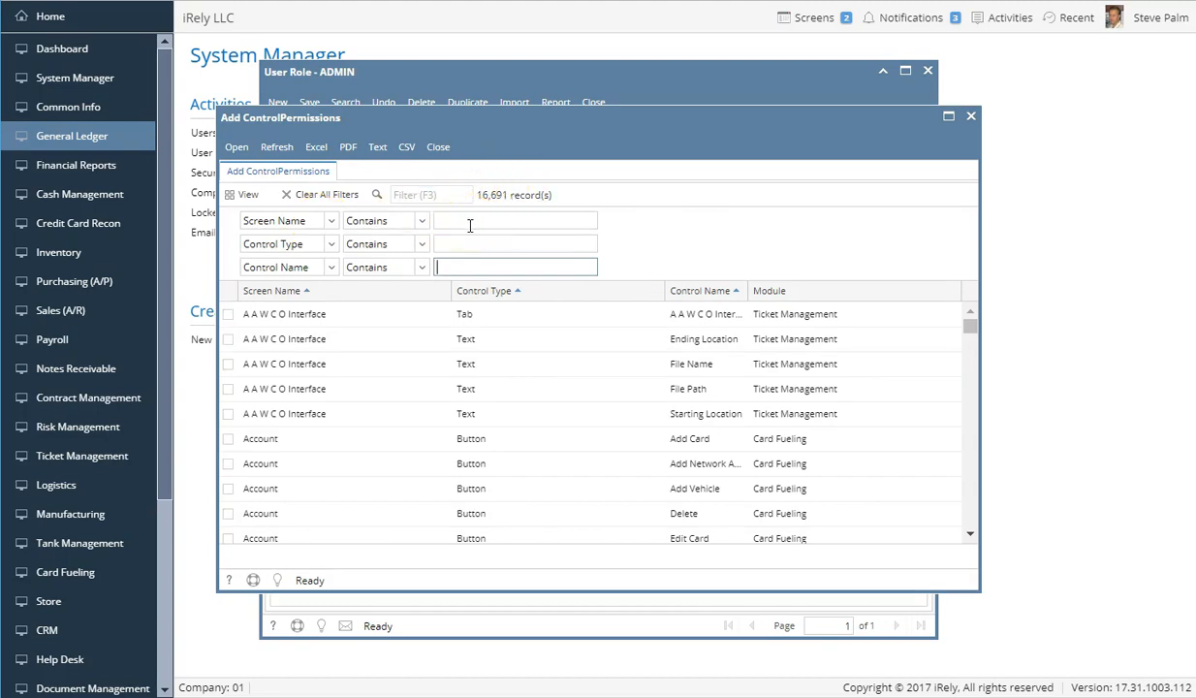
click(505, 314)
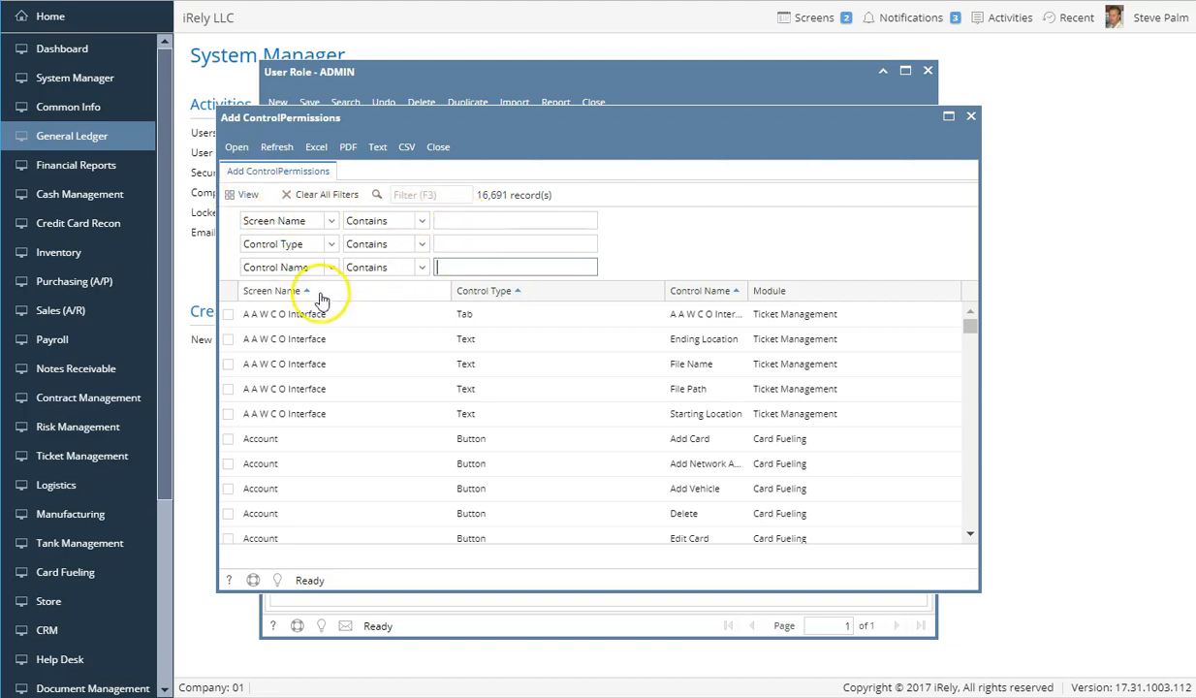
click(467, 222)
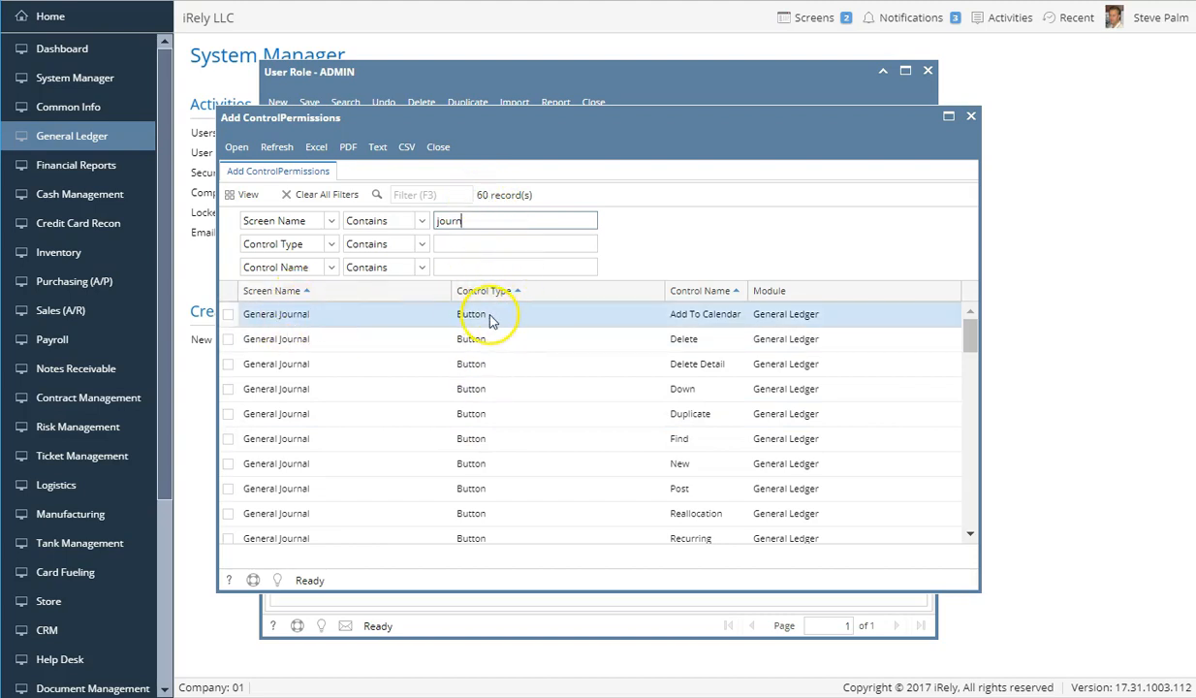
Step: Add the General Journal controls Delete, Duplicate, Post, Currency, Reverse Date and Description to the role's control permissions
click(655, 344)
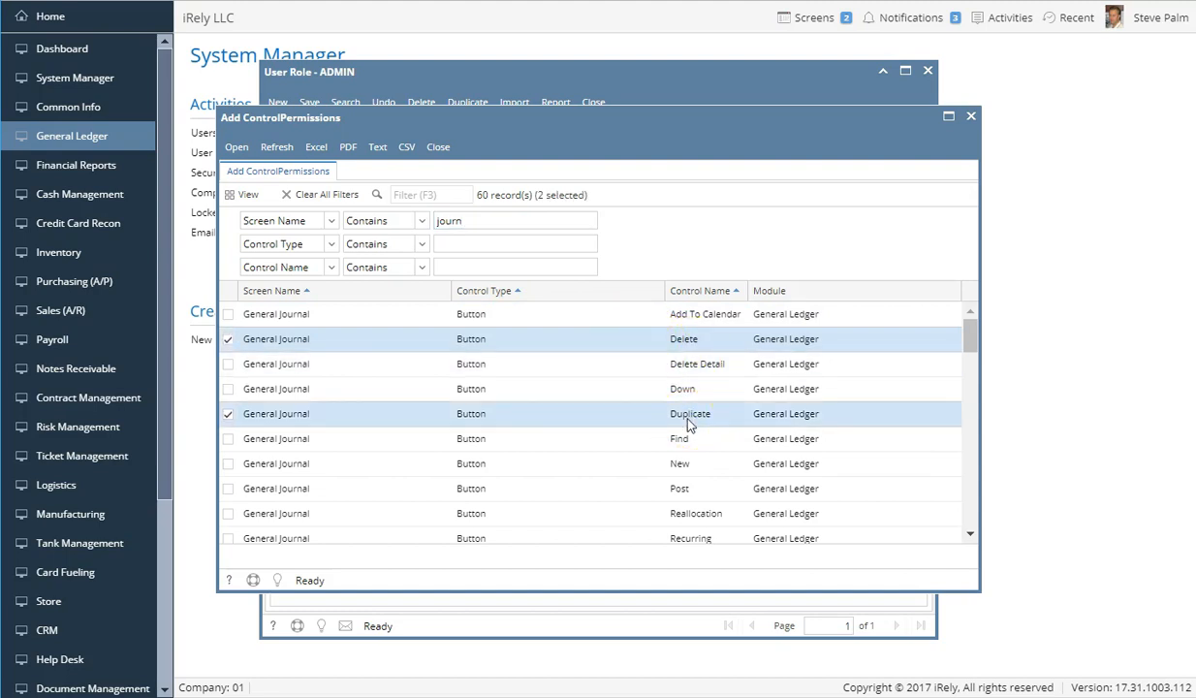
scroll(687, 492, down, 5)
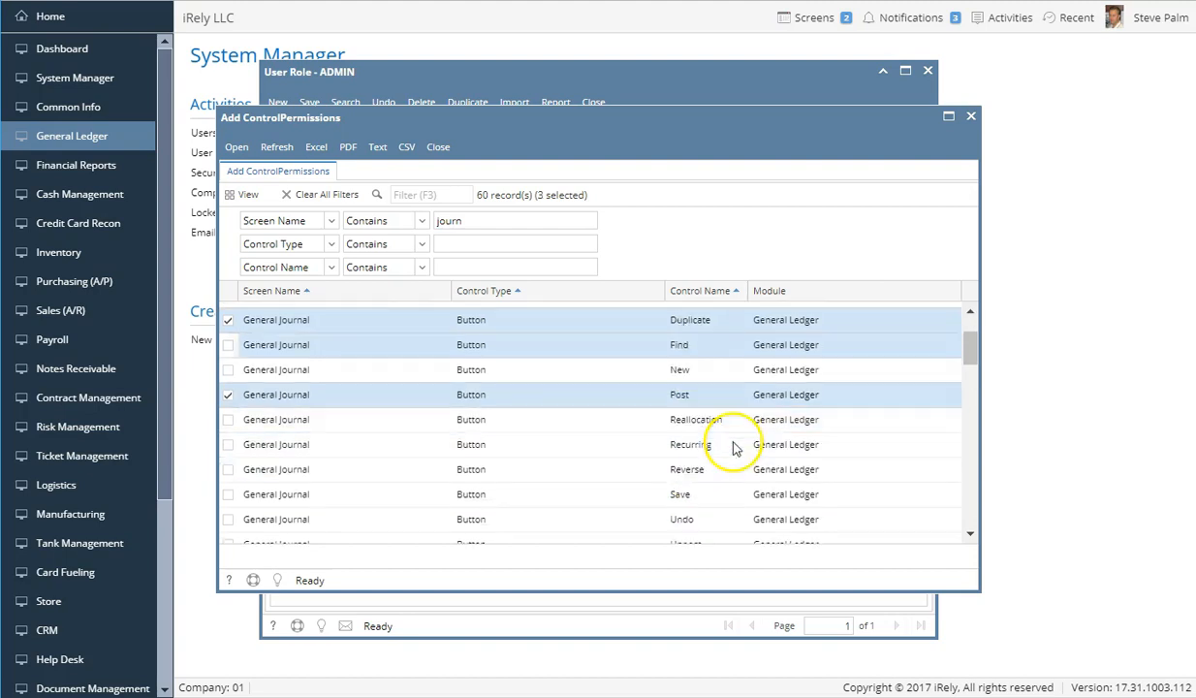
scroll(625, 377, down, 3)
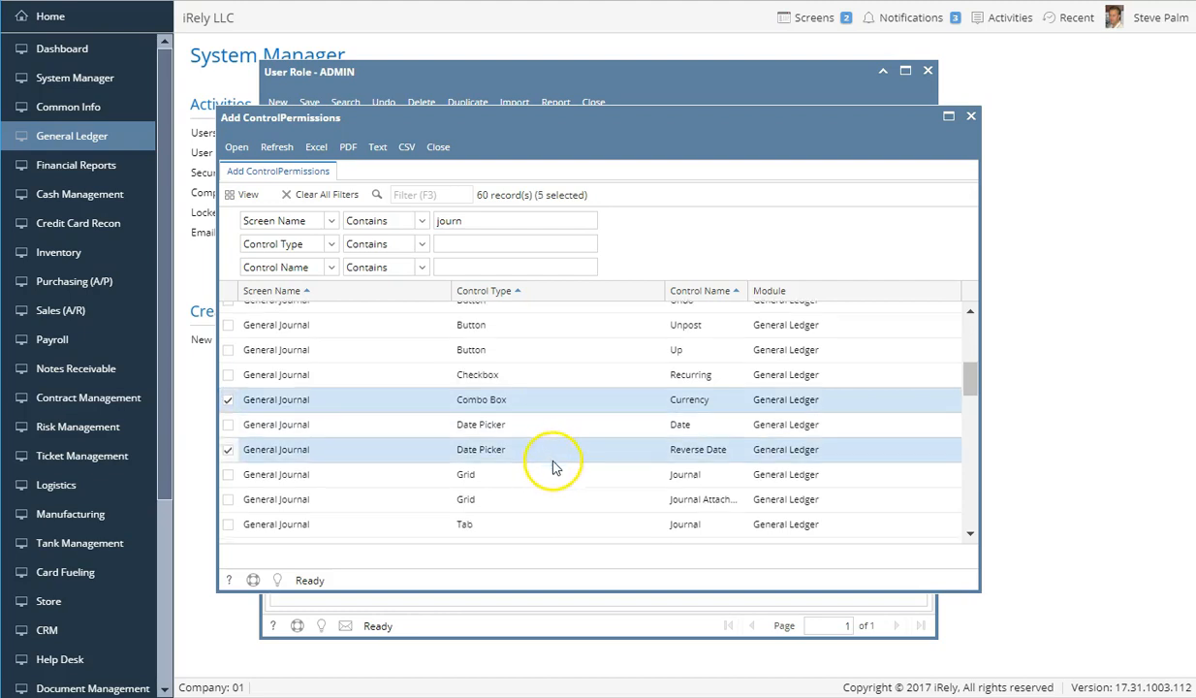
scroll(551, 461, down, 2)
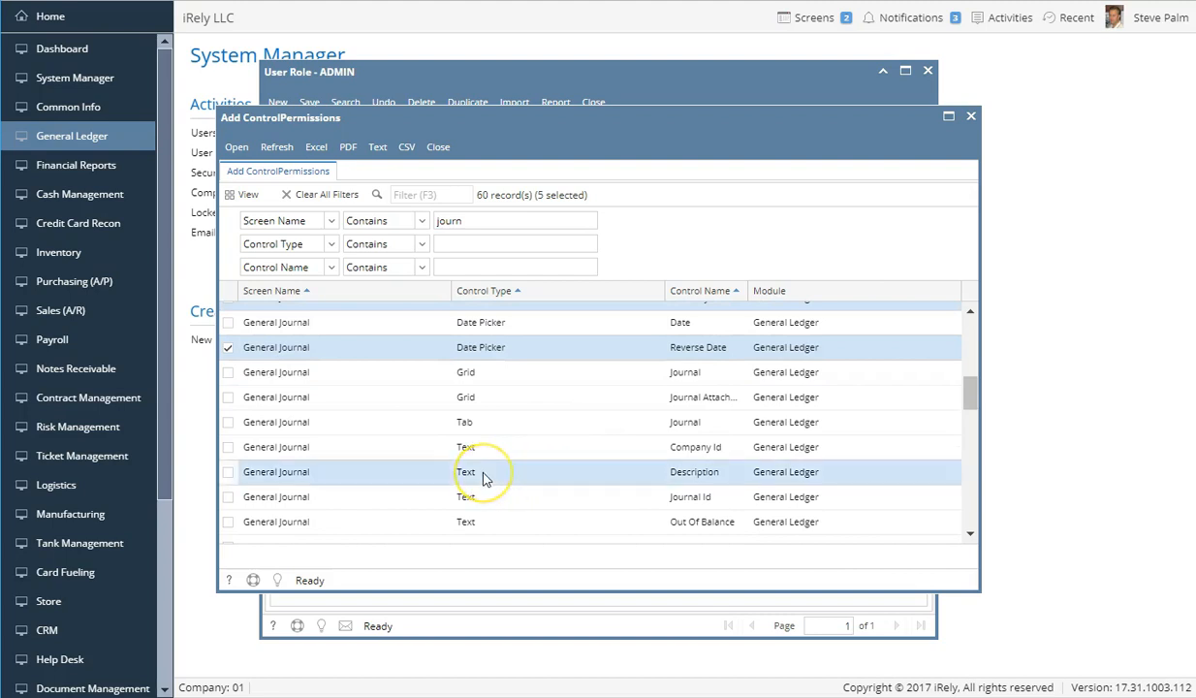
click(228, 472)
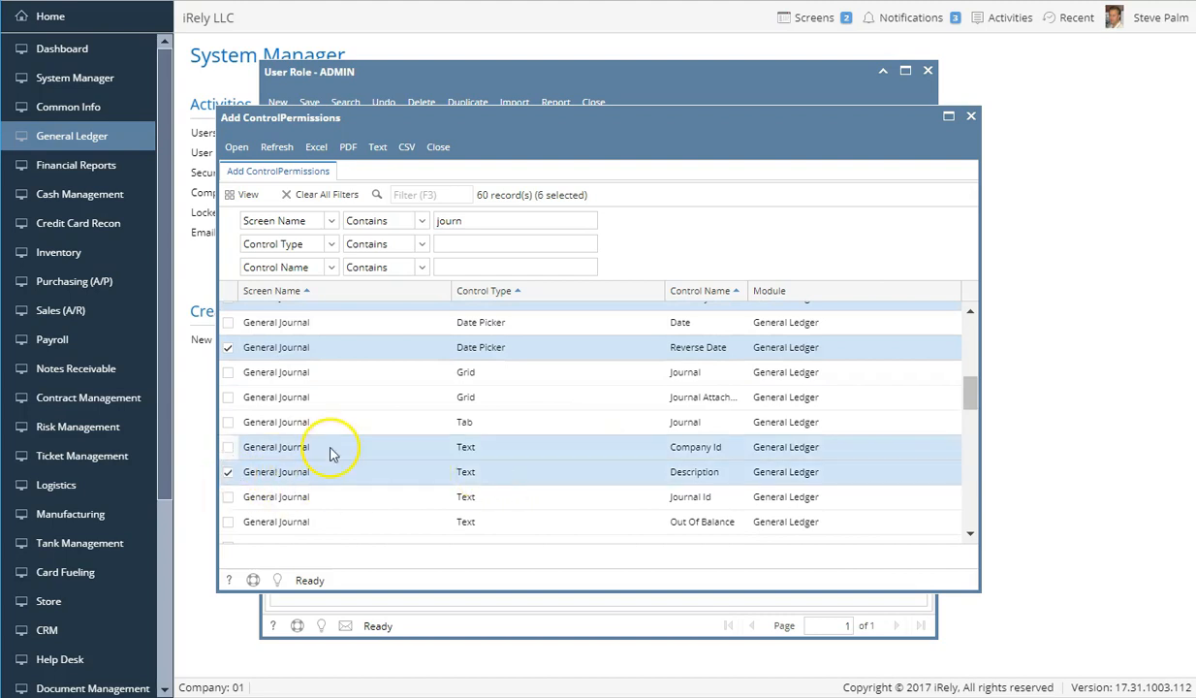
click(236, 147)
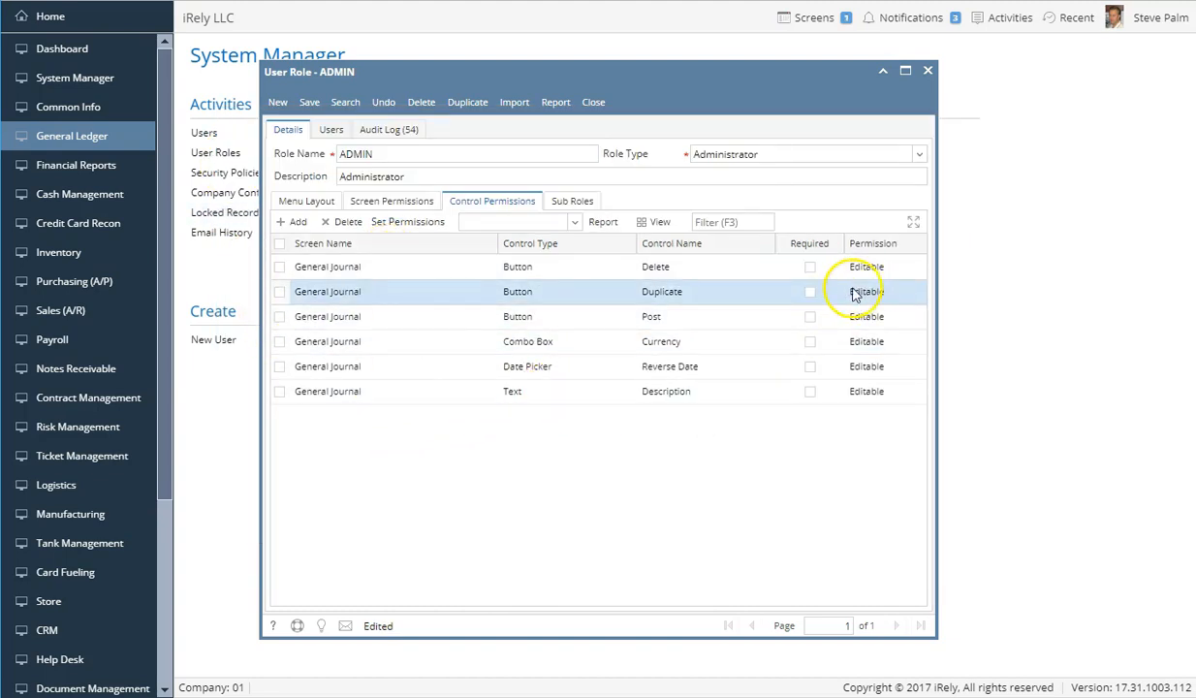
Step: Review the permission options available for the General Journal Delete button control
click(899, 271)
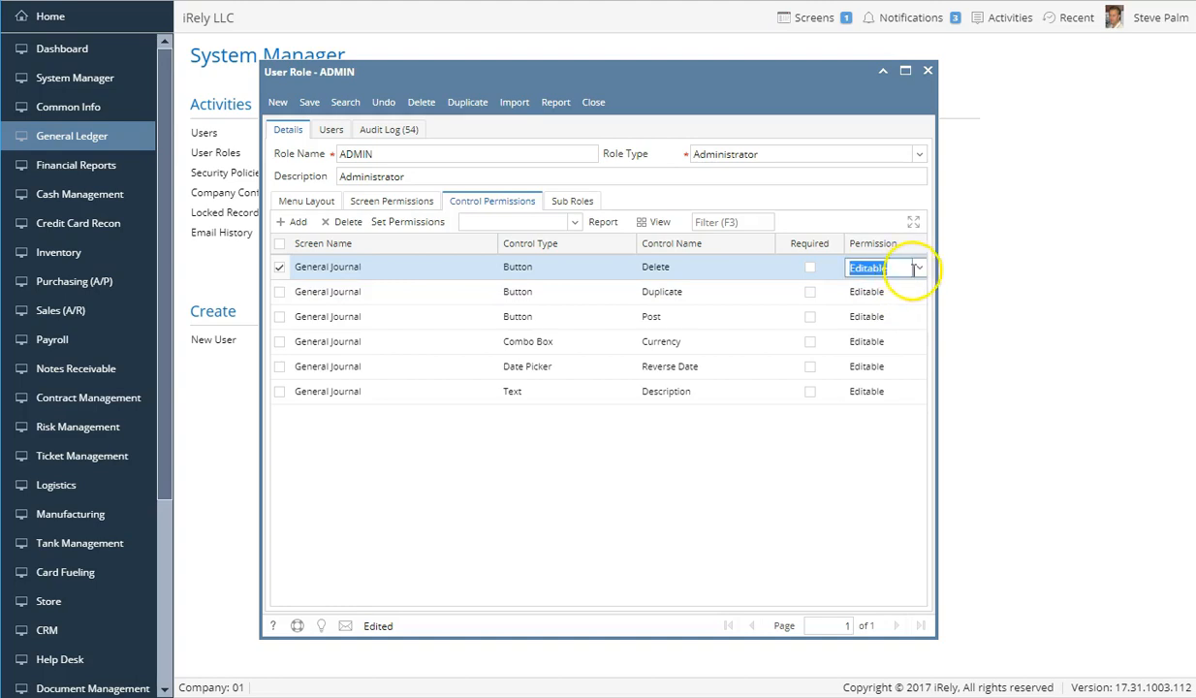
click(919, 271)
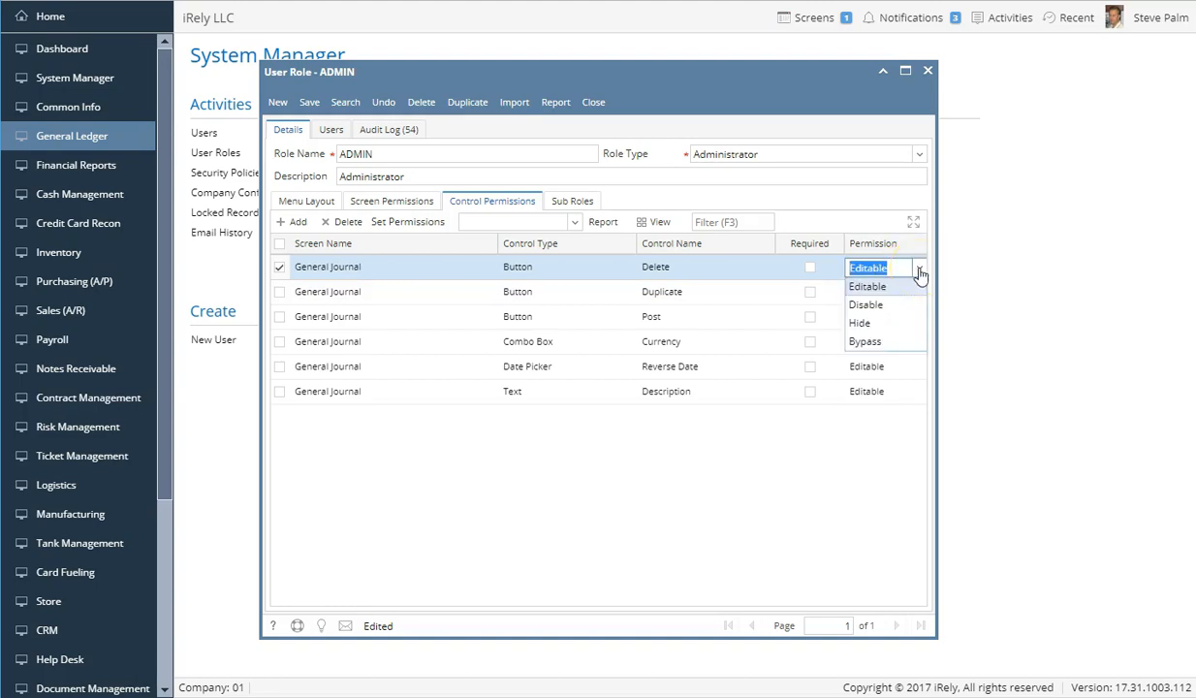
click(886, 288)
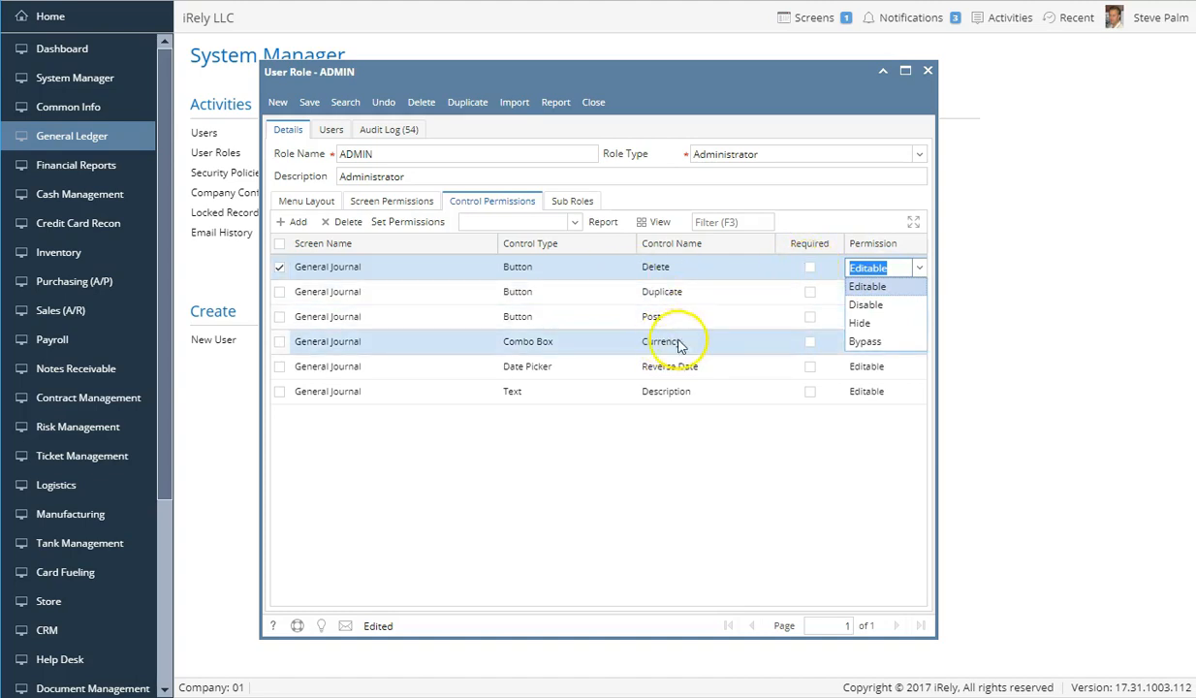
Step: Try out the Required setting on the General Journal Description control and clear it again
click(810, 393)
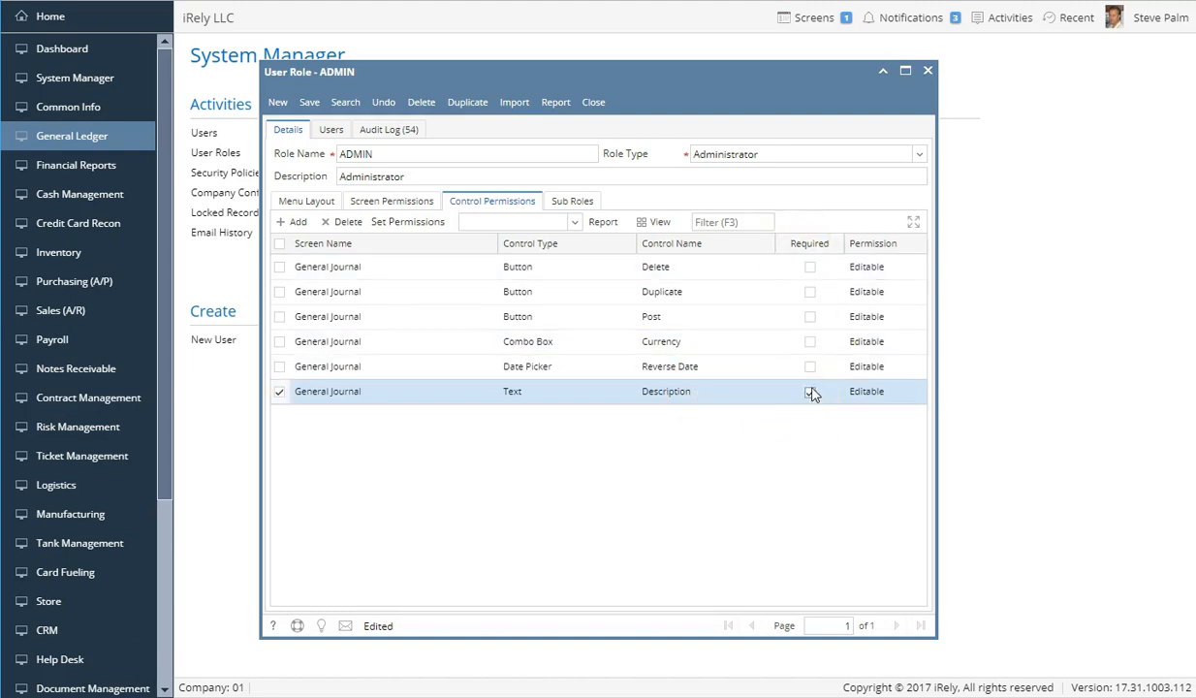
click(811, 393)
click(808, 394)
Step: Examine the Disable, Hide and Bypass permission choices for the Delete button control
click(836, 271)
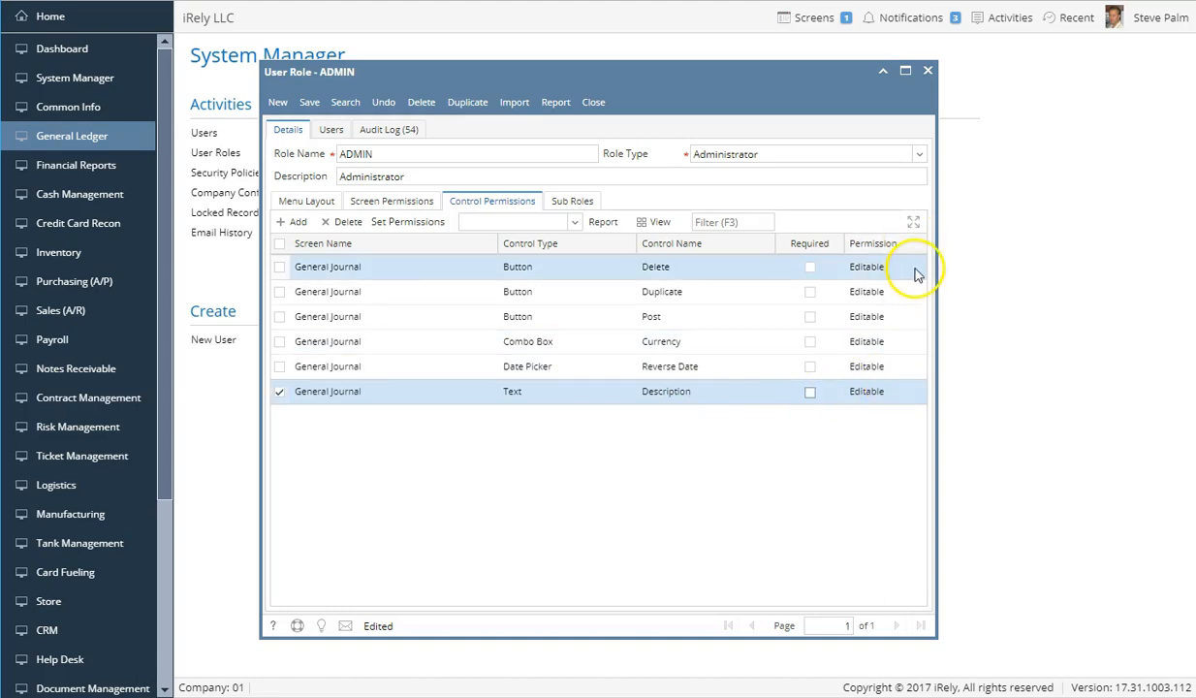
click(916, 268)
click(921, 272)
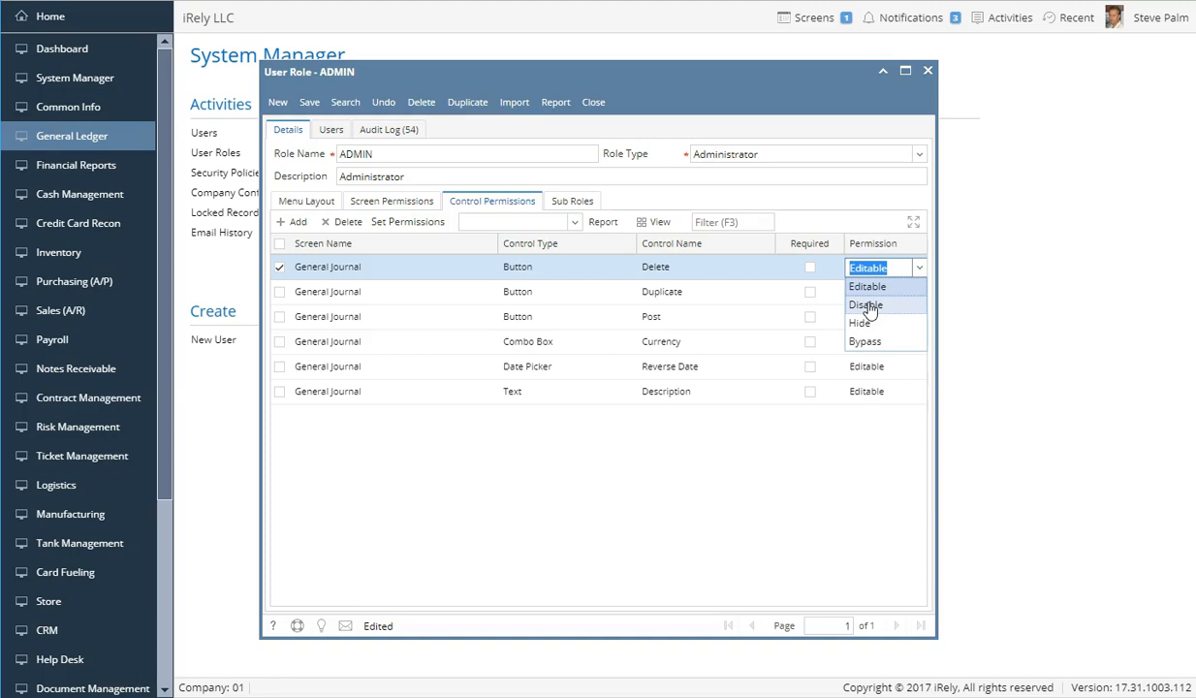
click(883, 331)
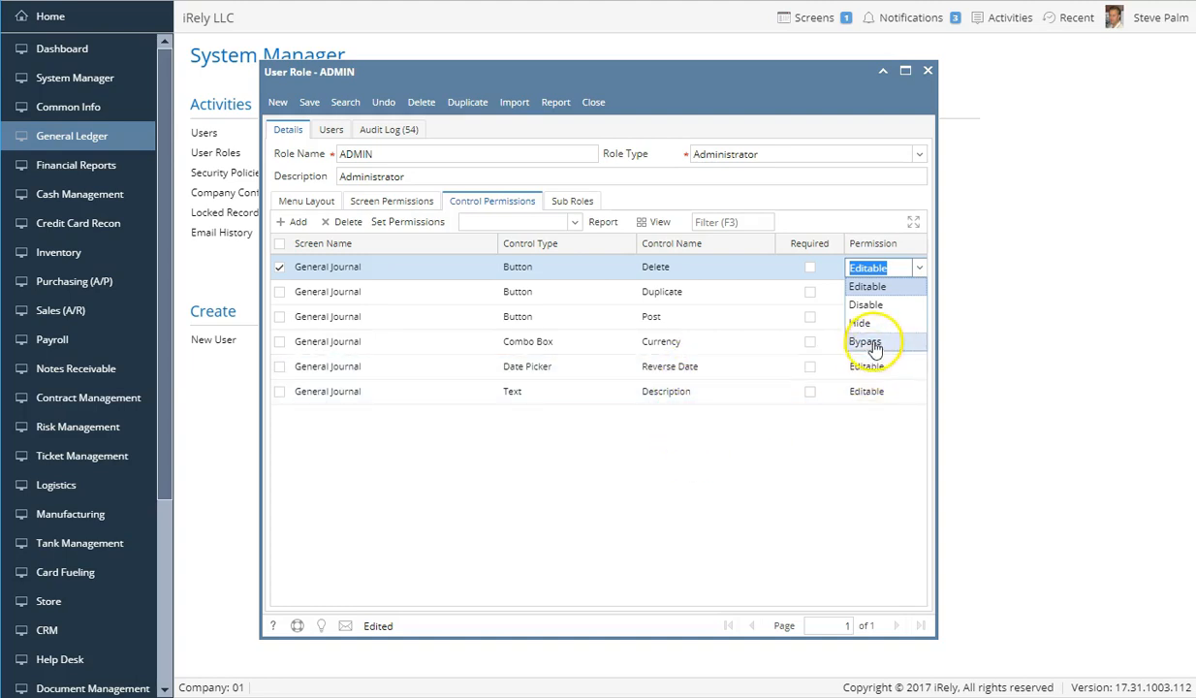
Step: Set the Reverse Date control's permission to Bypass and the Currency control's permission to Hide
click(704, 374)
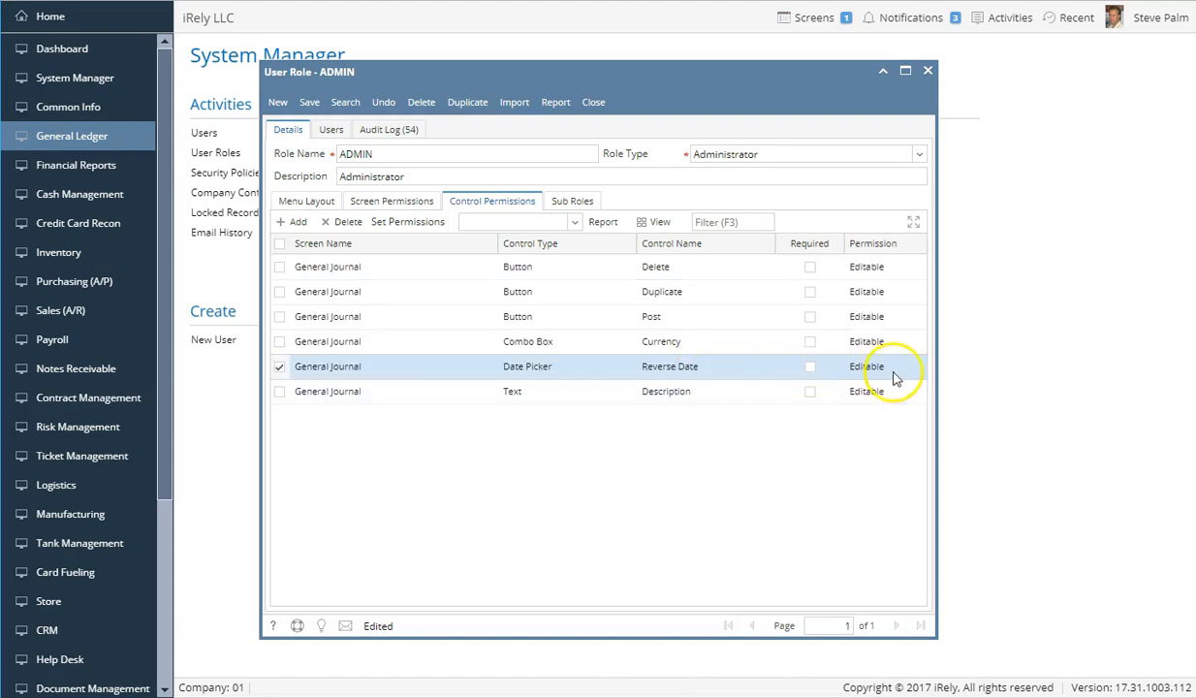
click(866, 367)
click(921, 369)
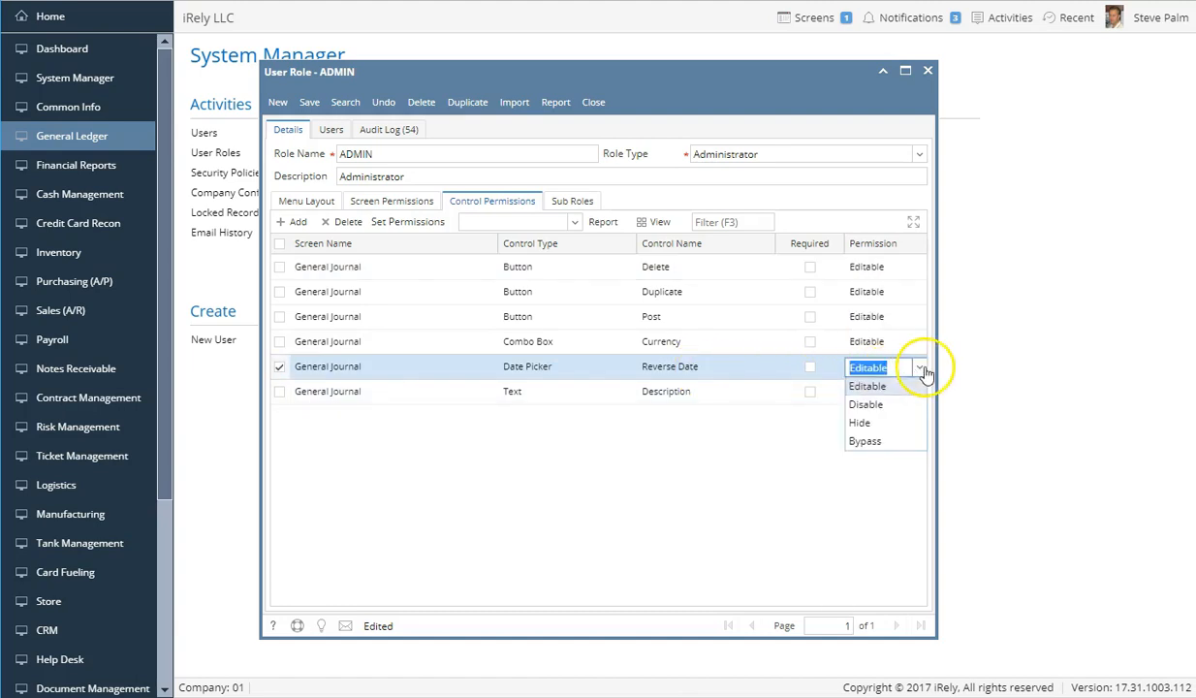
click(862, 445)
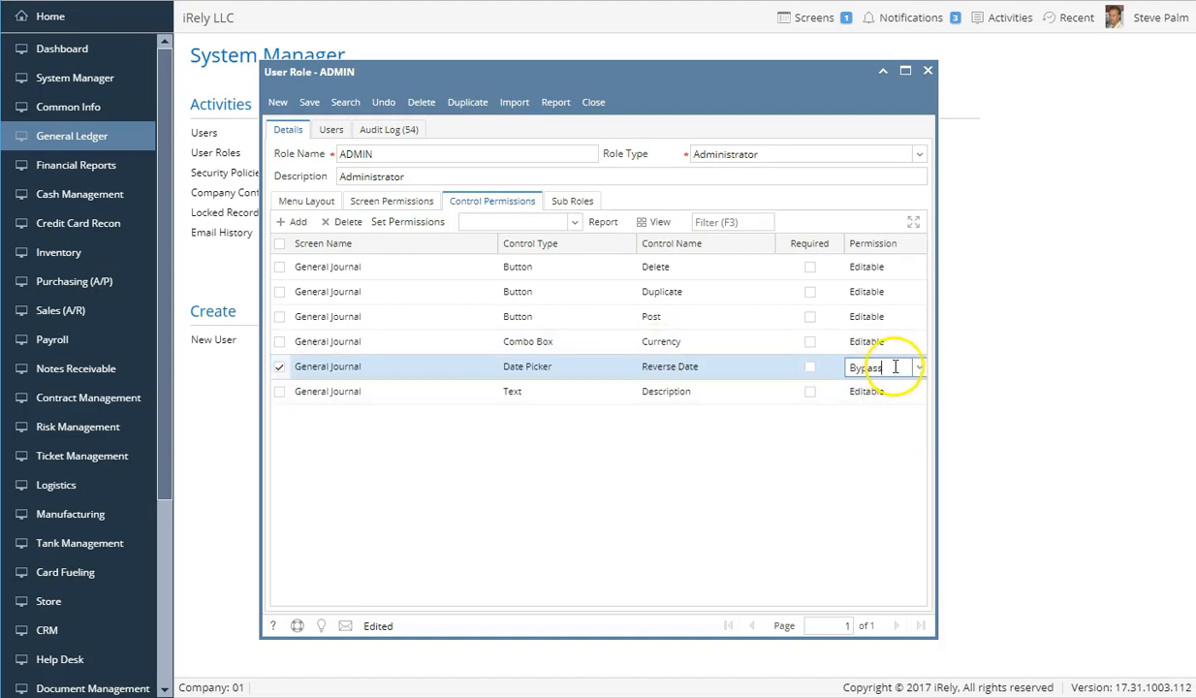
click(919, 342)
click(921, 347)
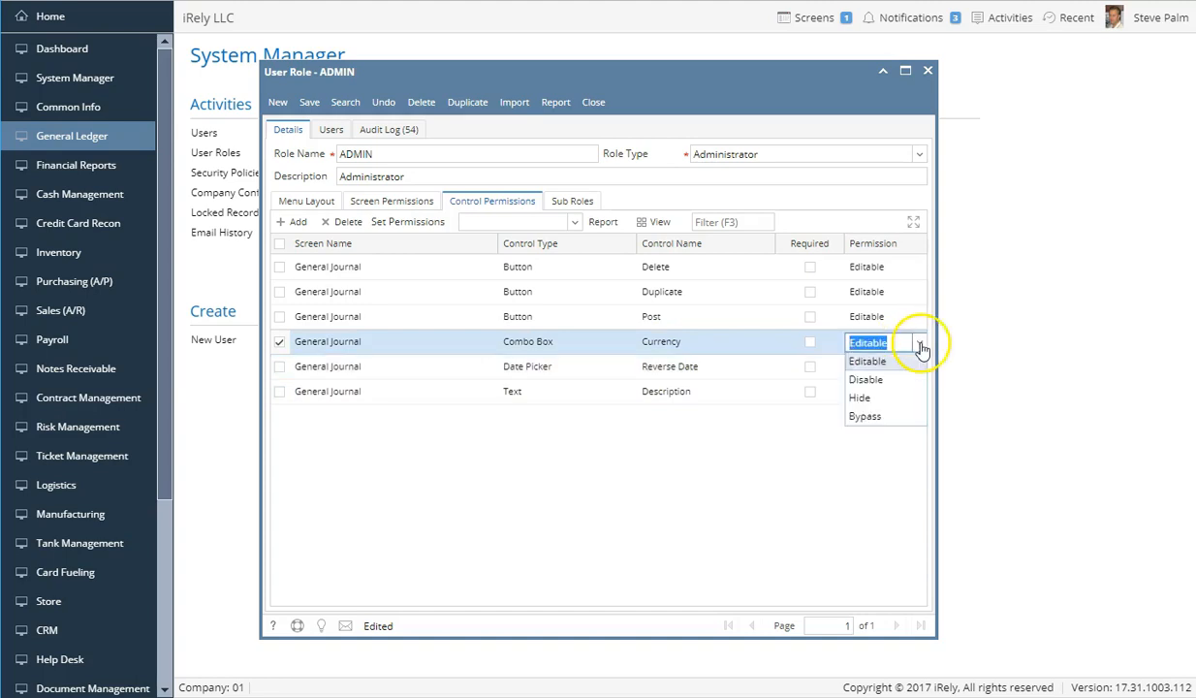
click(863, 399)
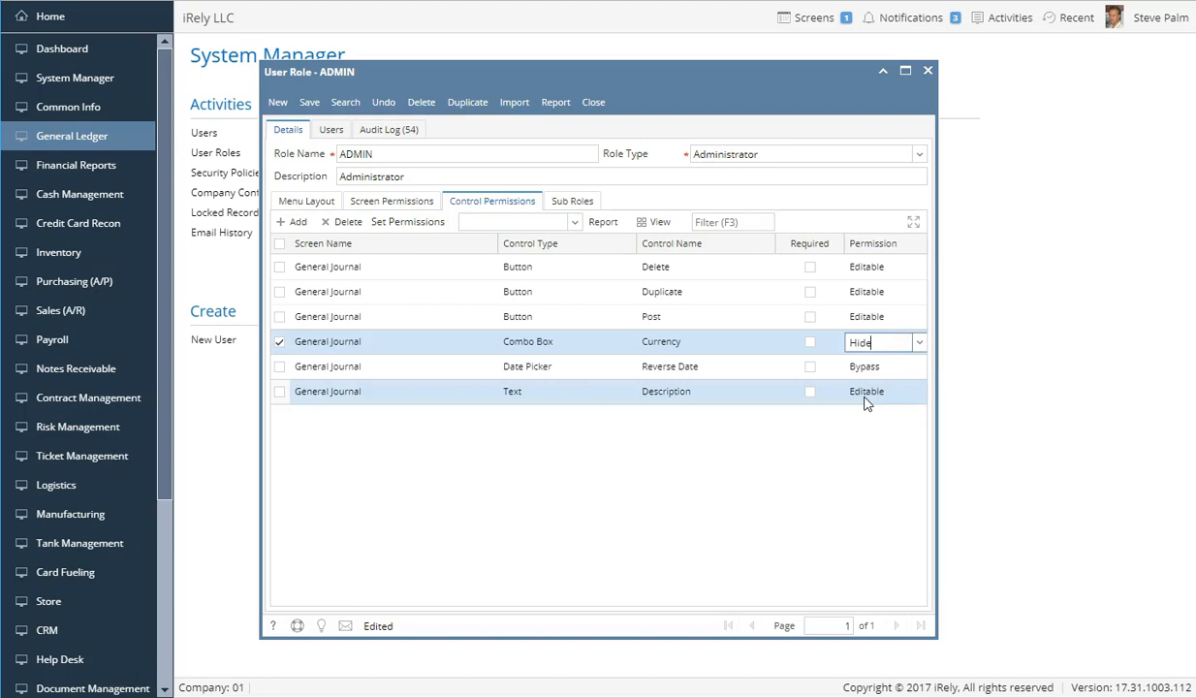
Step: Set the Description control's permission to Disable and the Post button's permission to Hide
click(865, 394)
click(921, 394)
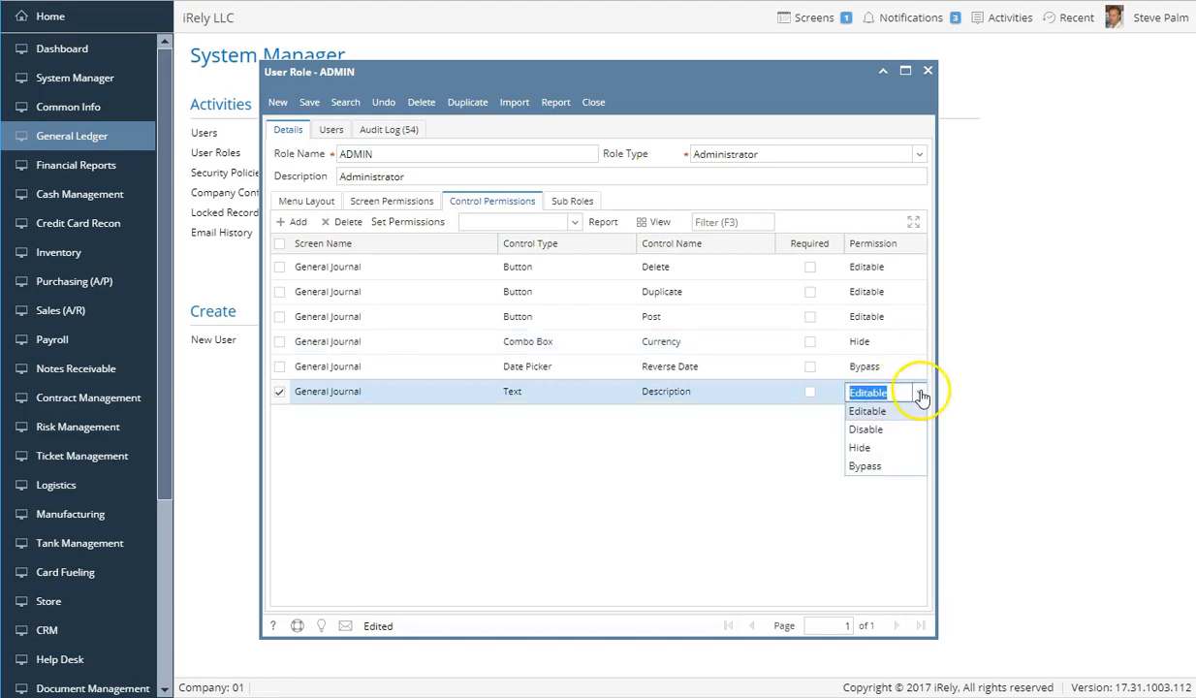
click(863, 431)
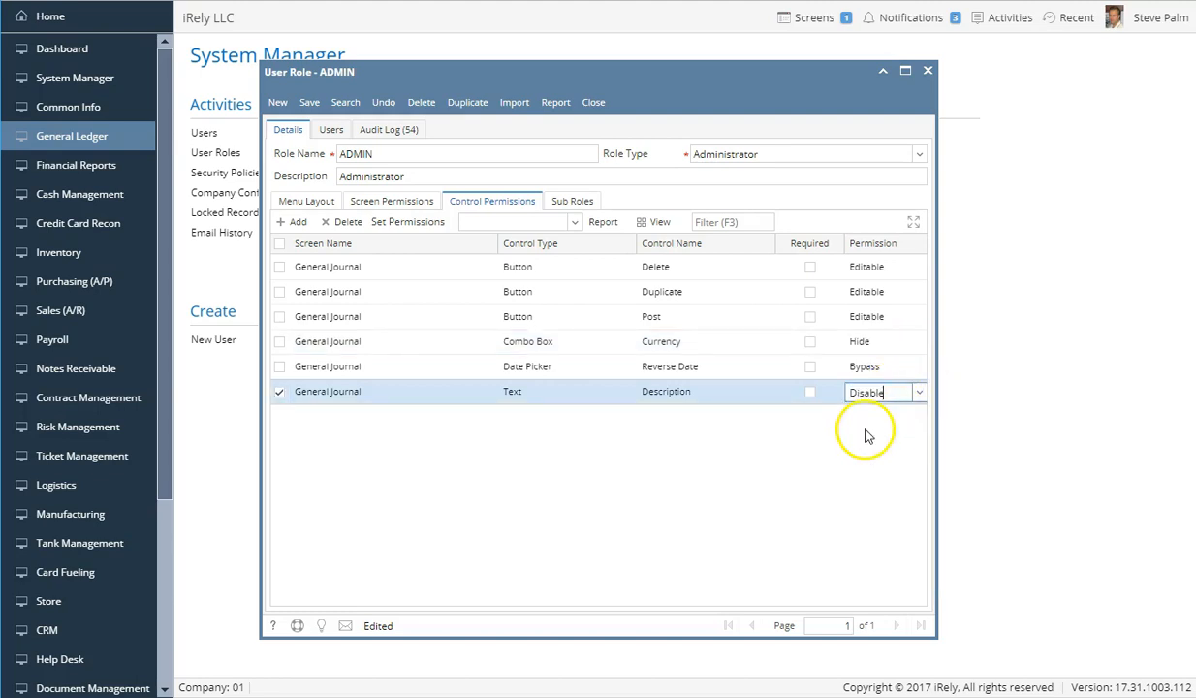
click(867, 317)
click(916, 320)
click(859, 377)
Step: Set the Duplicate and Delete buttons' permissions to Disable and save the ADMIN role
click(877, 299)
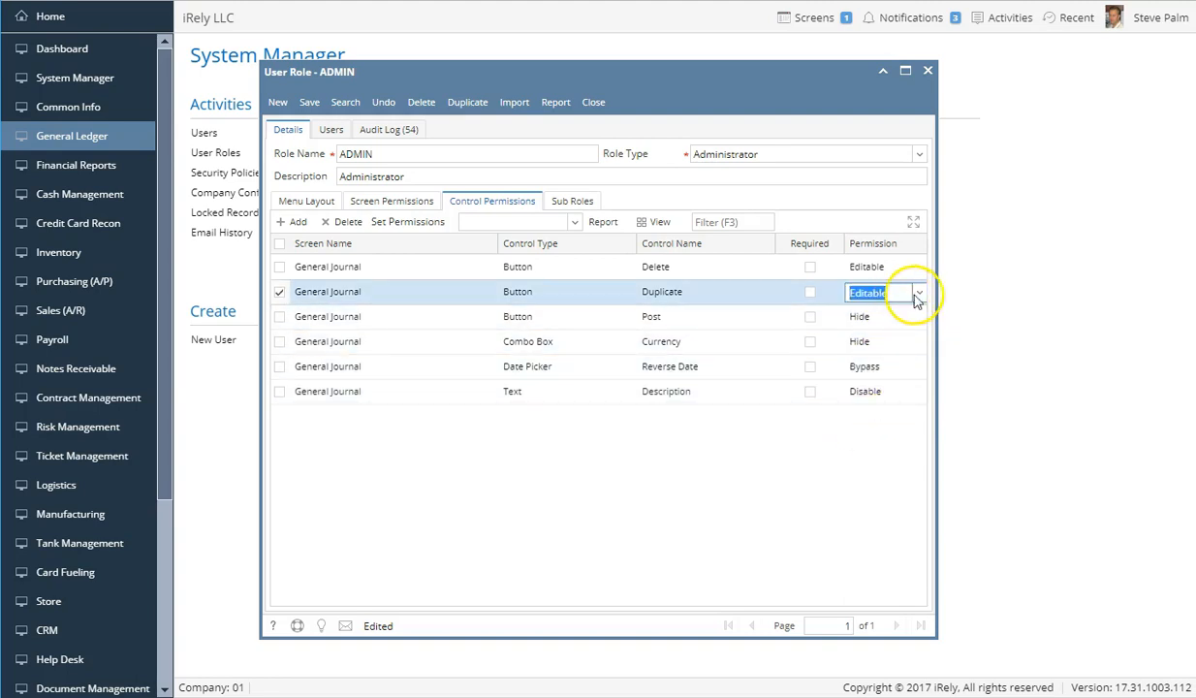
click(920, 295)
click(858, 330)
click(836, 269)
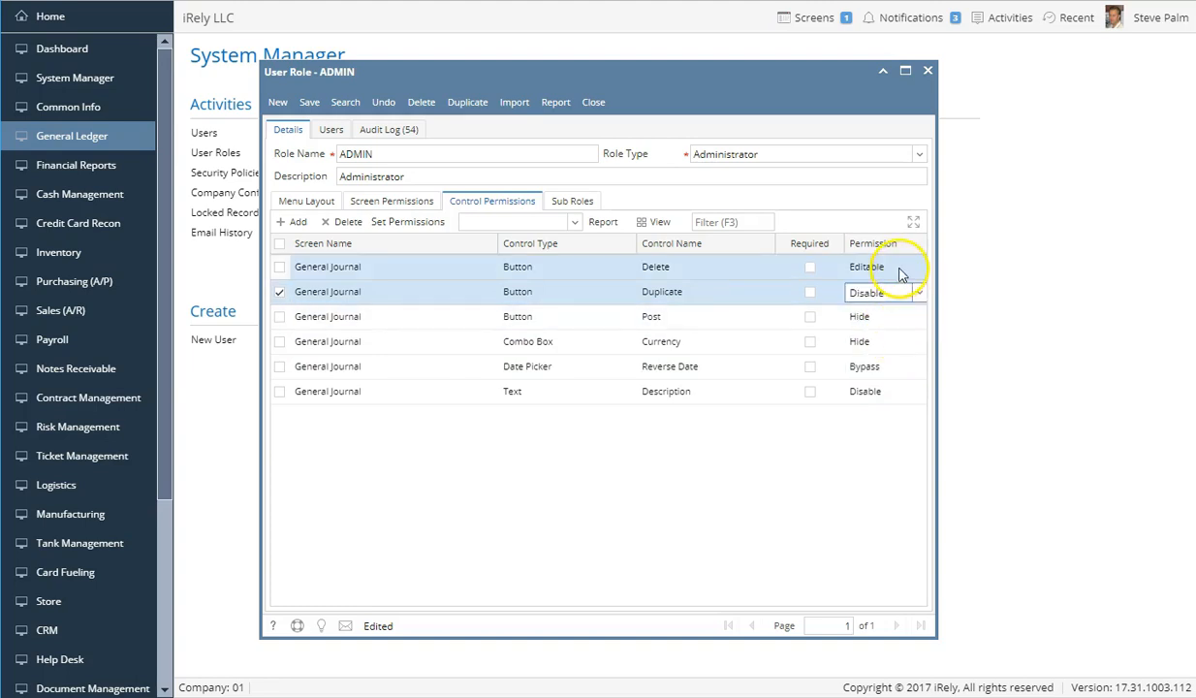
click(921, 277)
click(883, 305)
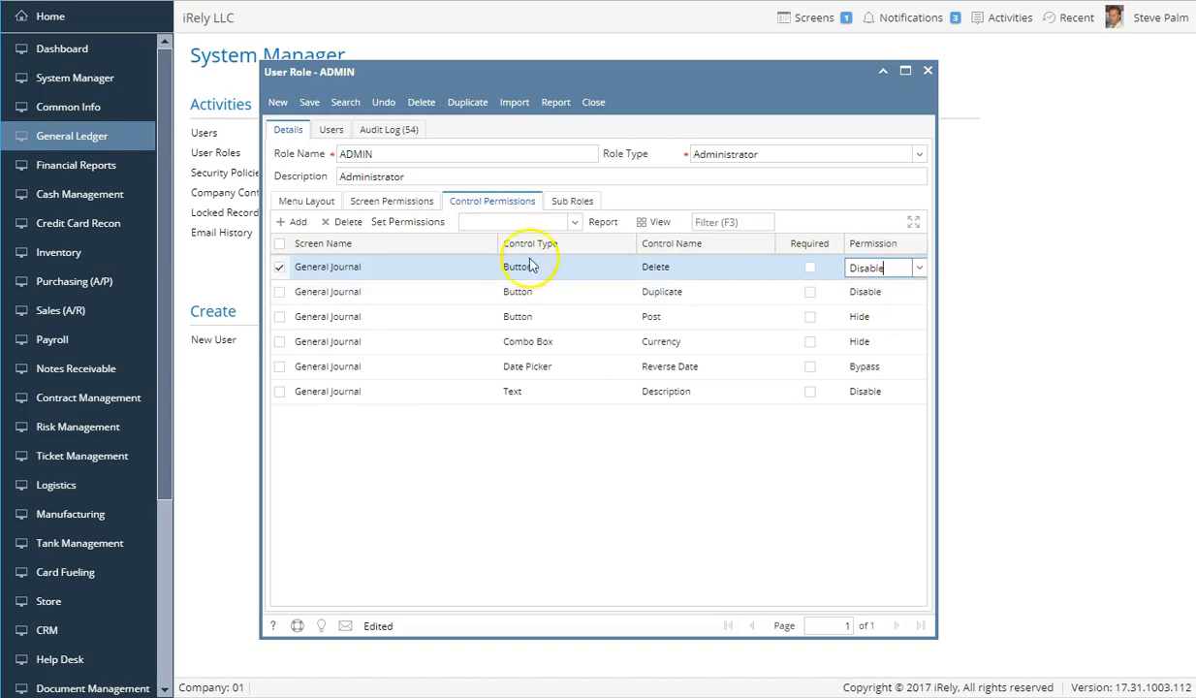
click(308, 102)
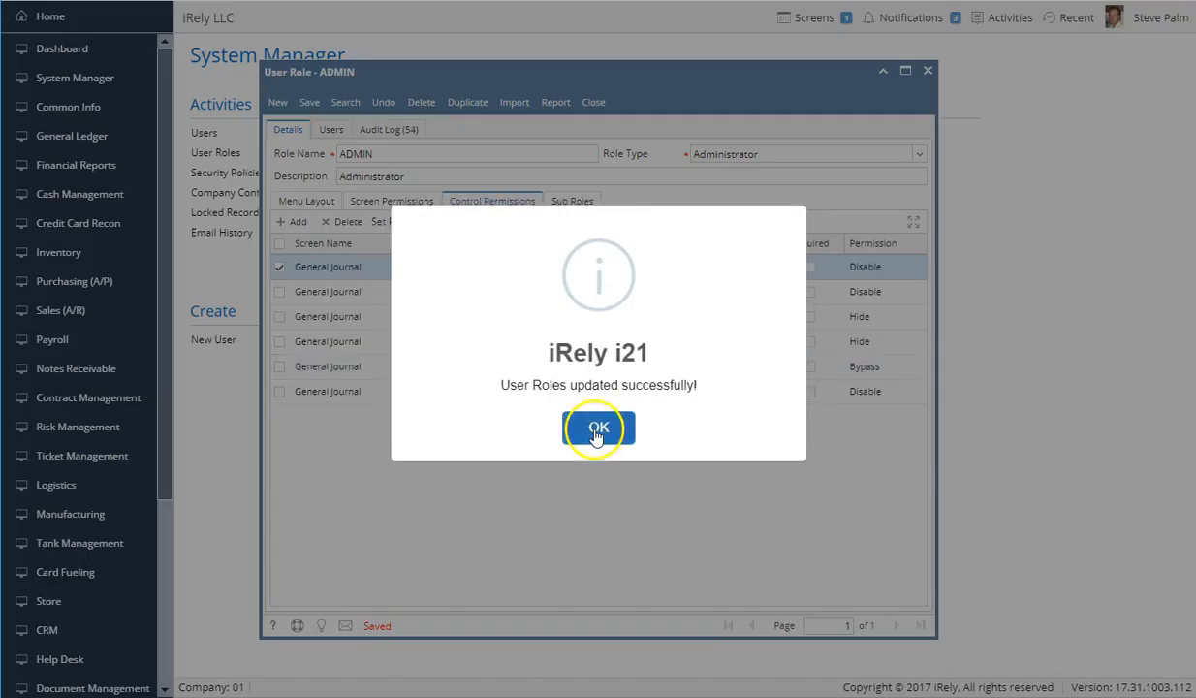
click(596, 425)
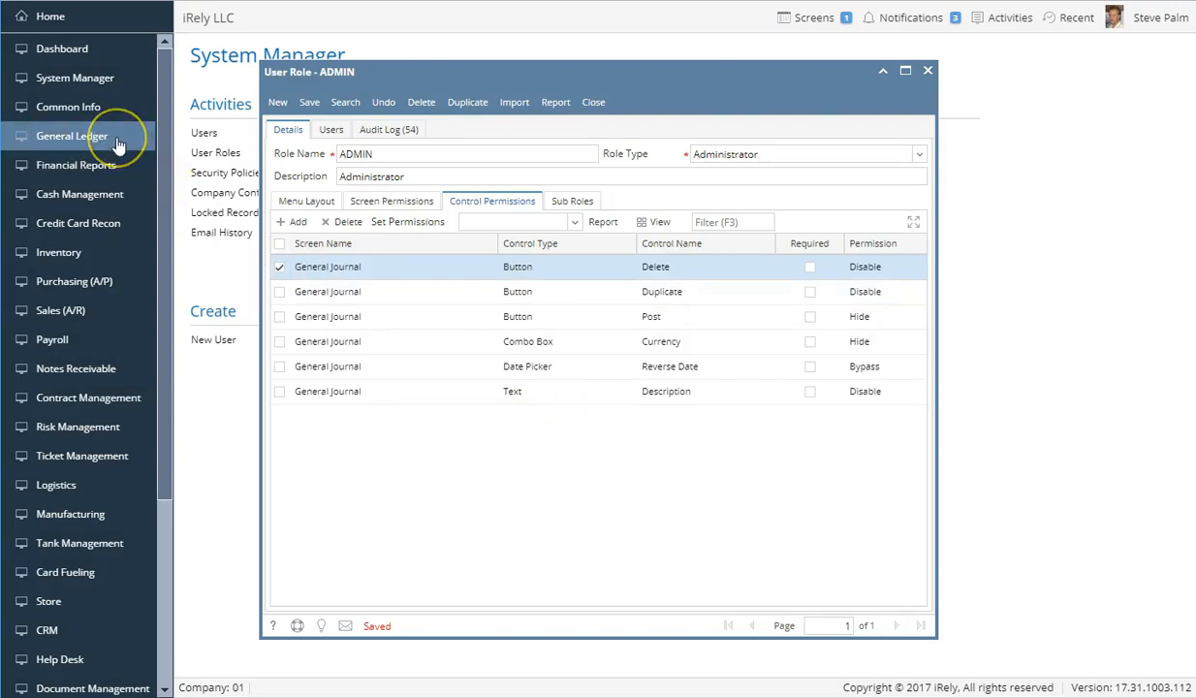
Step: Open general journal GJ-103375 from General Ledger to check the effect of the control permissions
mouse_move(118, 145)
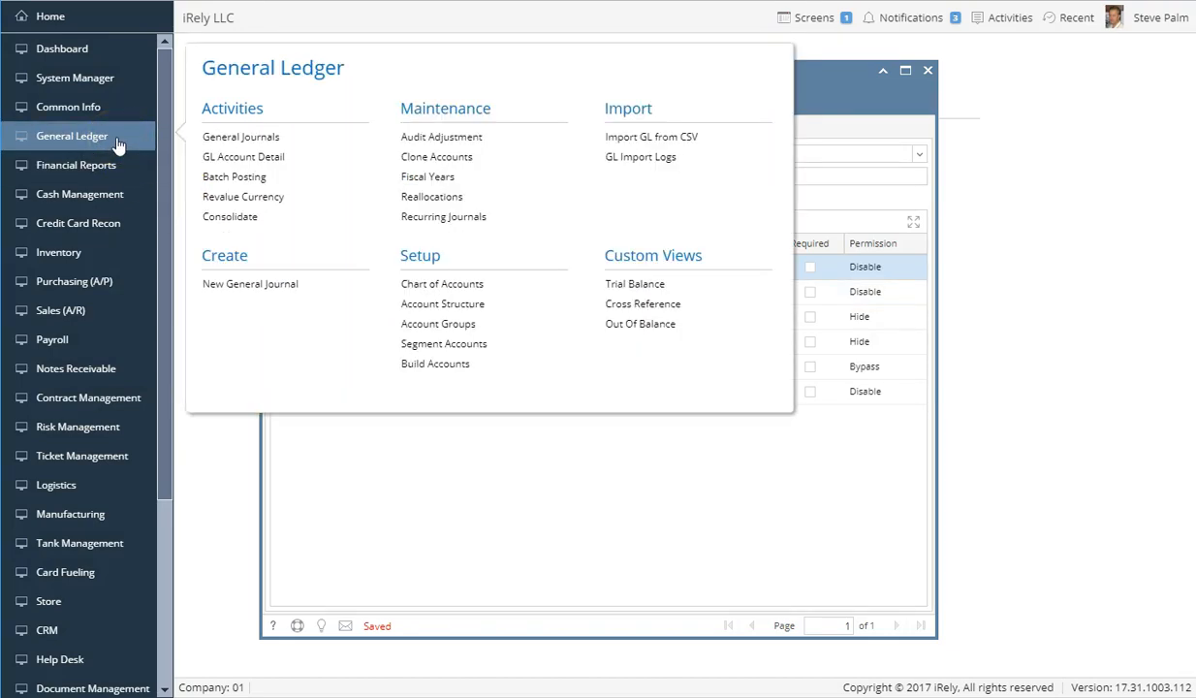
click(240, 142)
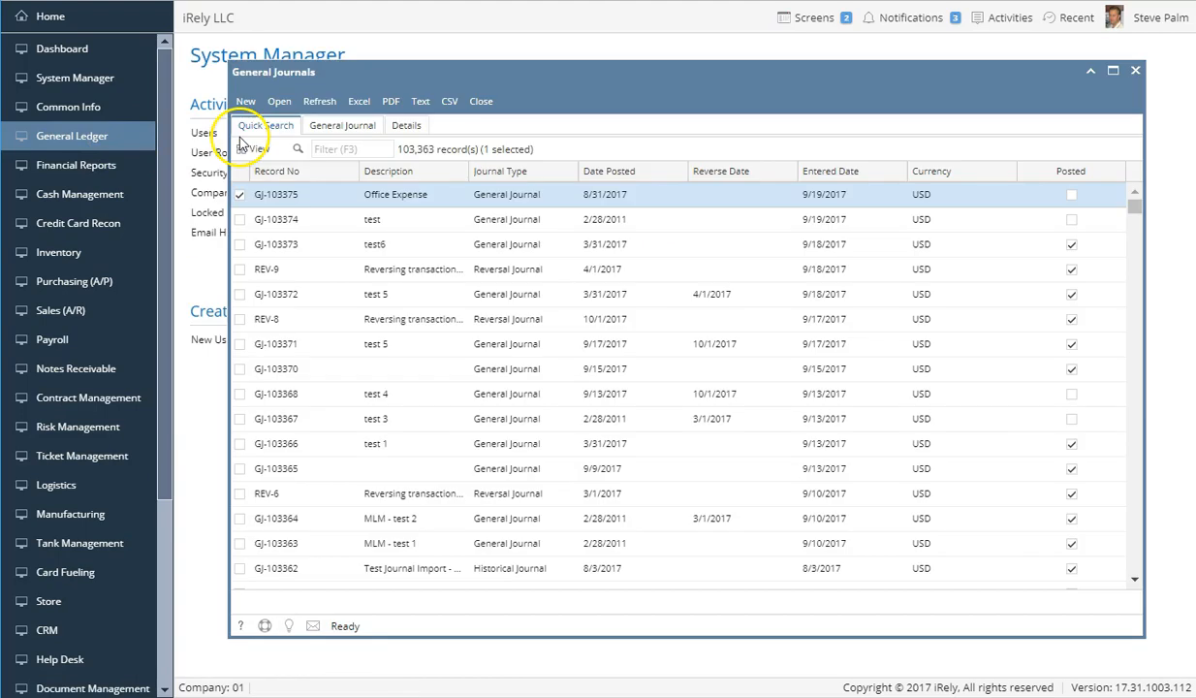
double_click(315, 193)
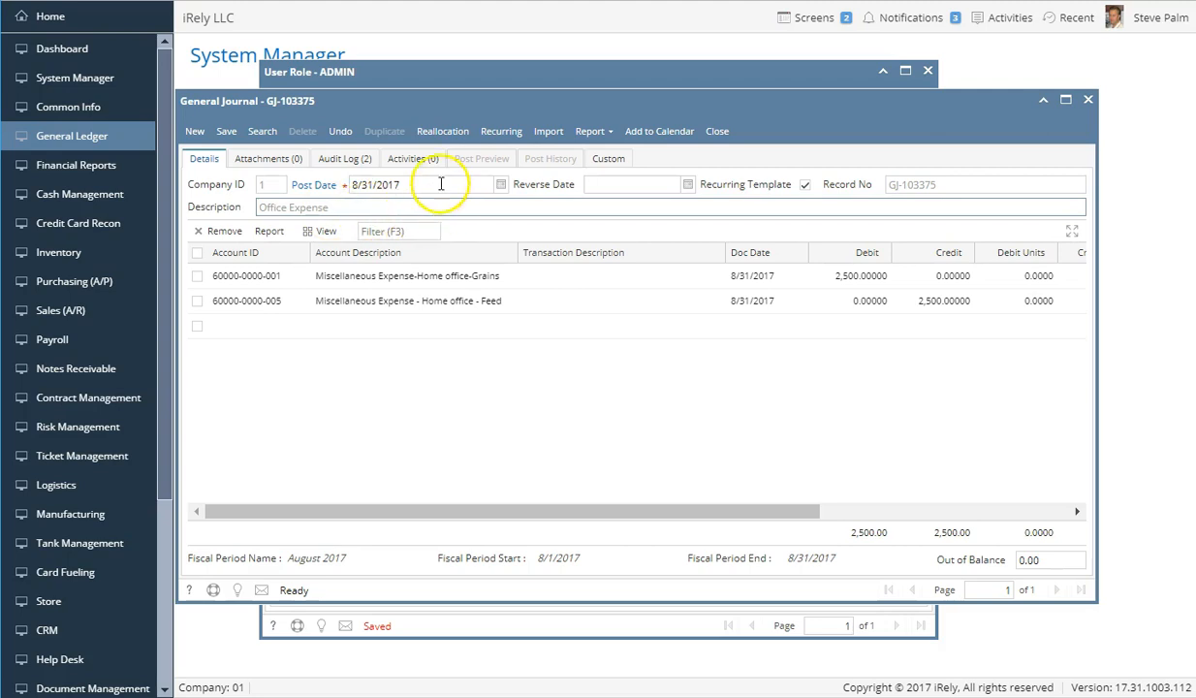
Step: Test the Reverse Date bypass by moving field by field from Post Date to Description in the journal header
drag(440, 184, 324, 187)
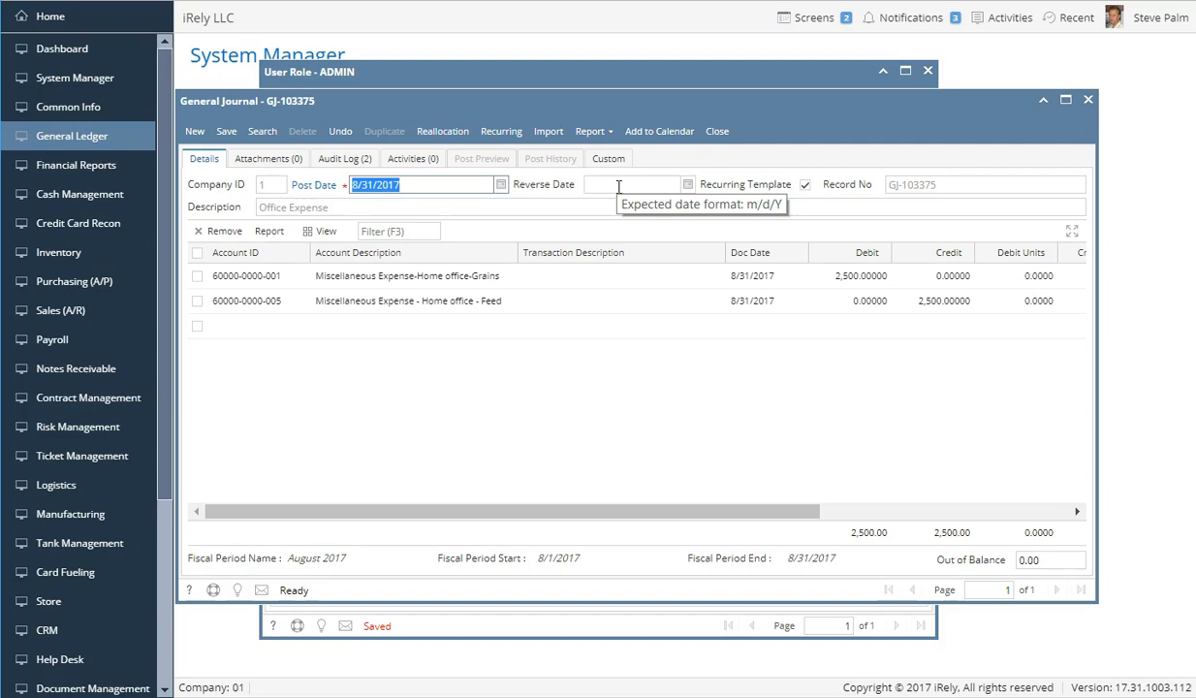
click(419, 187)
key(Tab)
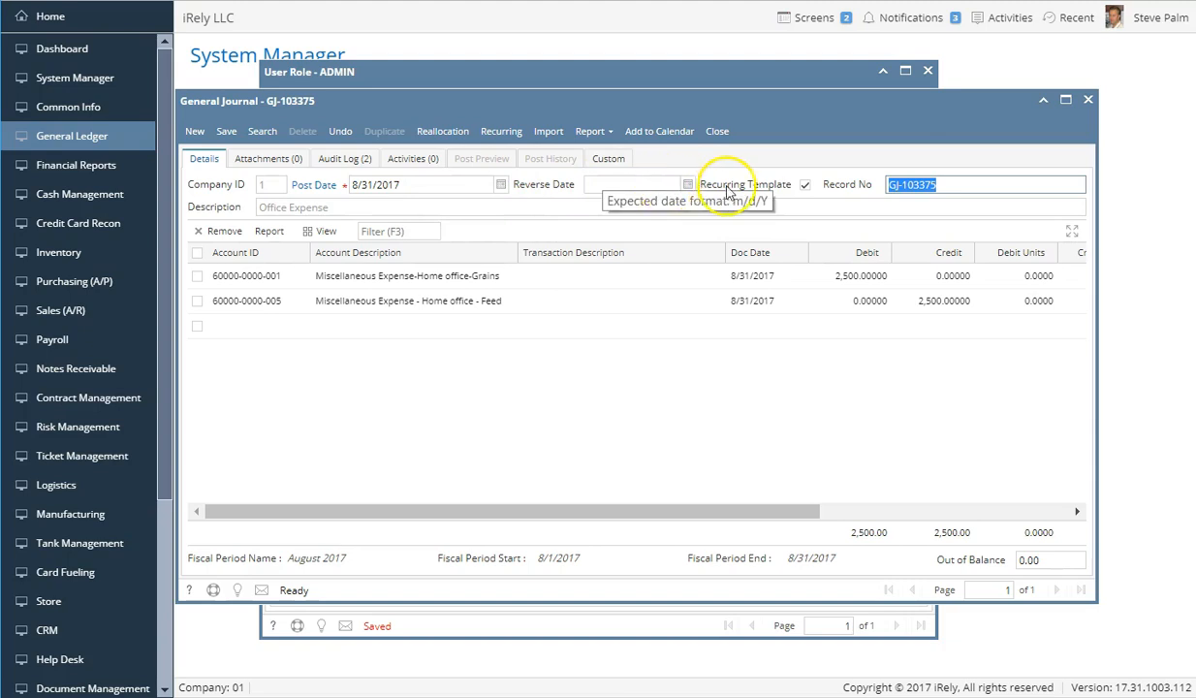
key(Tab)
key(Tab)
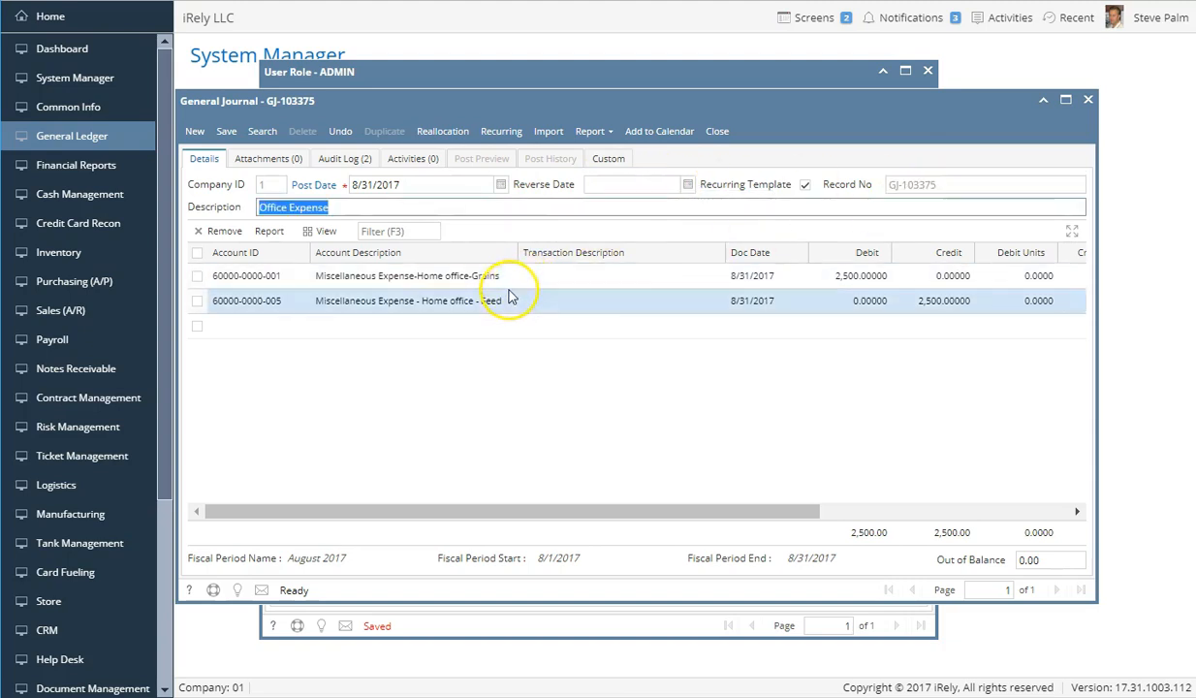
Step: Move field by field from Description through the first journal line to its Debit field and close the journal
key(Tab)
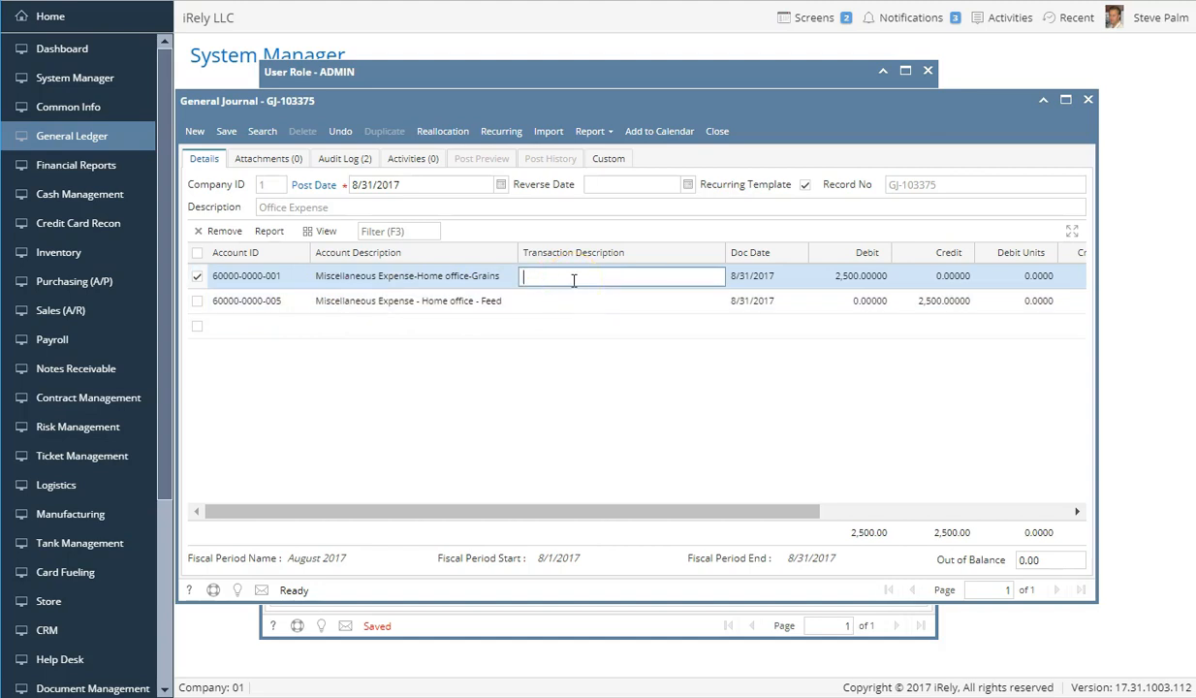
key(Tab)
key(Tab)
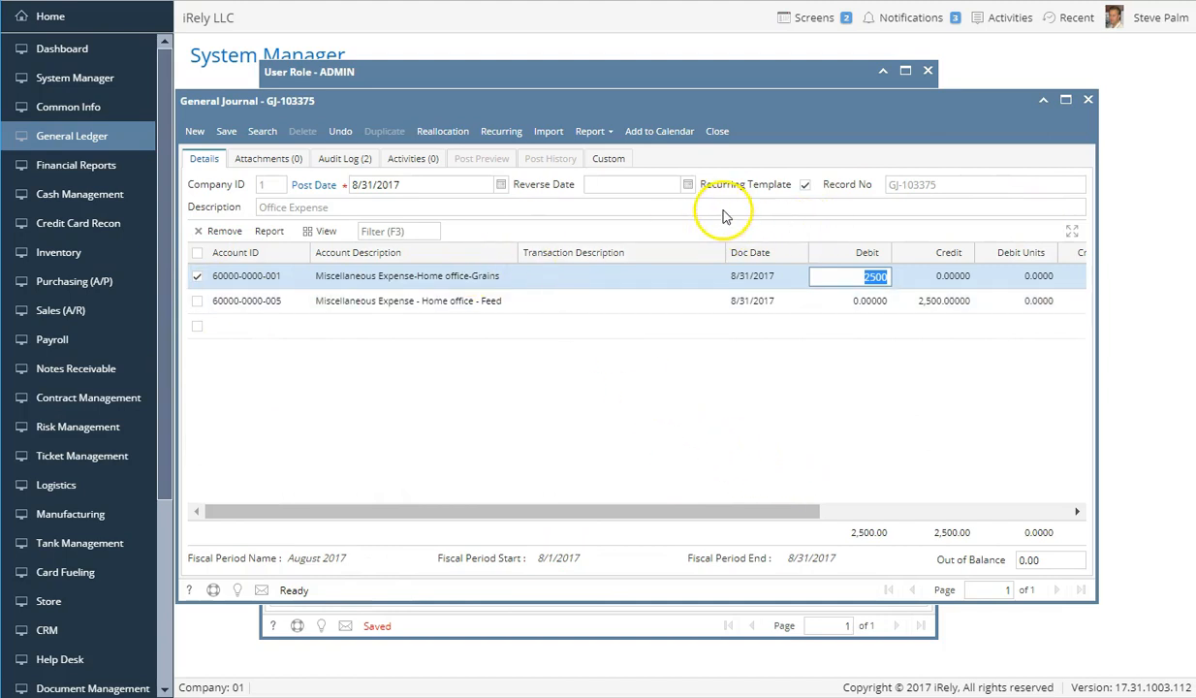
click(720, 135)
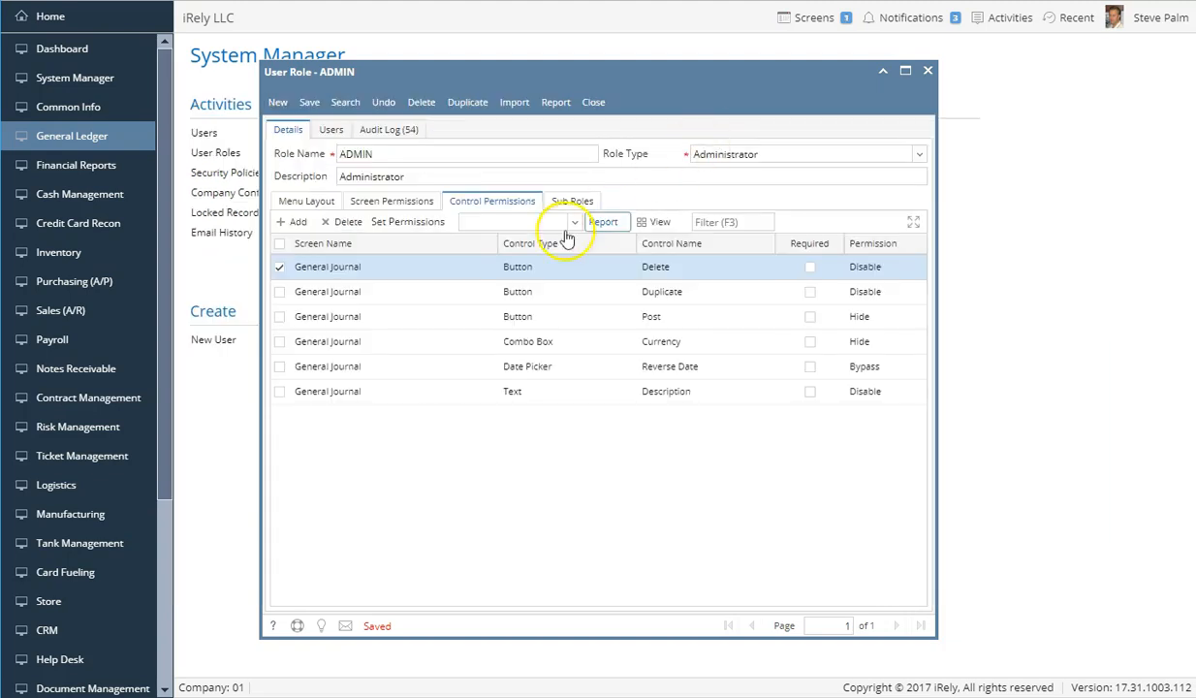
Step: Delete all General Journal control permissions from the ADMIN role and save the role
click(279, 243)
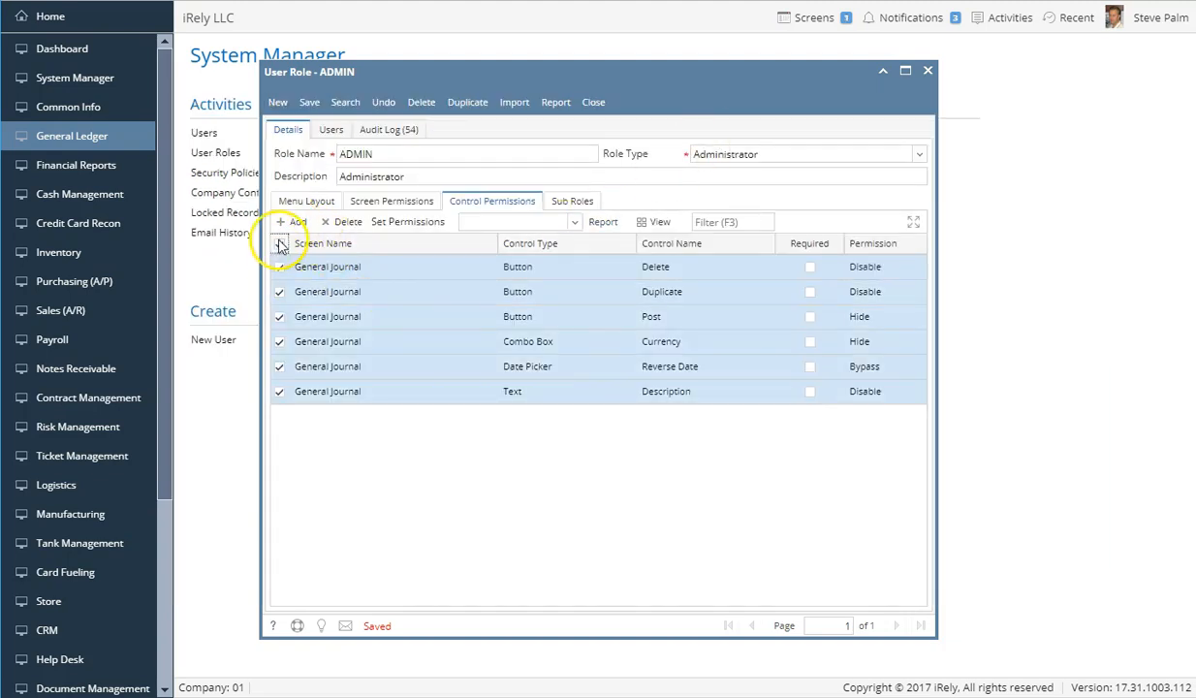
click(347, 223)
click(560, 429)
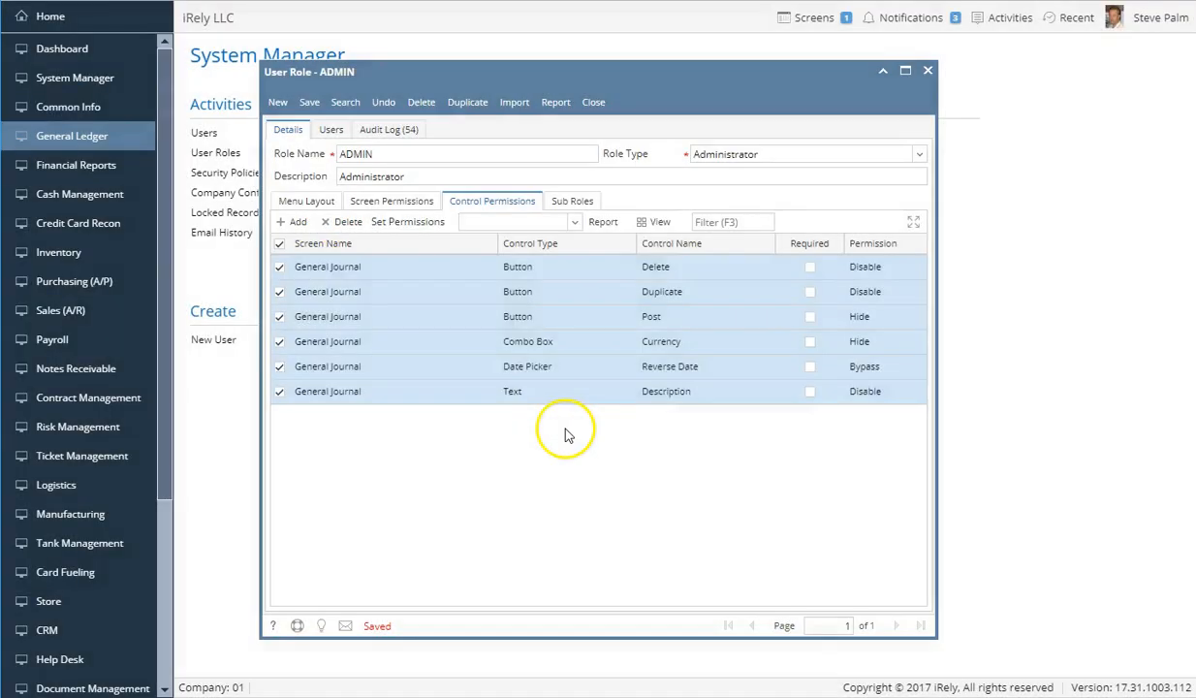
click(309, 103)
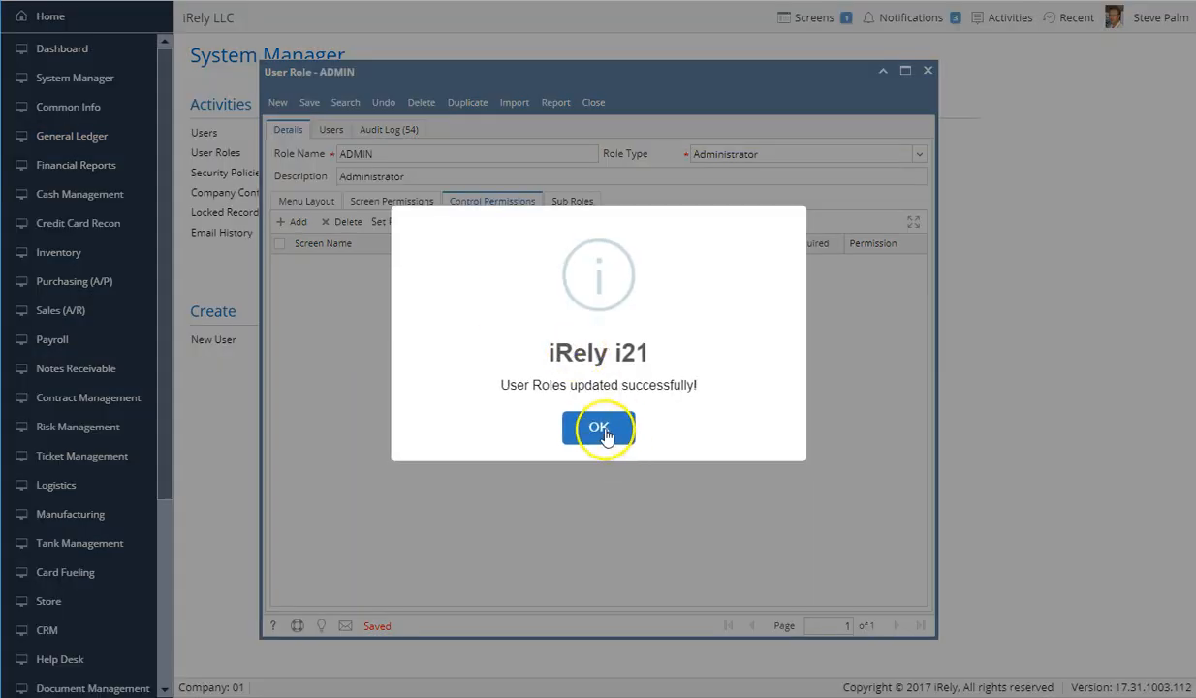
click(599, 428)
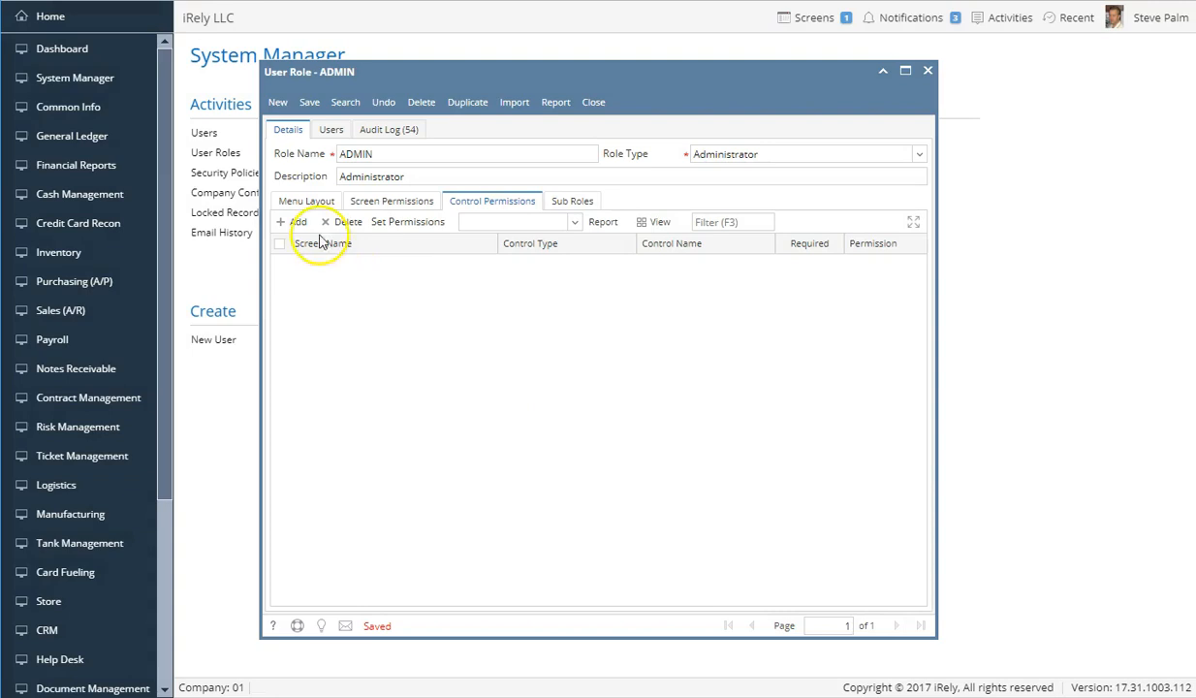
Step: Reopen general journal GJ-103375 from General Ledger to check its controls without the control permissions
click(104, 142)
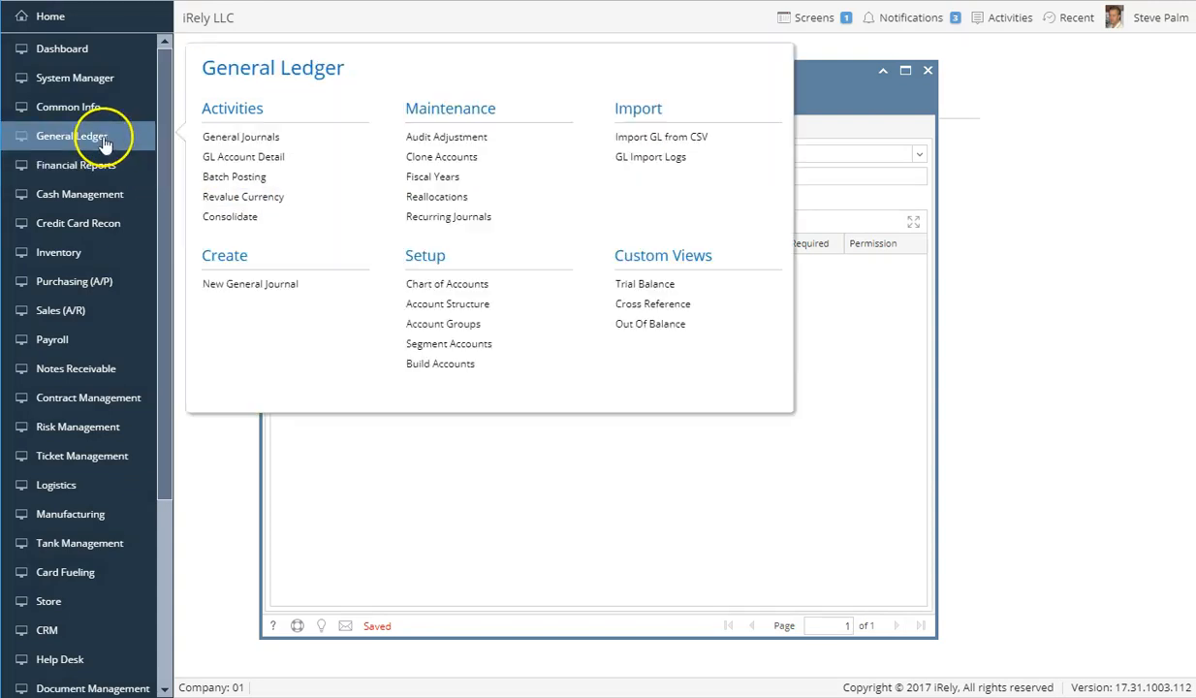
click(242, 135)
double_click(323, 195)
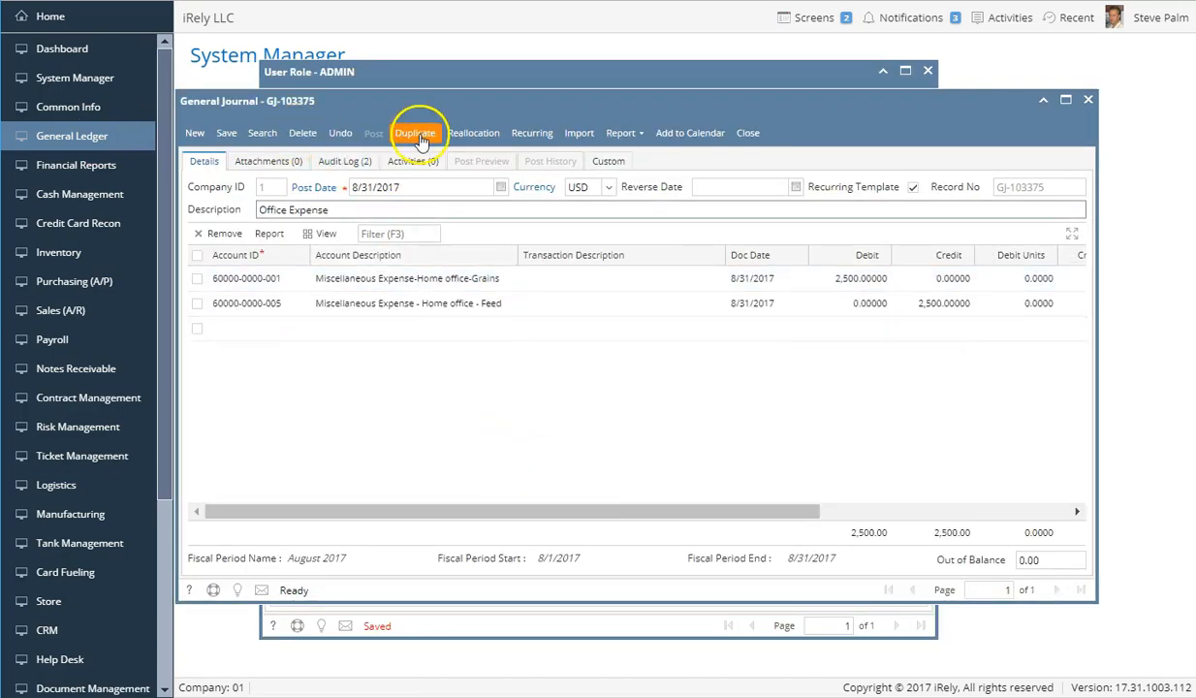
Step: Test editing the journal's Description by appending "gdfdfg" and close the journal without saving the change
click(336, 213)
text(gdfdfg)
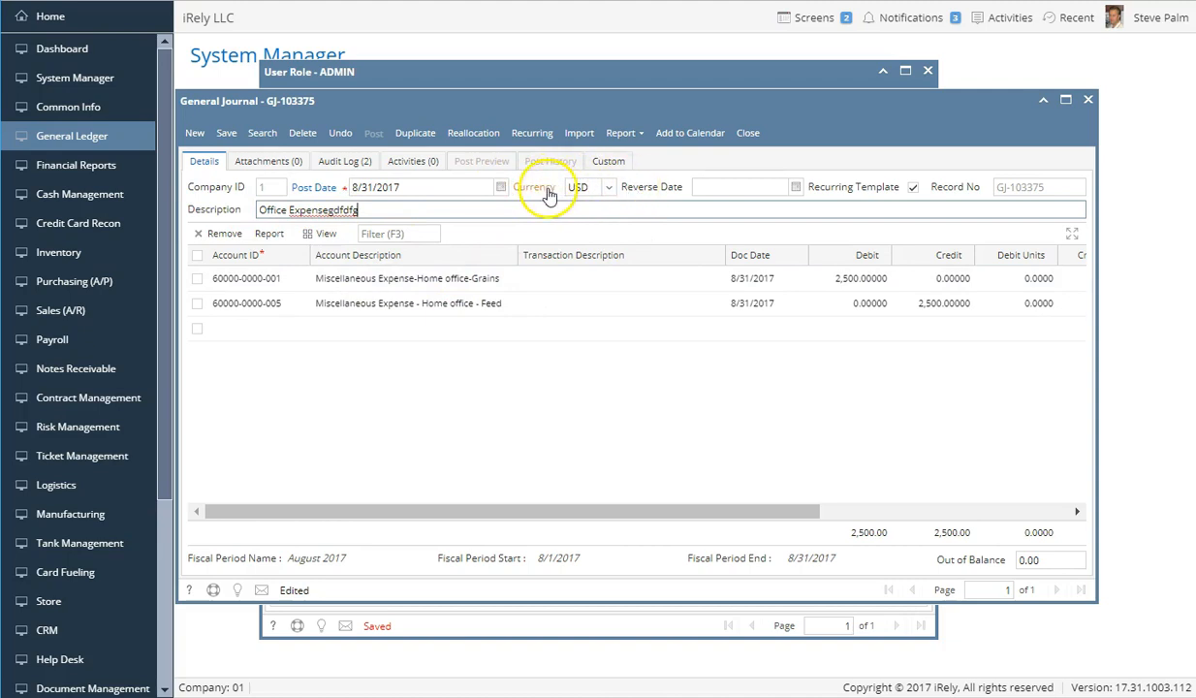
click(750, 134)
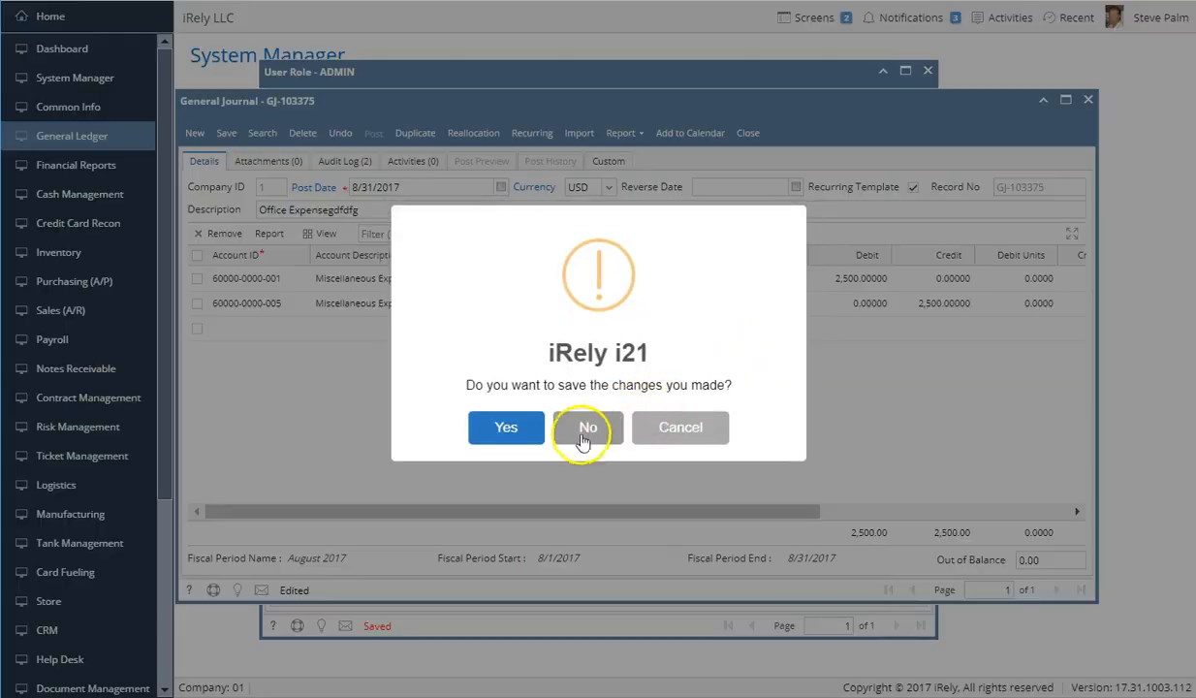
click(579, 436)
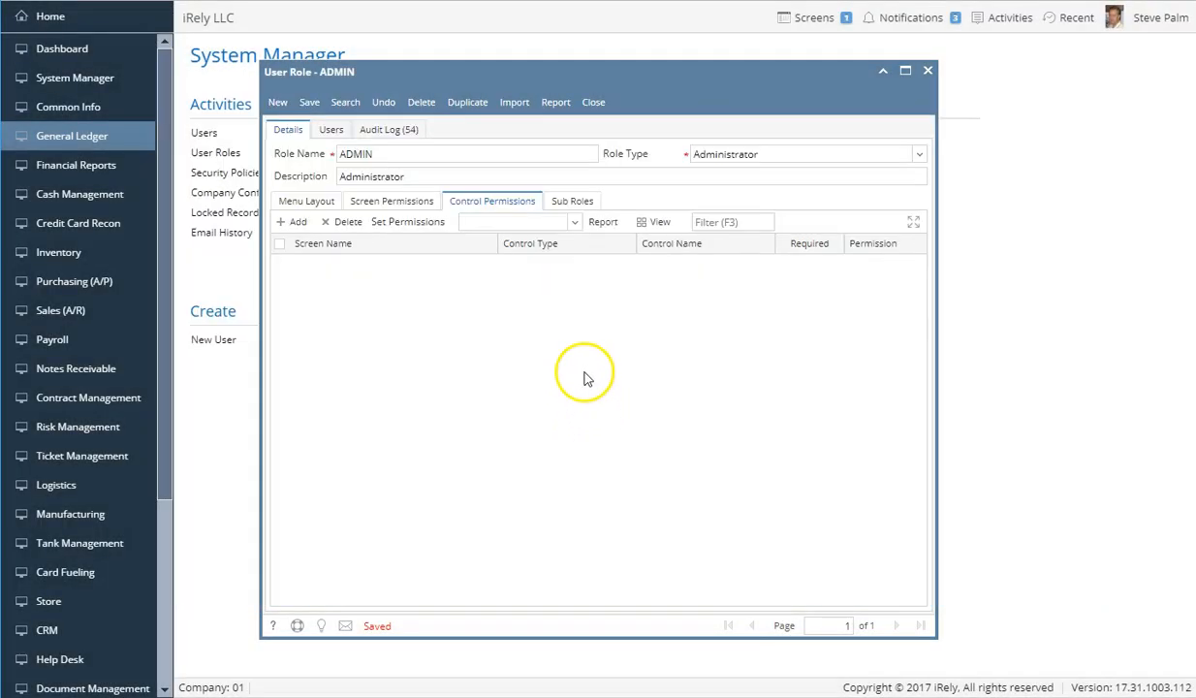
Step: Examine the ADMIN role's sub roles and the list of roles available to add, and close the role without adding any
click(574, 202)
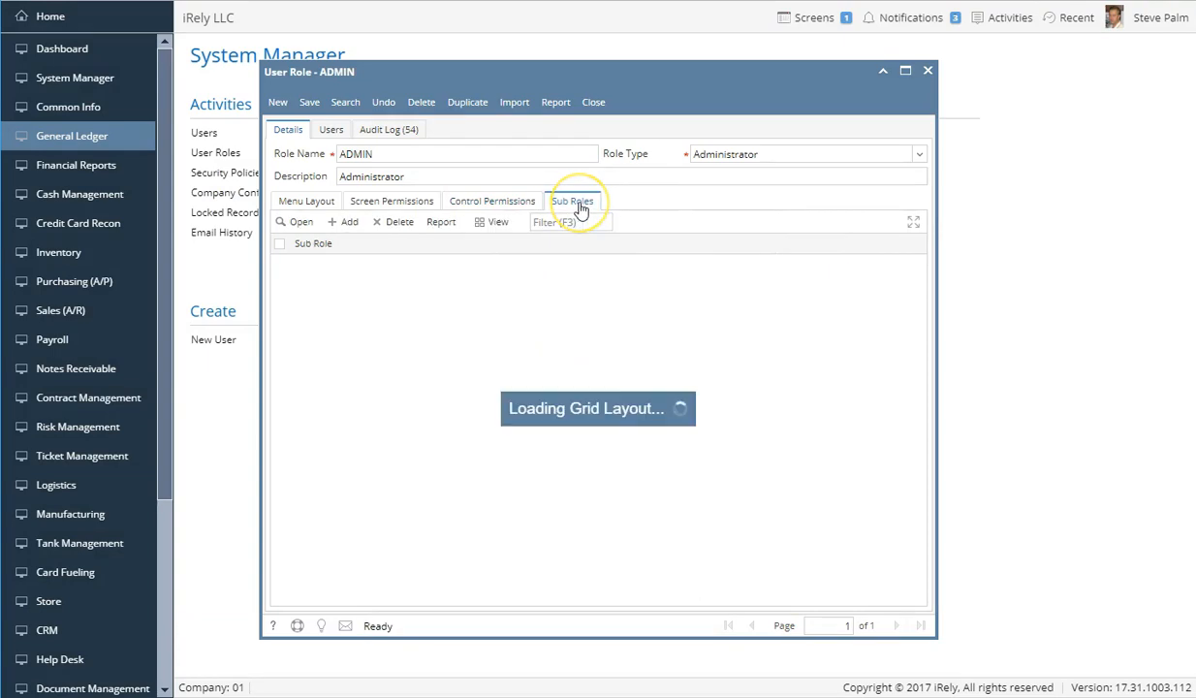
click(346, 223)
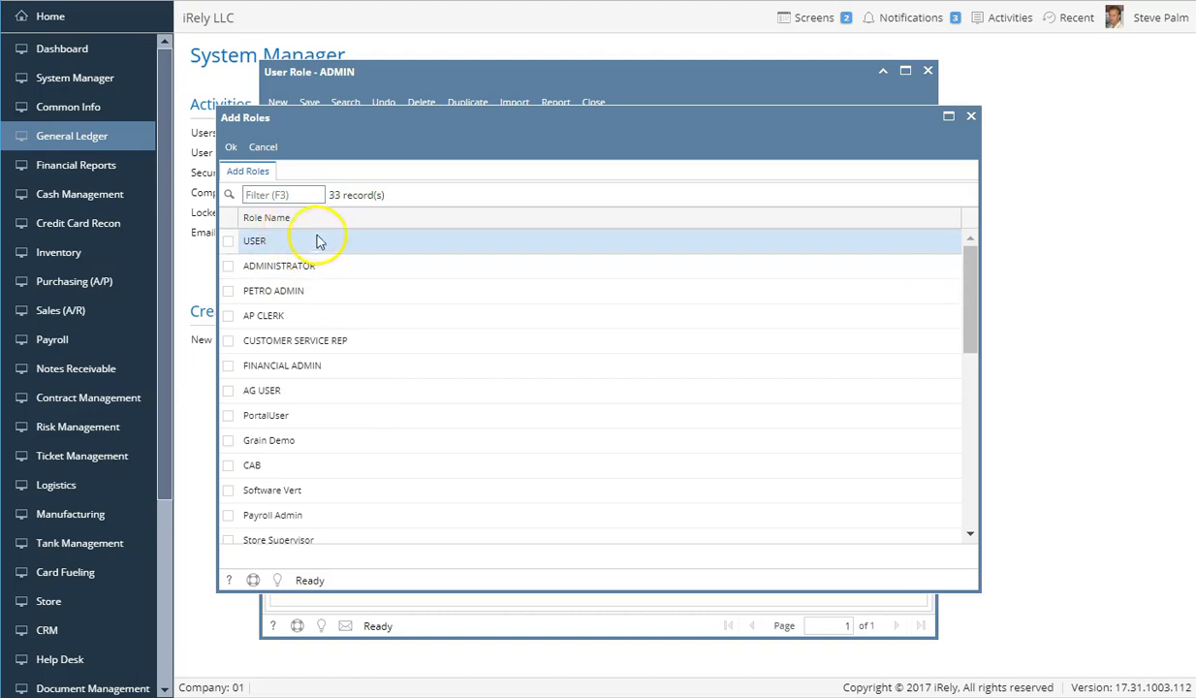
click(262, 147)
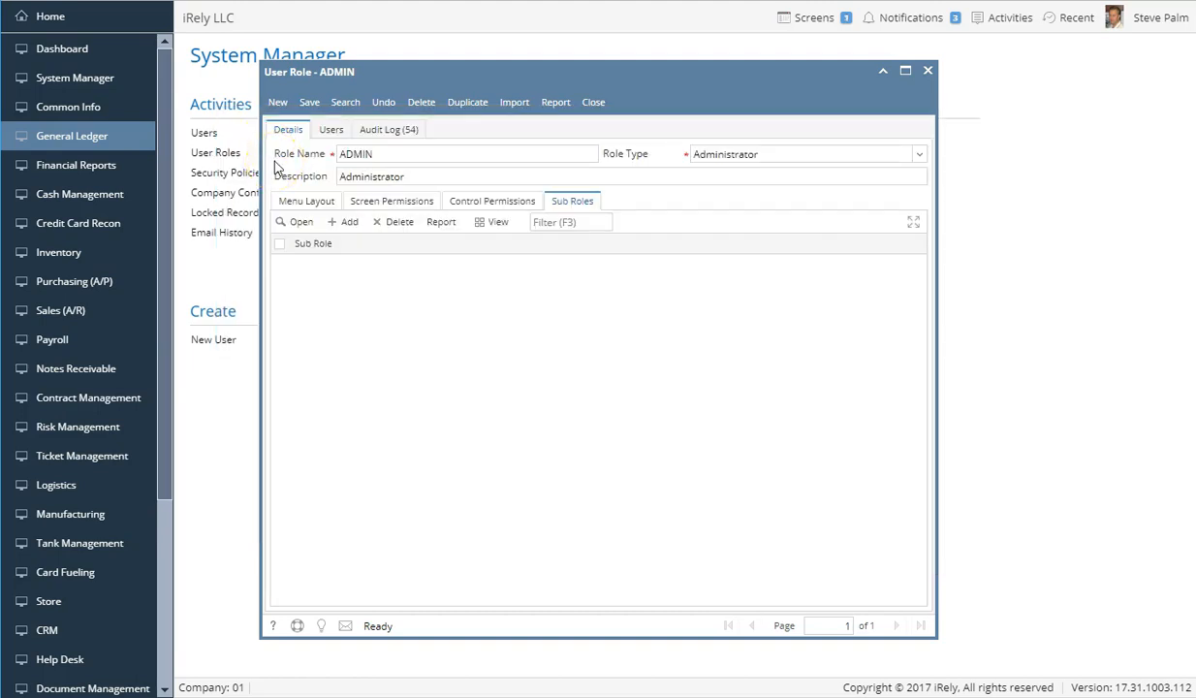
click(313, 202)
click(592, 103)
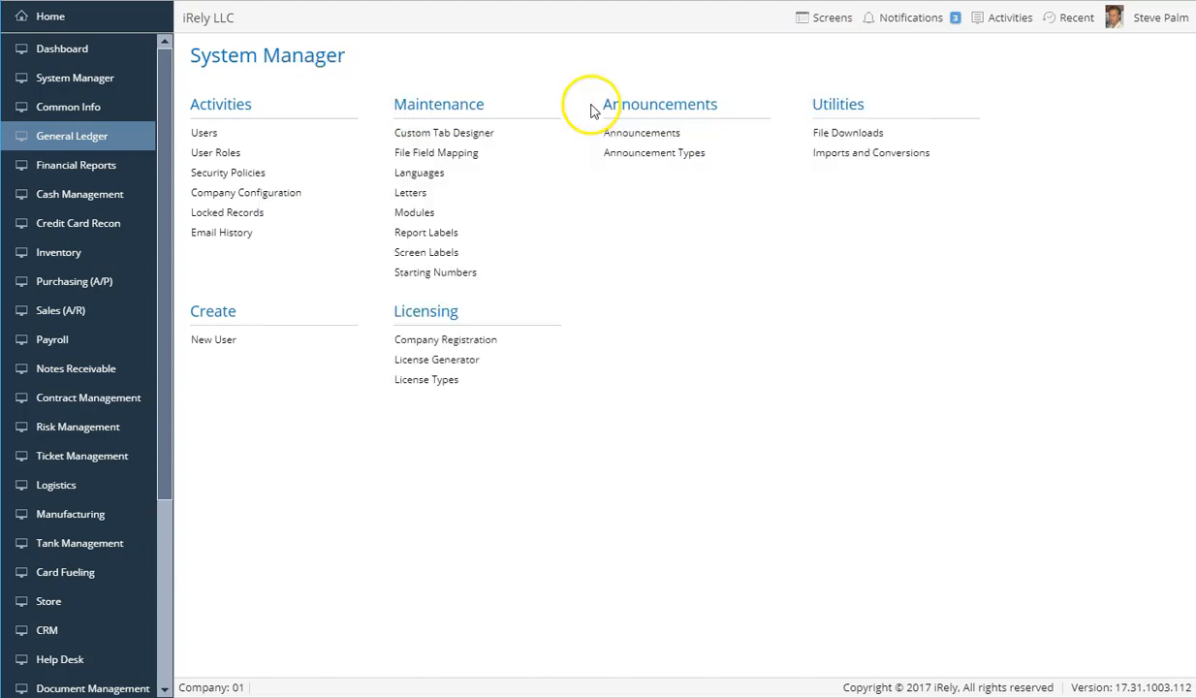
Step: Filter the Users list for the signed-in user, open that user's record and show its user account details
click(203, 138)
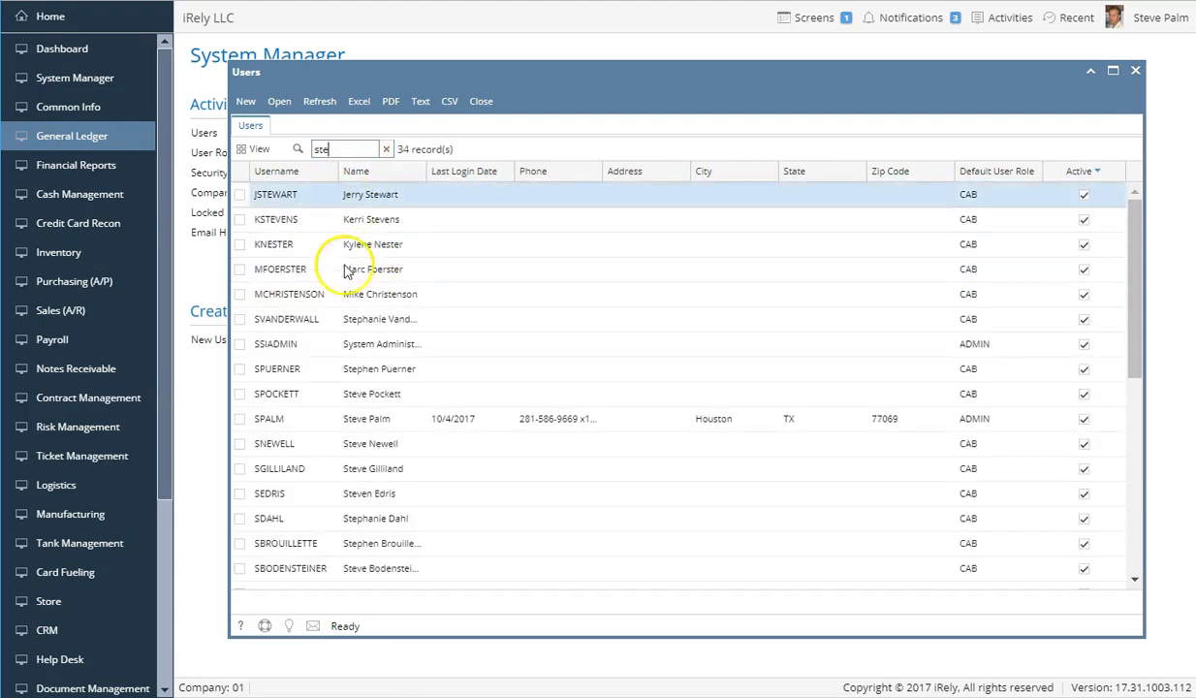
double_click(287, 419)
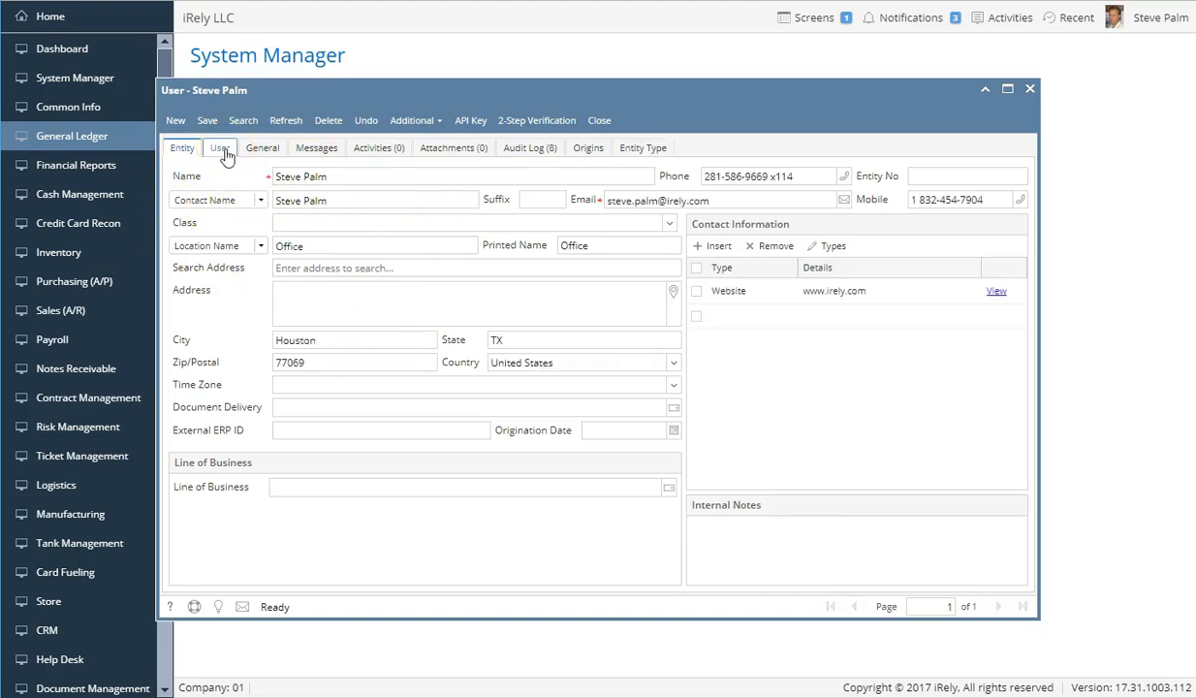
click(221, 151)
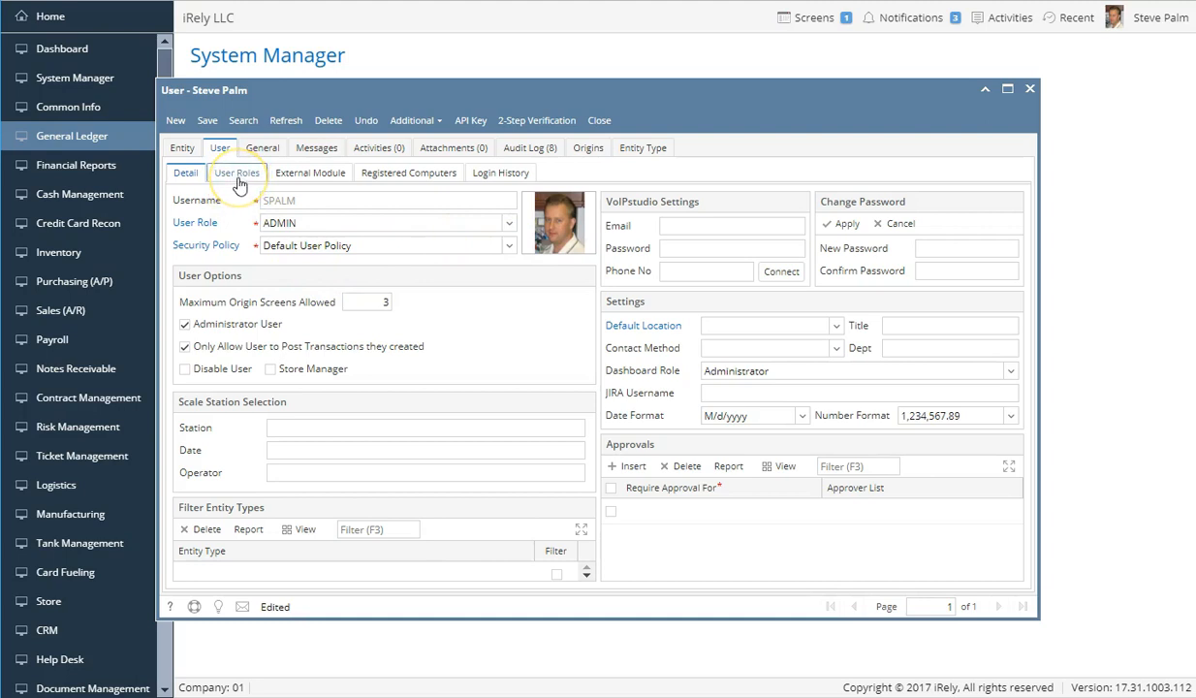
Step: Assign the user the Store Manager role for location 0000 - Home Office
click(238, 175)
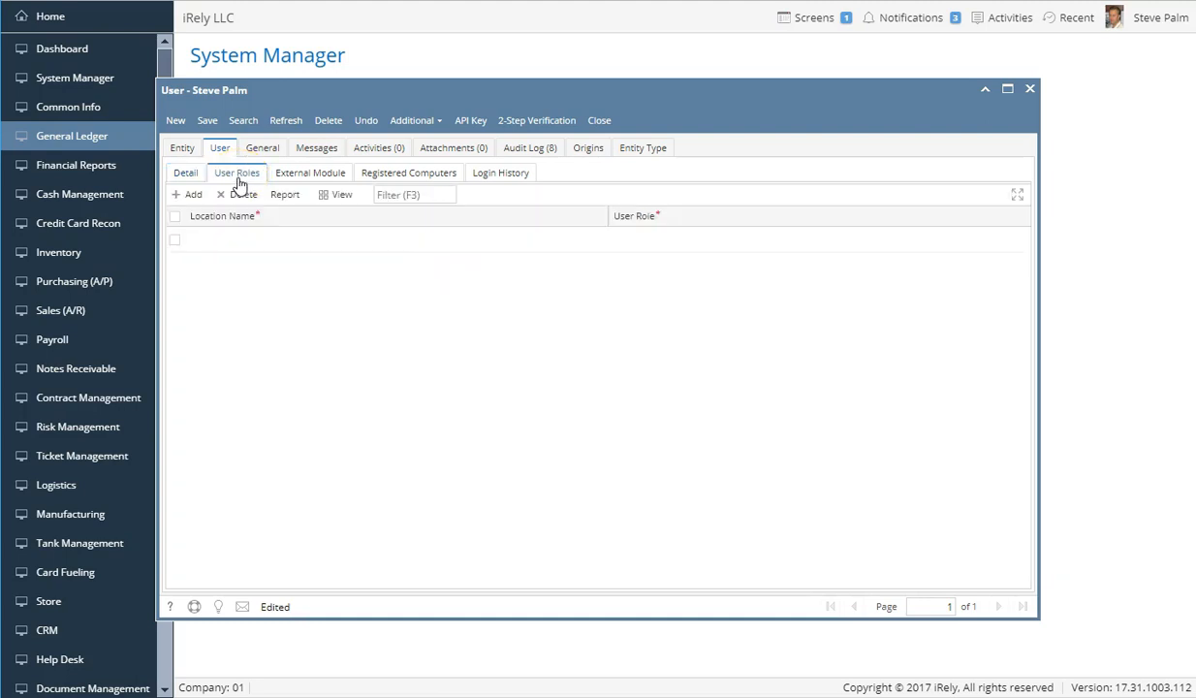
click(249, 241)
click(601, 242)
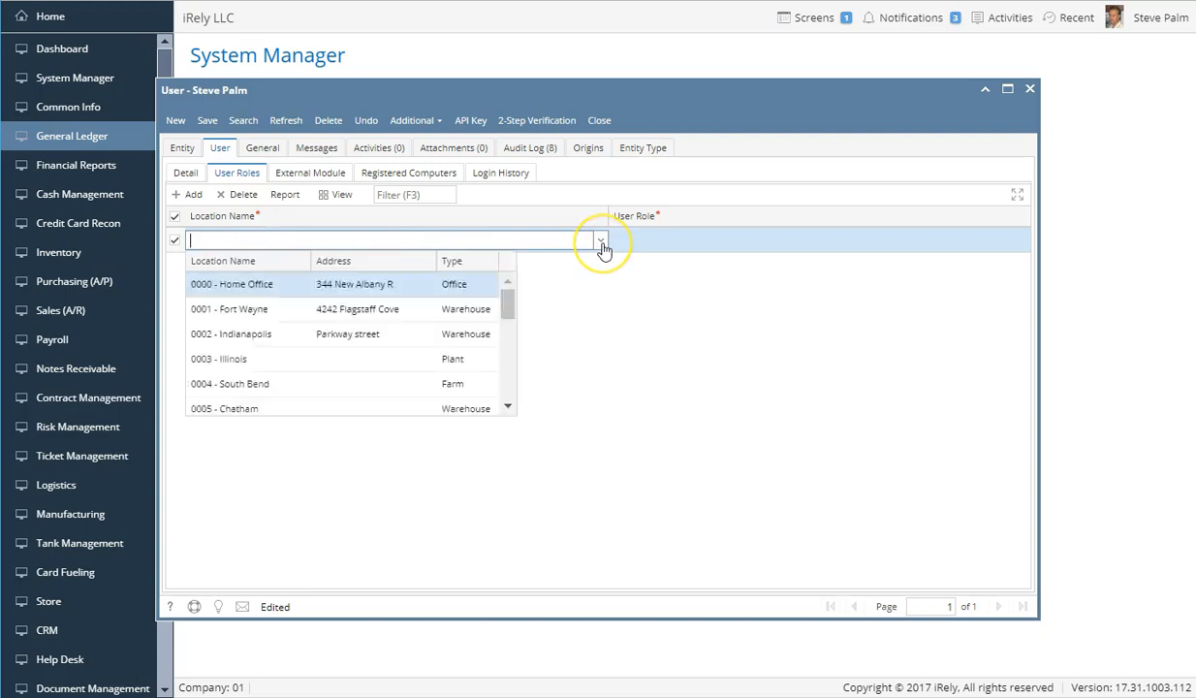
click(252, 287)
click(703, 247)
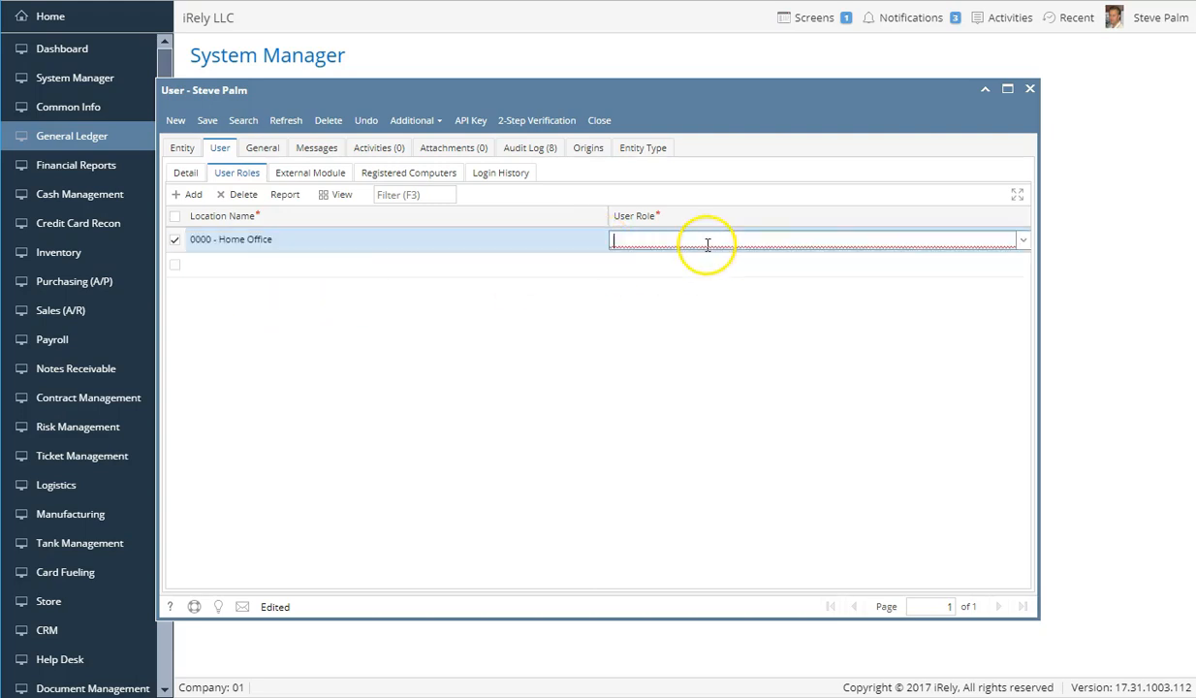
click(1023, 241)
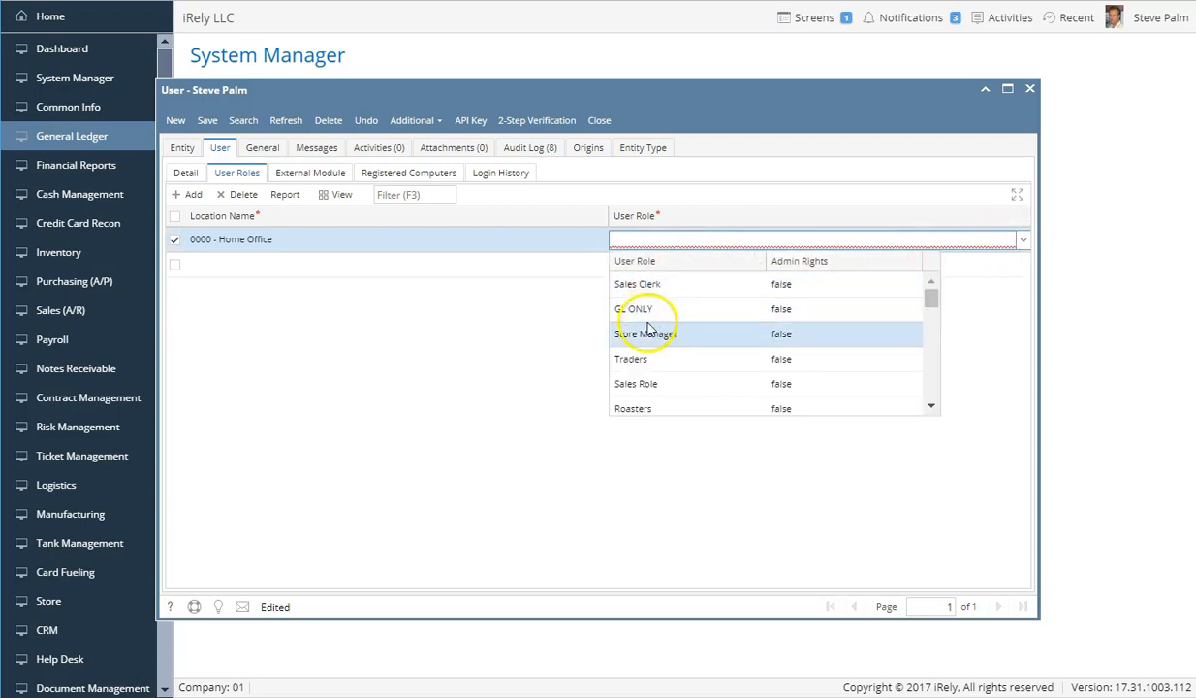
click(647, 334)
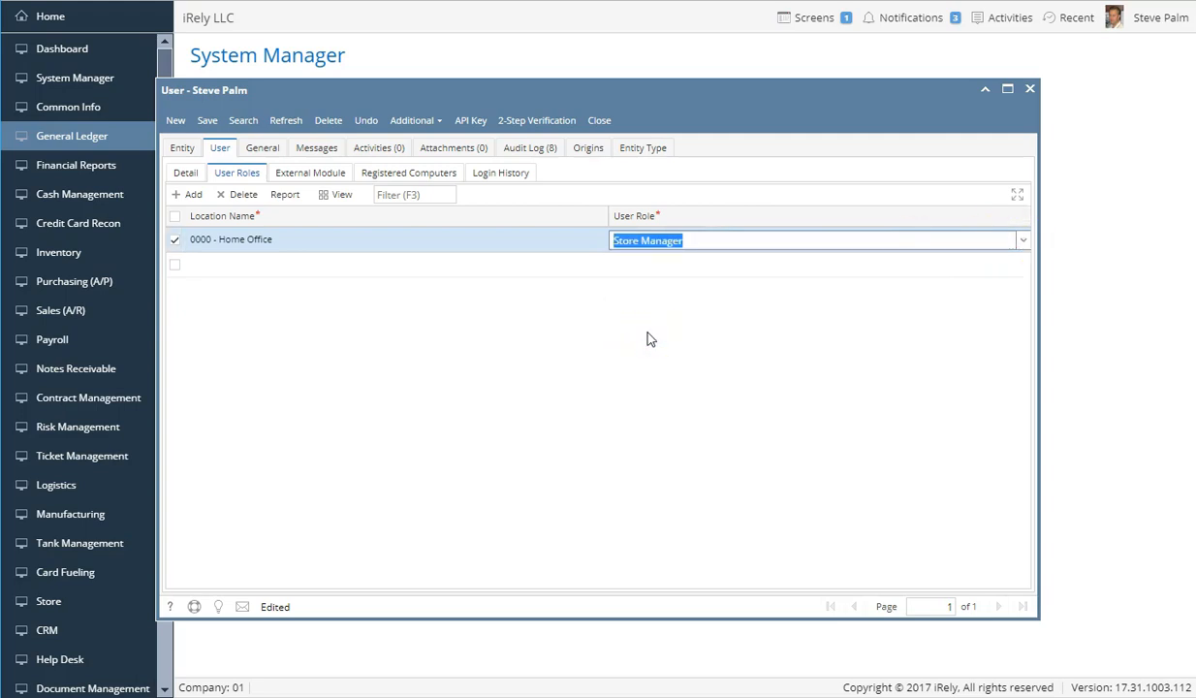
Step: Add a second location role for the user, assigning Traders to 0002 - Indianapolis
click(322, 268)
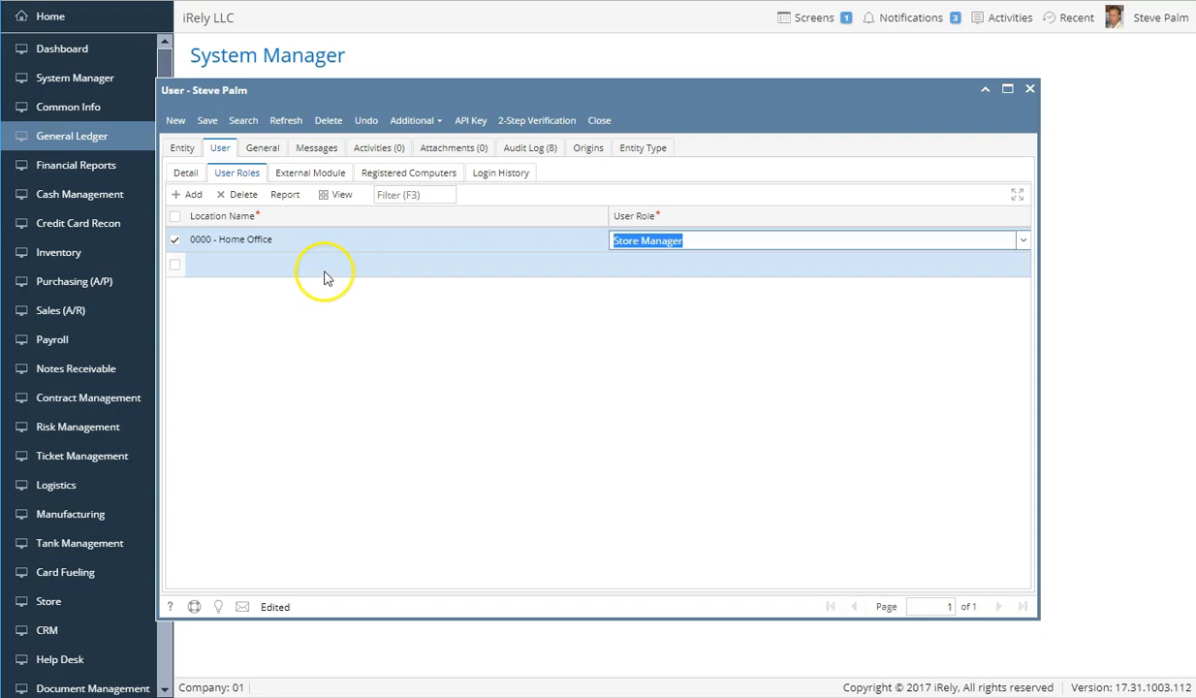
click(600, 266)
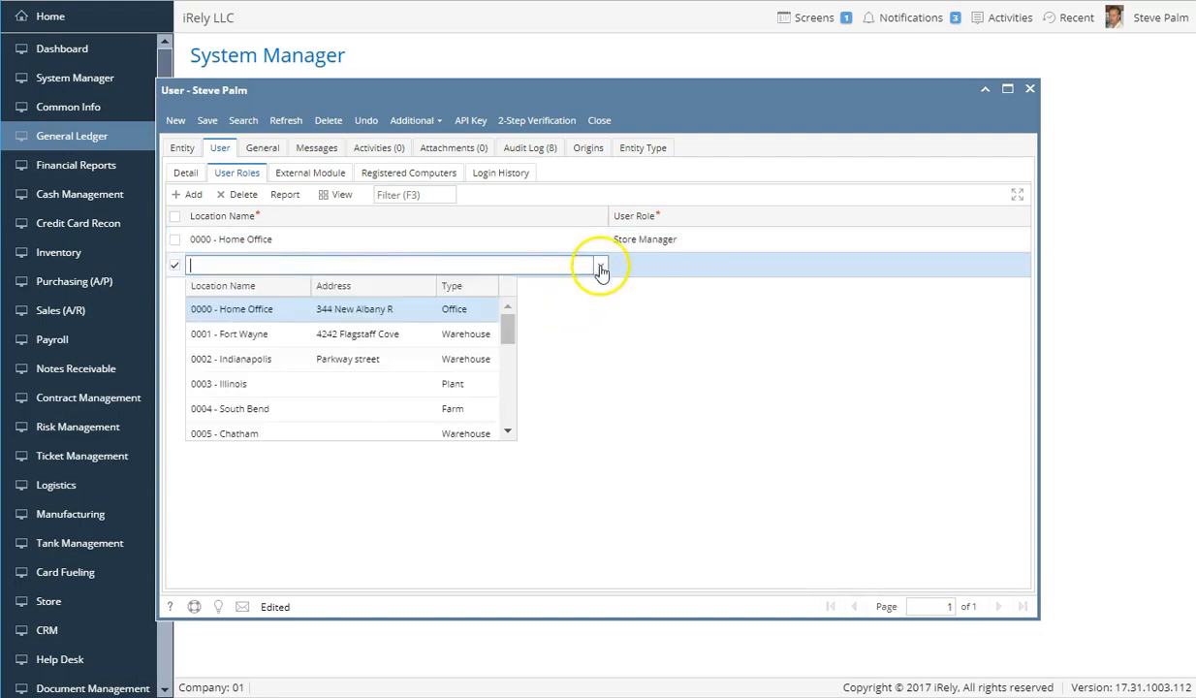
click(248, 362)
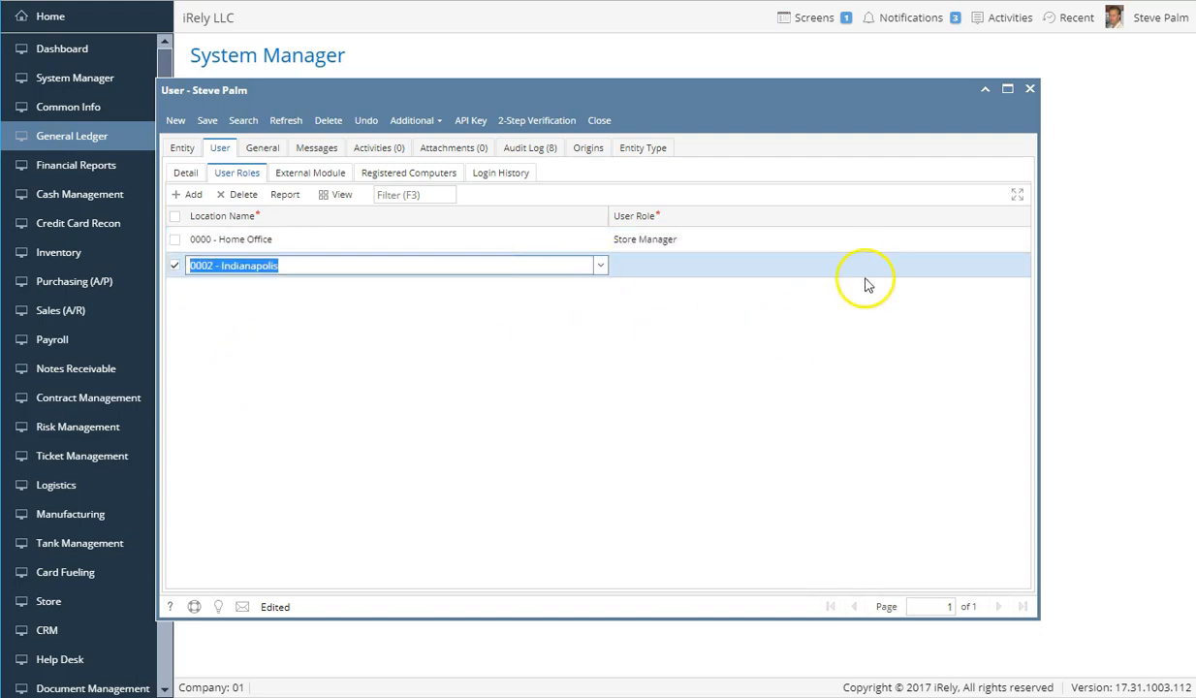
click(1019, 268)
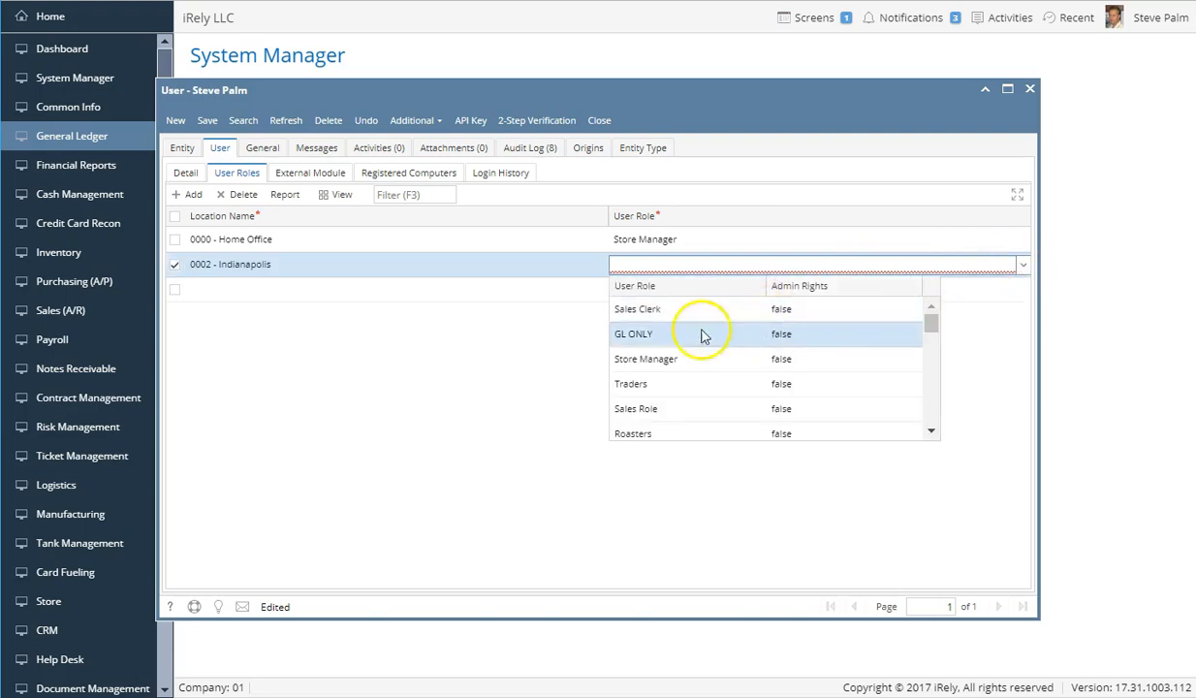
click(632, 384)
click(406, 388)
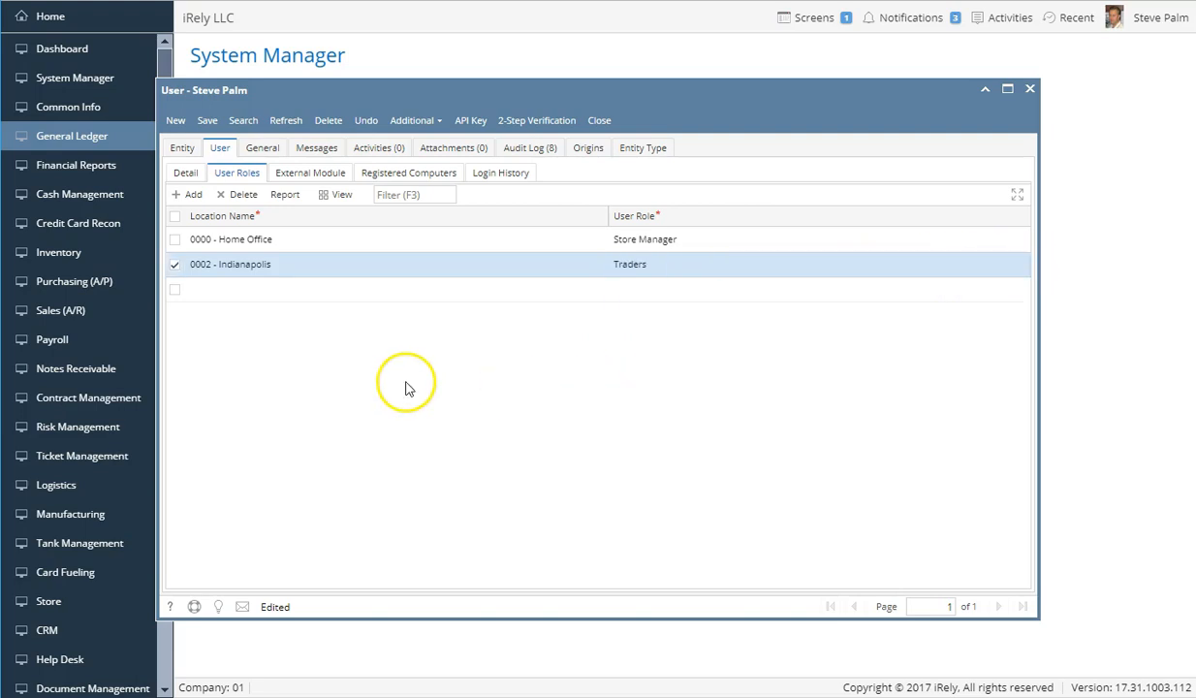